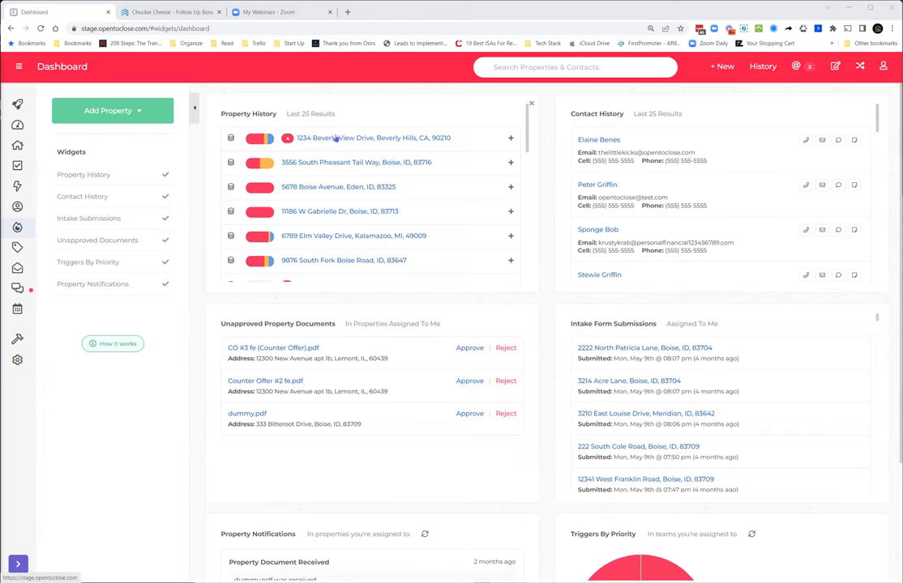
Open the first property in Property History and view the first agent's Follow Up Boss content sync.
{"action": "left_click", "coordinate": [335, 139]}
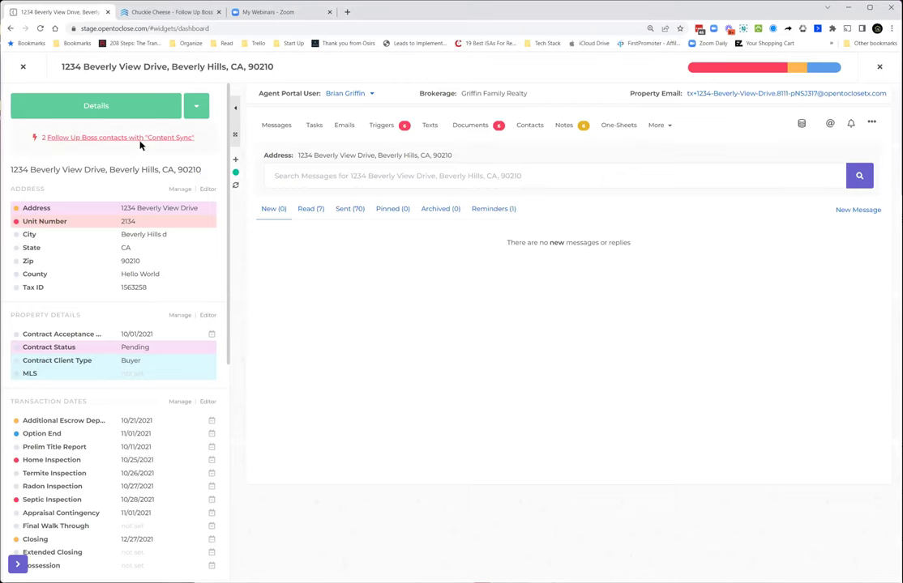
{"action": "left_click", "coordinate": [657, 124]}
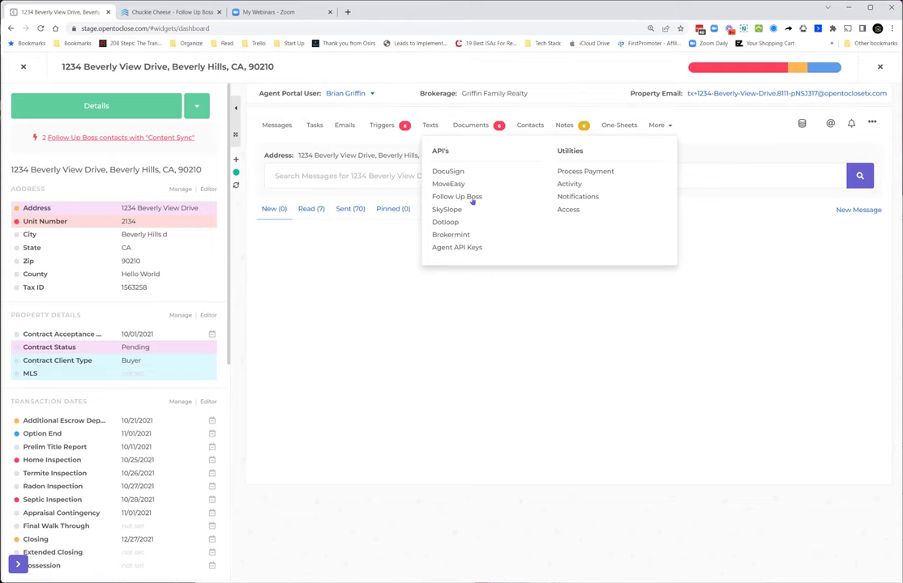
{"action": "left_click", "coordinate": [154, 139]}
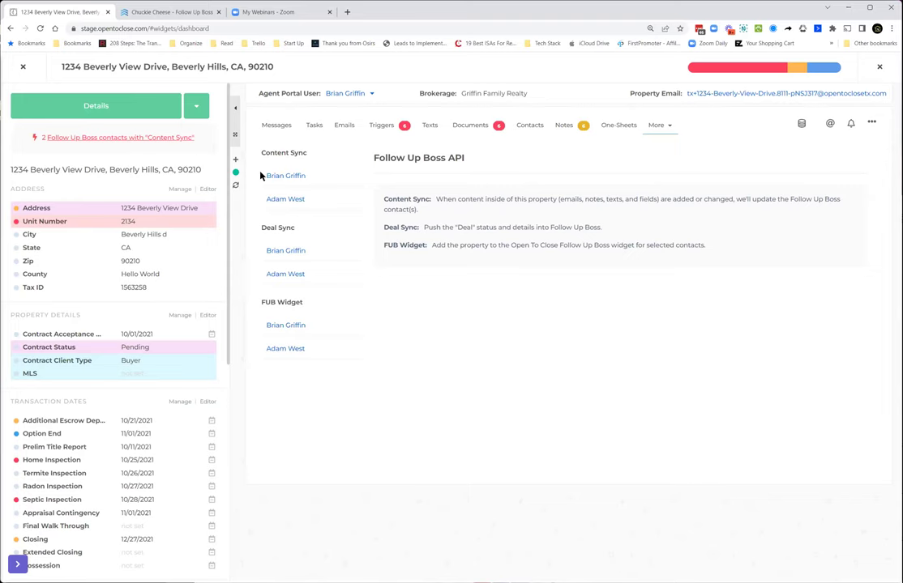
{"action": "left_click", "coordinate": [285, 177]}
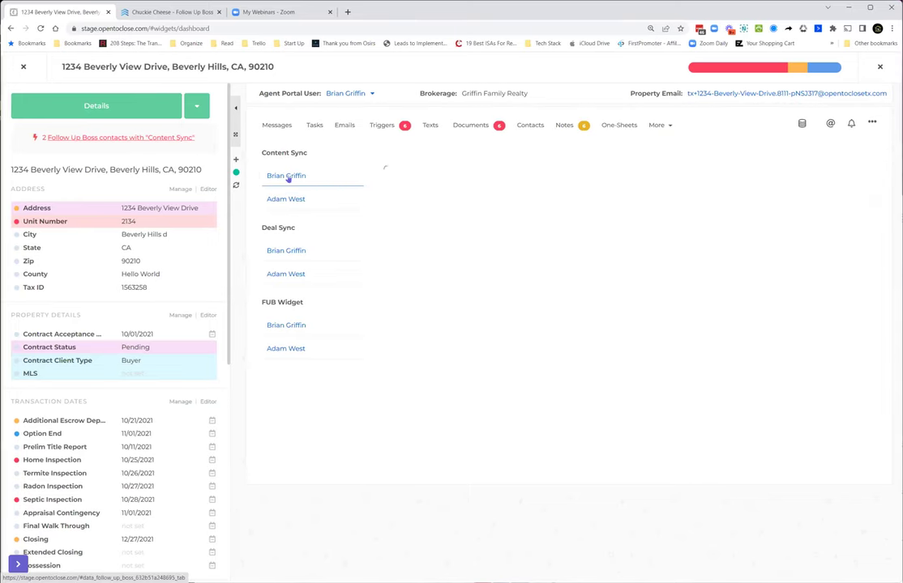
Leave the property, check the Follow Up Boss connection among the connected Apps, and return to the dashboard.
{"action": "left_click", "coordinate": [23, 66]}
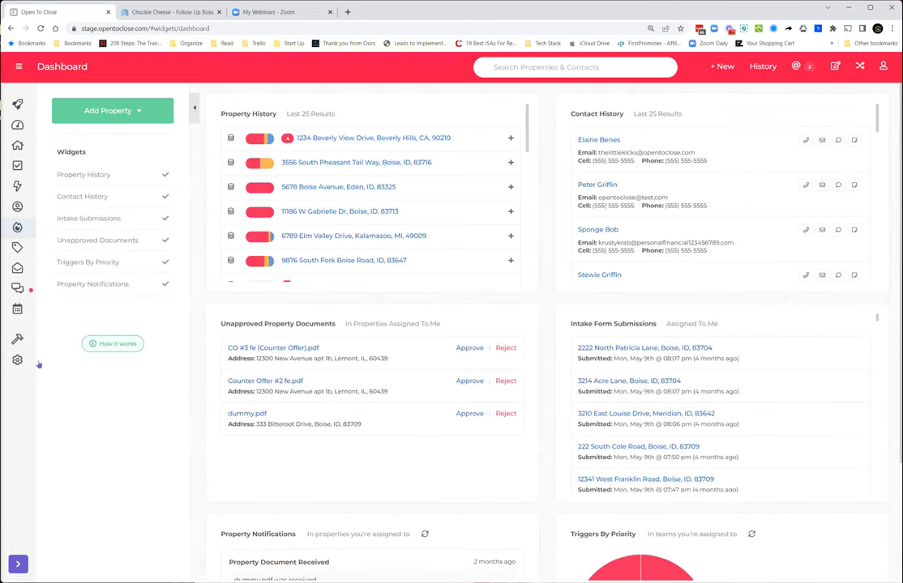
{"action": "left_click", "coordinate": [17, 359]}
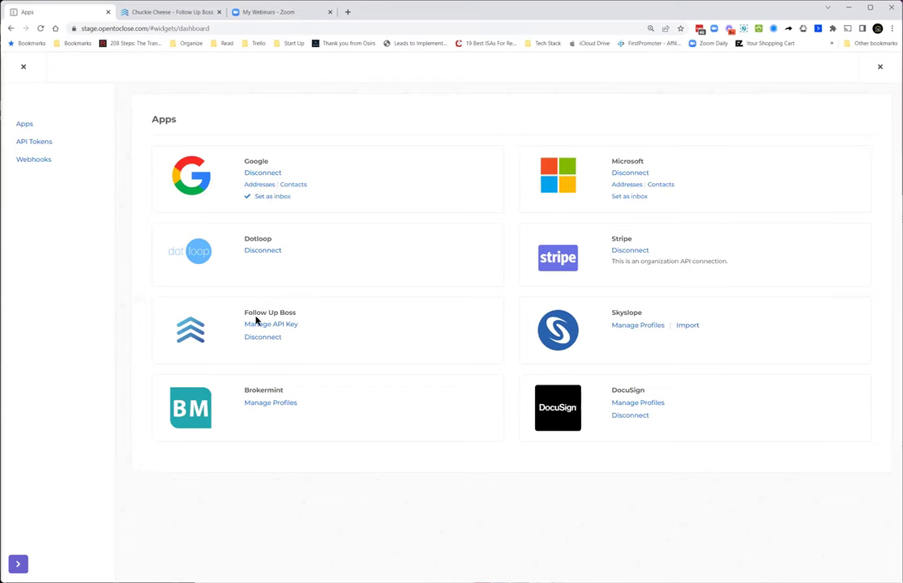
{"action": "left_click", "coordinate": [23, 68]}
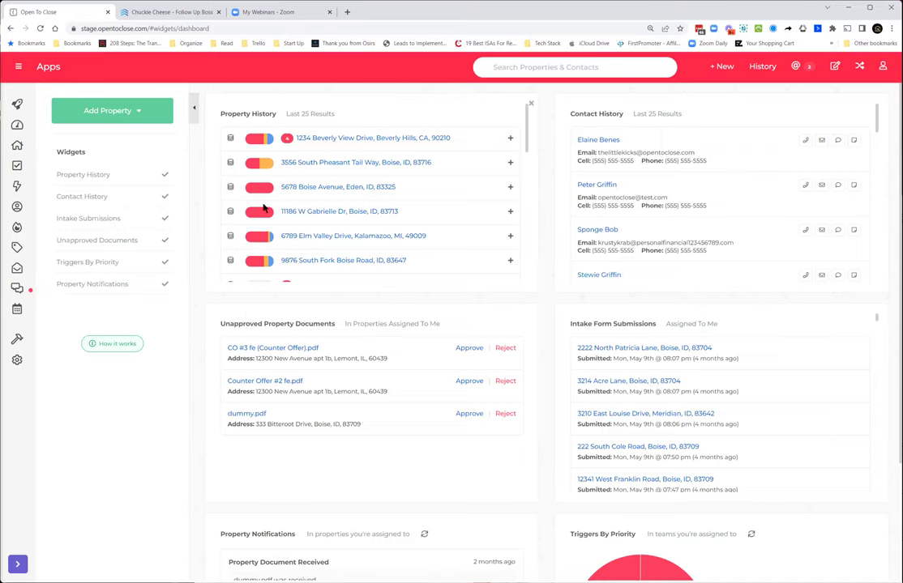
Reopen the first property's Follow Up Boss integration and review the first agent's Content Sync, Deal Sync and FUB Widget settings.
{"action": "left_click", "coordinate": [322, 139]}
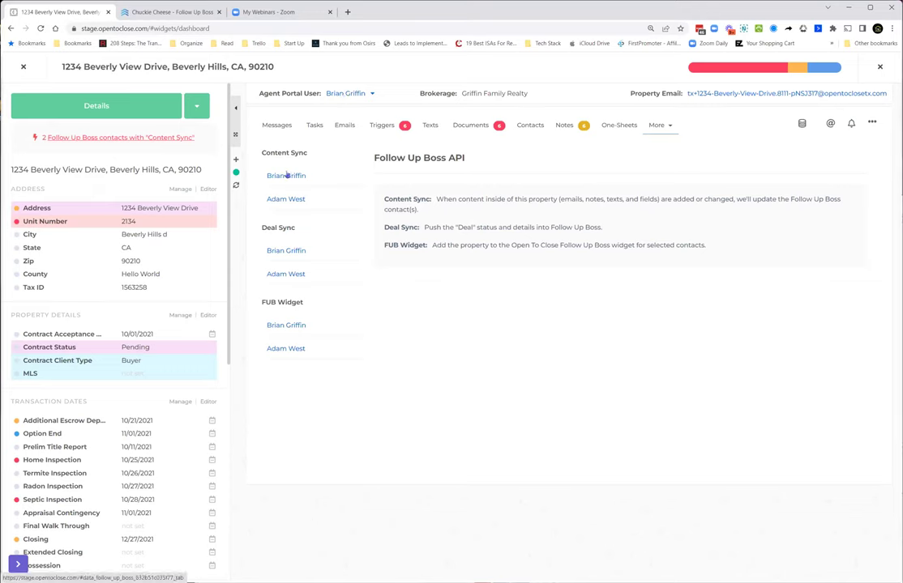
{"action": "left_click", "coordinate": [297, 176]}
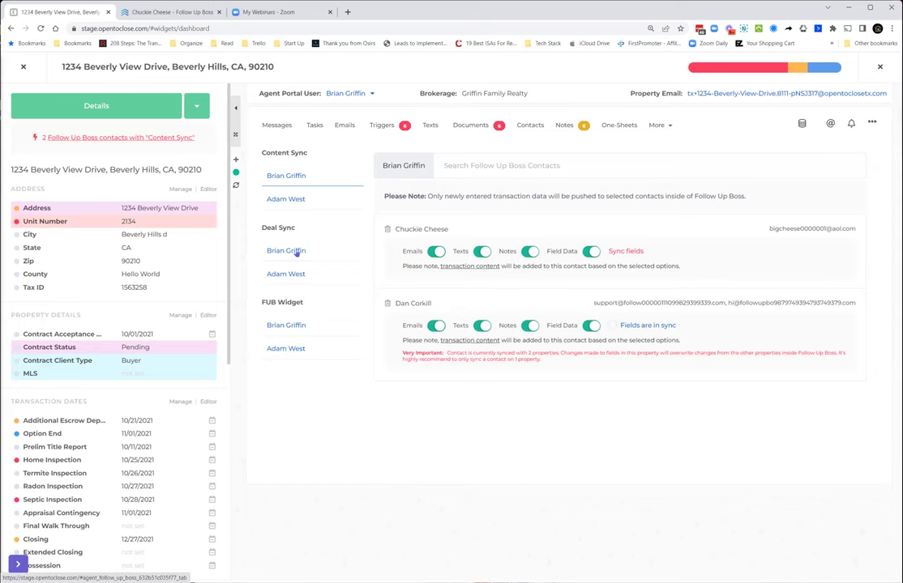
{"action": "left_click", "coordinate": [296, 253]}
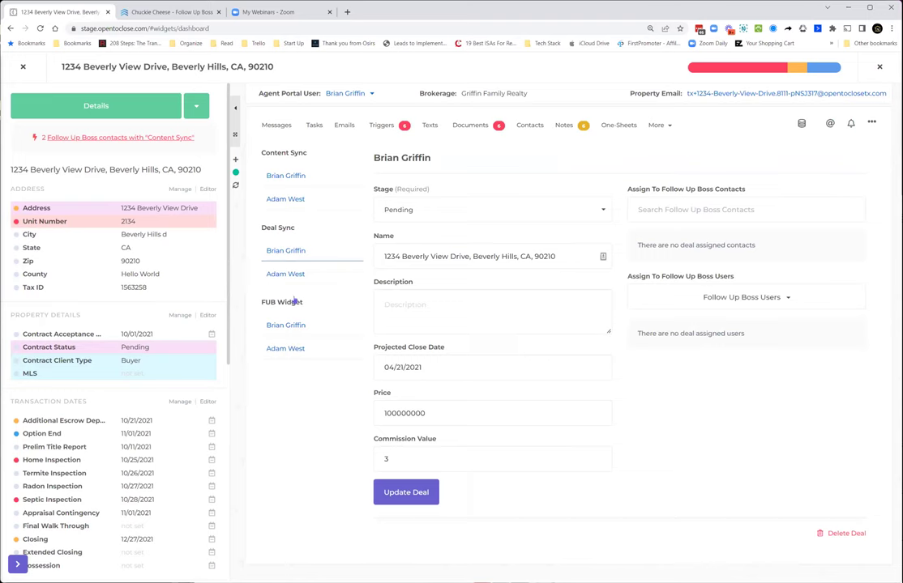
{"action": "left_click", "coordinate": [285, 325]}
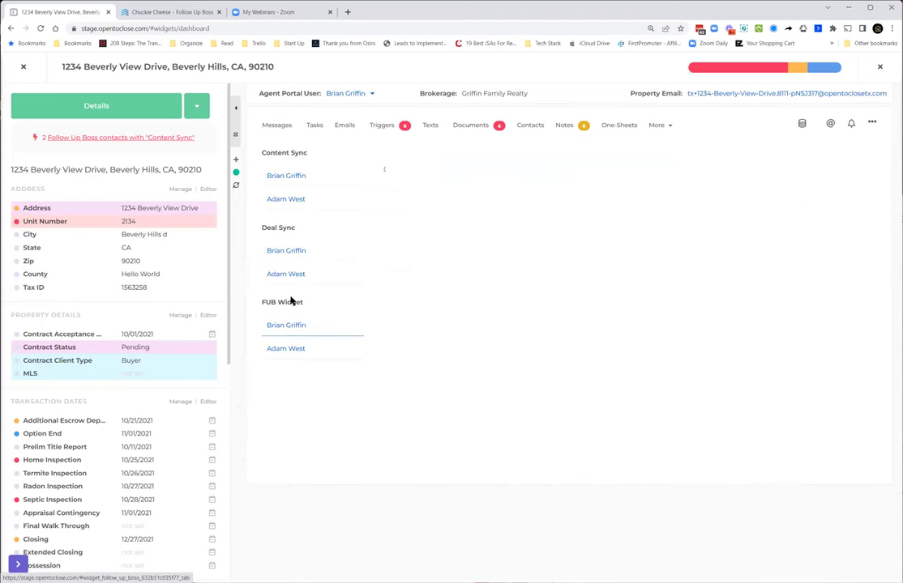
Switch to the Follow Up Boss contact and view the property's Documents and Timeline in the OpenToClose.com widget.
{"action": "left_click", "coordinate": [183, 11]}
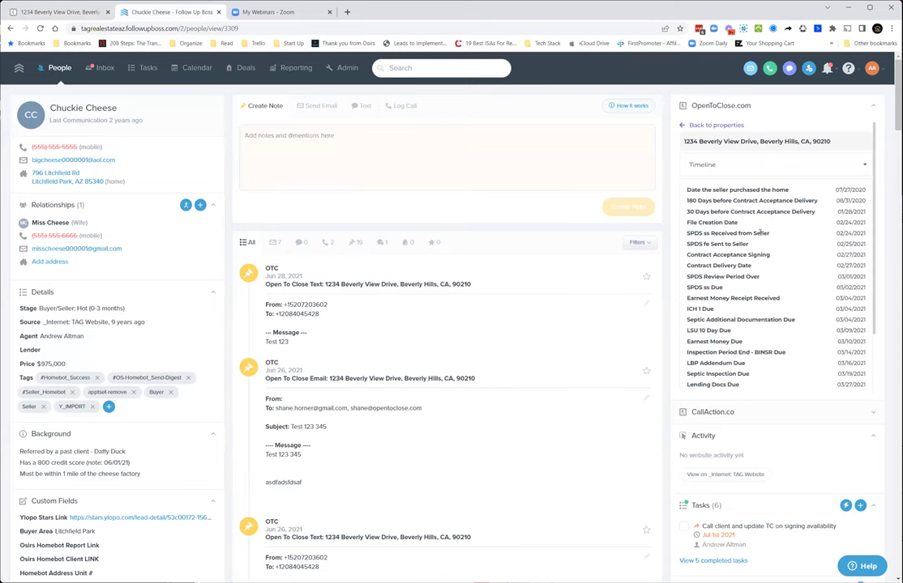
{"action": "left_click", "coordinate": [729, 165]}
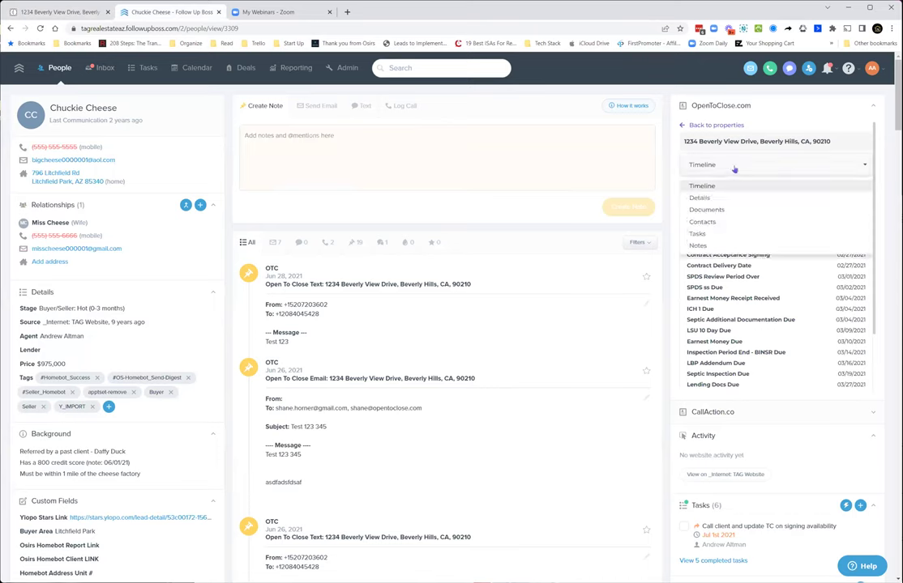
{"action": "left_click", "coordinate": [716, 211]}
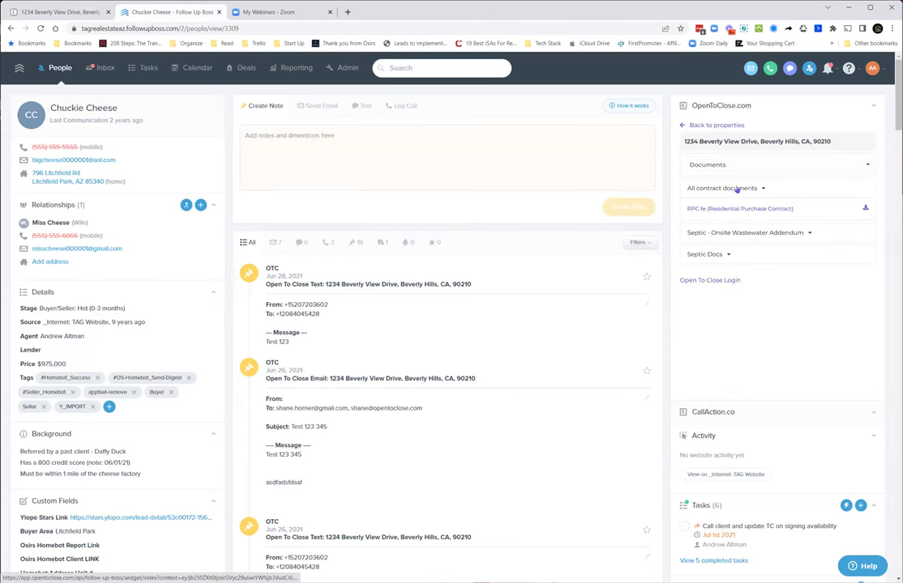
{"action": "left_click", "coordinate": [719, 167]}
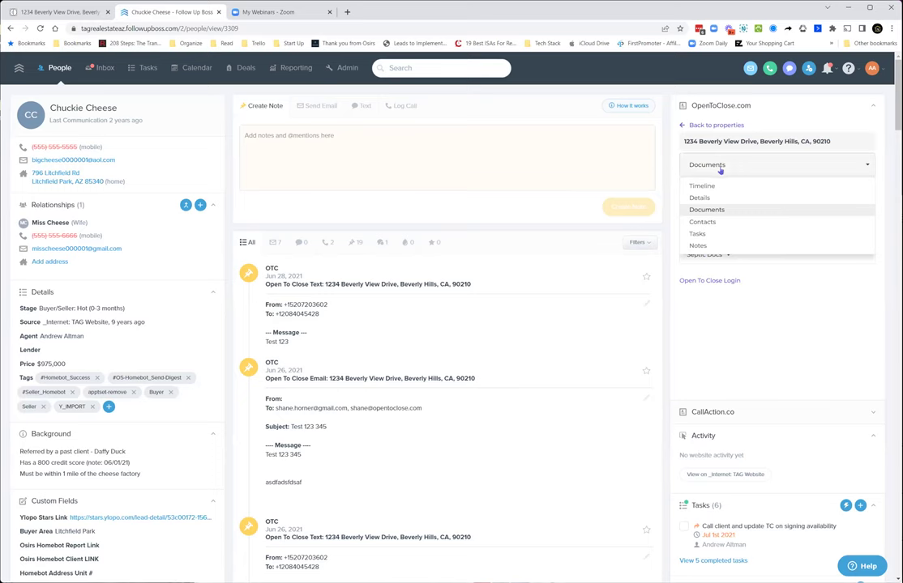
{"action": "left_click", "coordinate": [713, 187]}
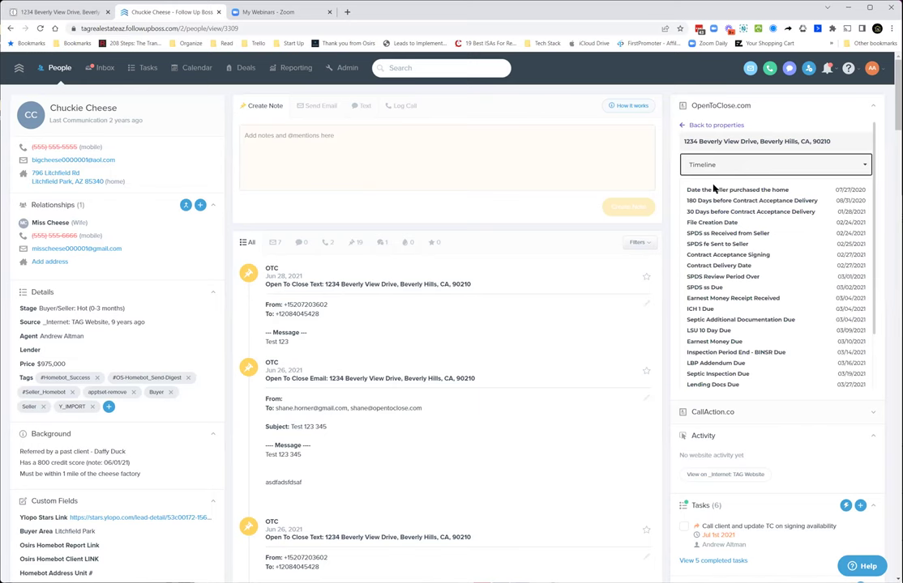
Return to Open To Close, review the FUB Agent role's permissions through Manage Roles, and compare them with the Follow Up Boss widget.
{"action": "left_click", "coordinate": [71, 12]}
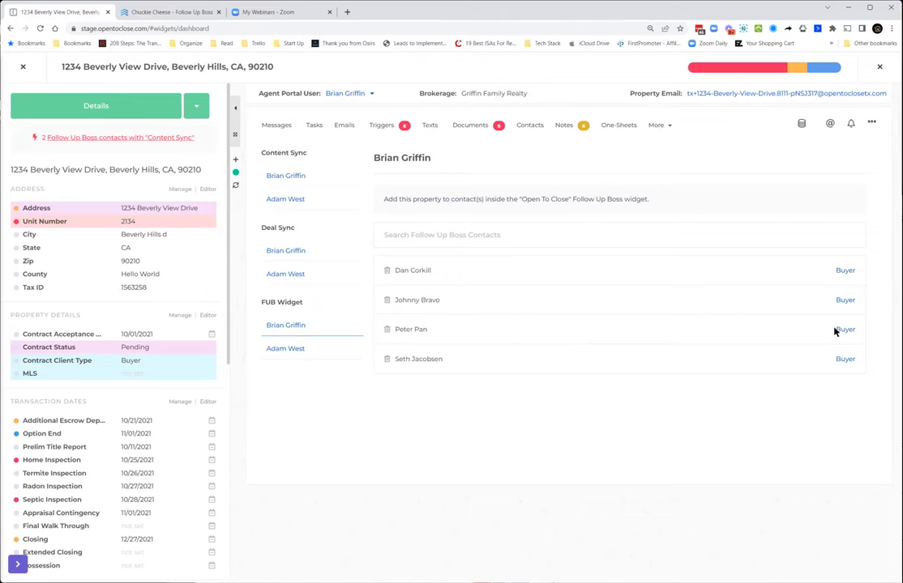
{"action": "left_click", "coordinate": [846, 271]}
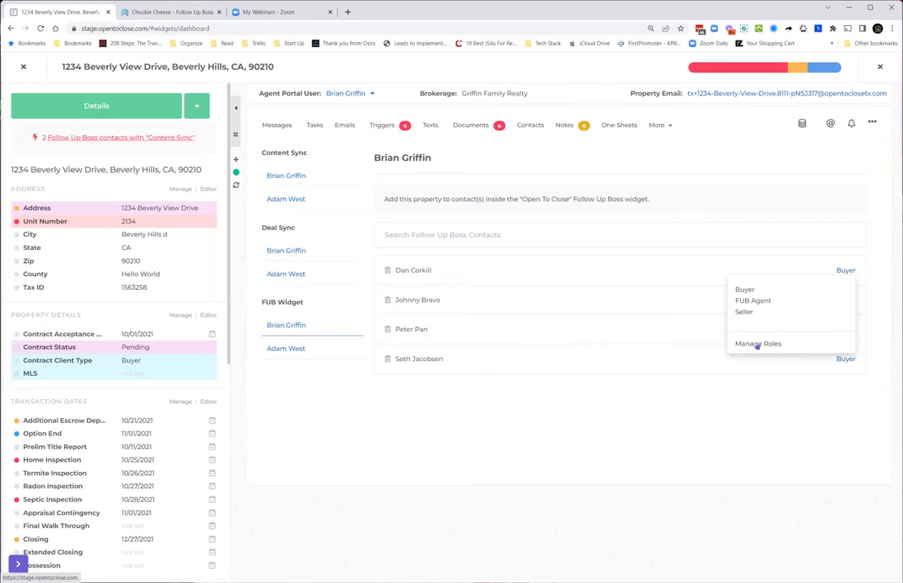
{"action": "left_click", "coordinate": [756, 344]}
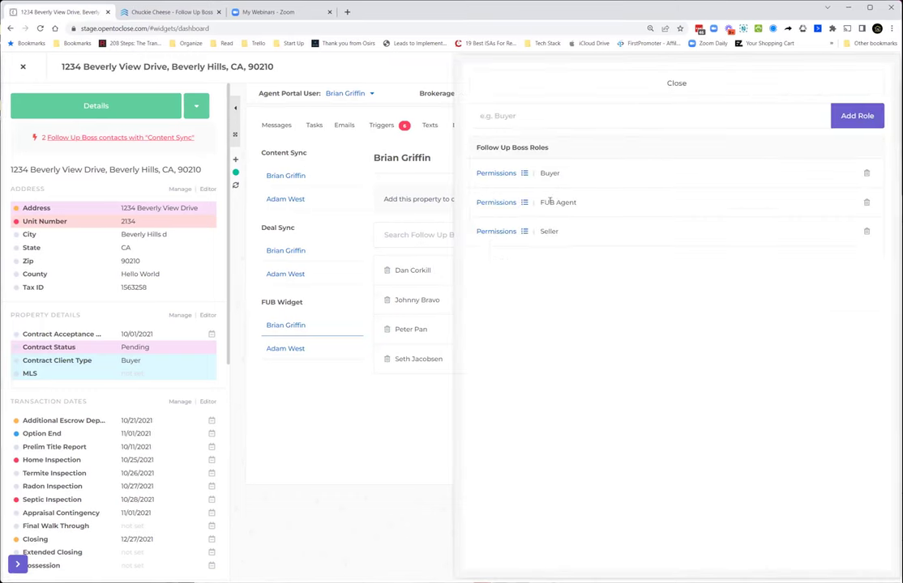
{"action": "left_click", "coordinate": [517, 204]}
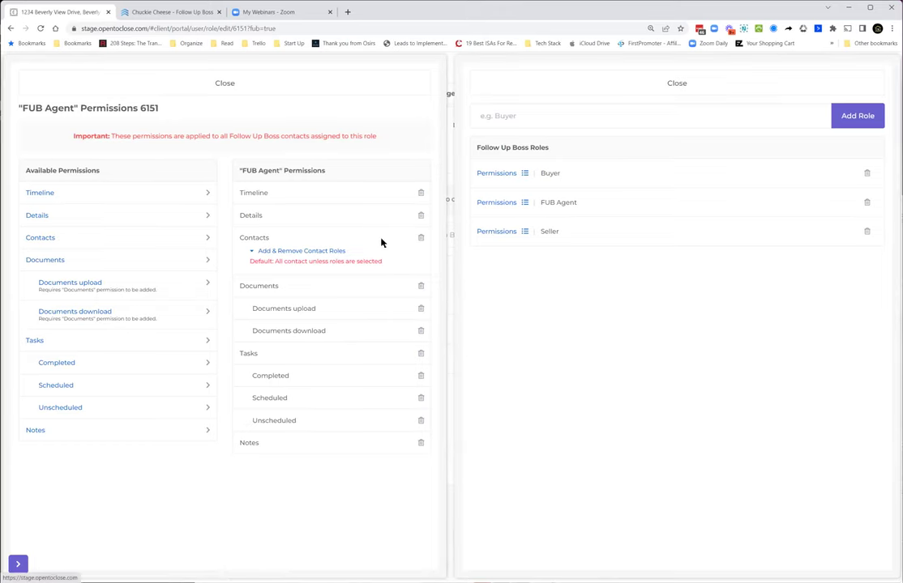
{"action": "left_click", "coordinate": [297, 88]}
{"action": "left_click", "coordinate": [489, 83]}
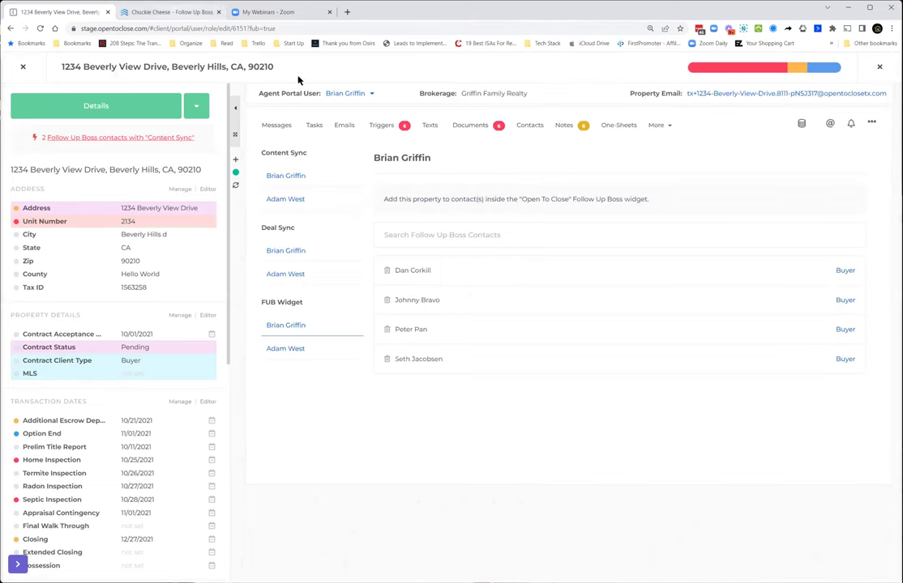
{"action": "key", "text": "ctrl+Tab"}
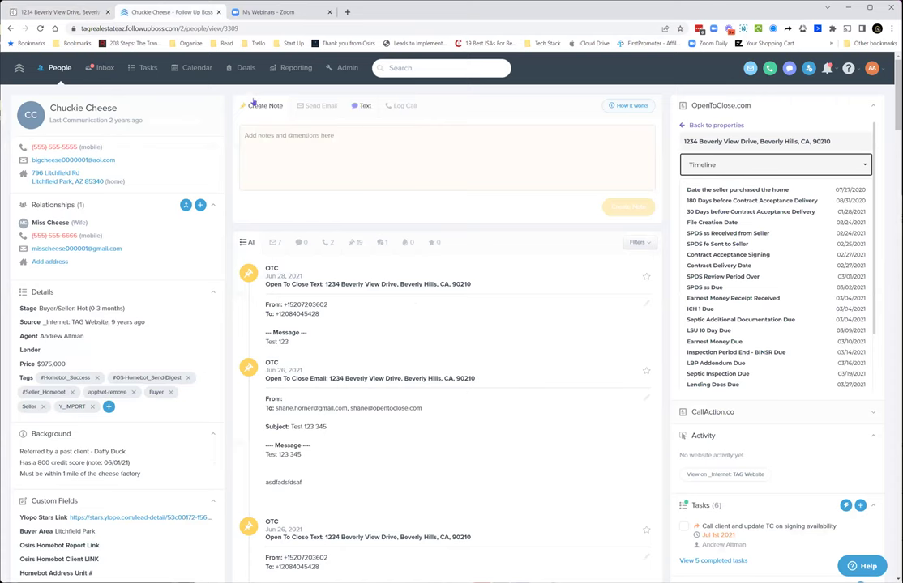
{"action": "left_click", "coordinate": [77, 14]}
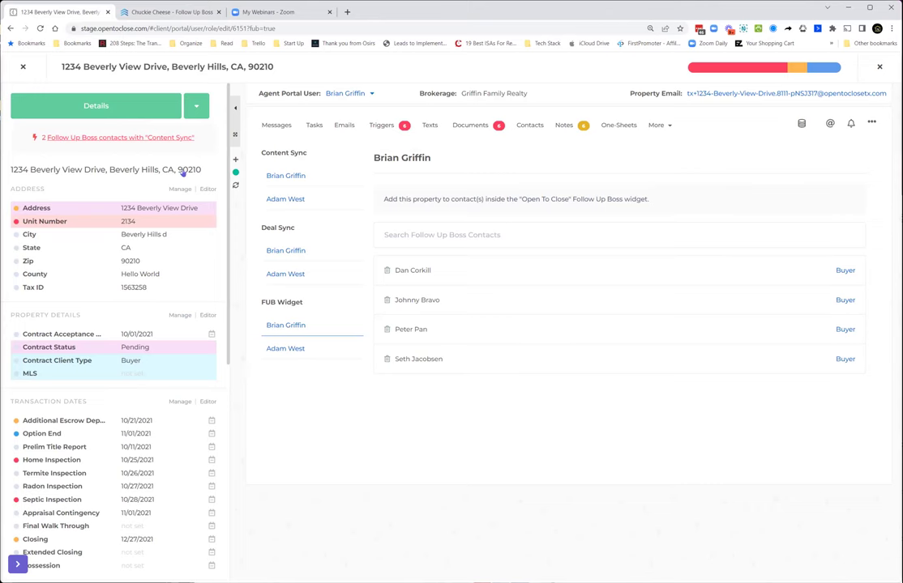
Close the property record and open the Field Editor.
{"action": "left_click", "coordinate": [23, 67]}
{"action": "mouse_move", "coordinate": [17, 338]}
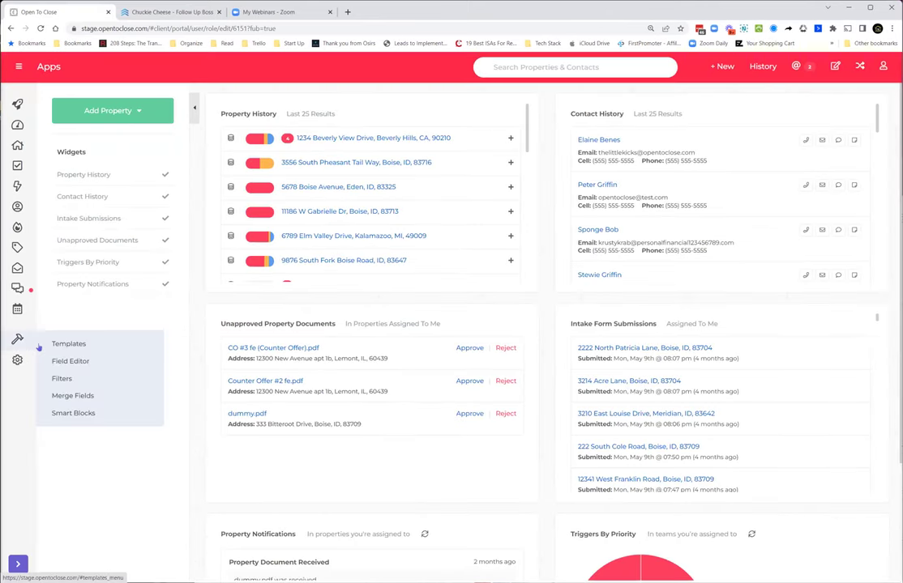
{"action": "left_click", "coordinate": [64, 364]}
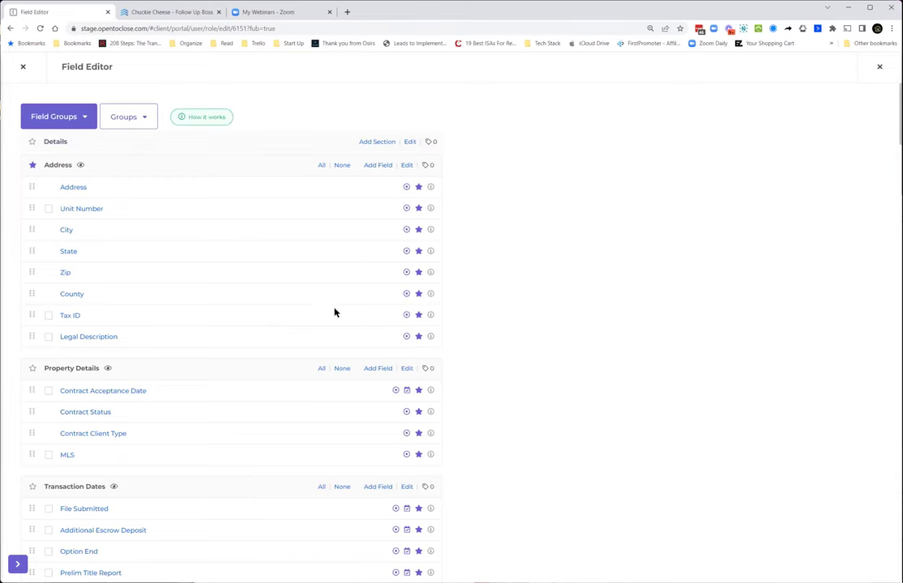
Examine the API calendar option on the Transaction Dates fields in the Field Editor.
{"action": "scroll", "coordinate": [335, 312], "scroll_direction": "down", "scroll_amount": 2}
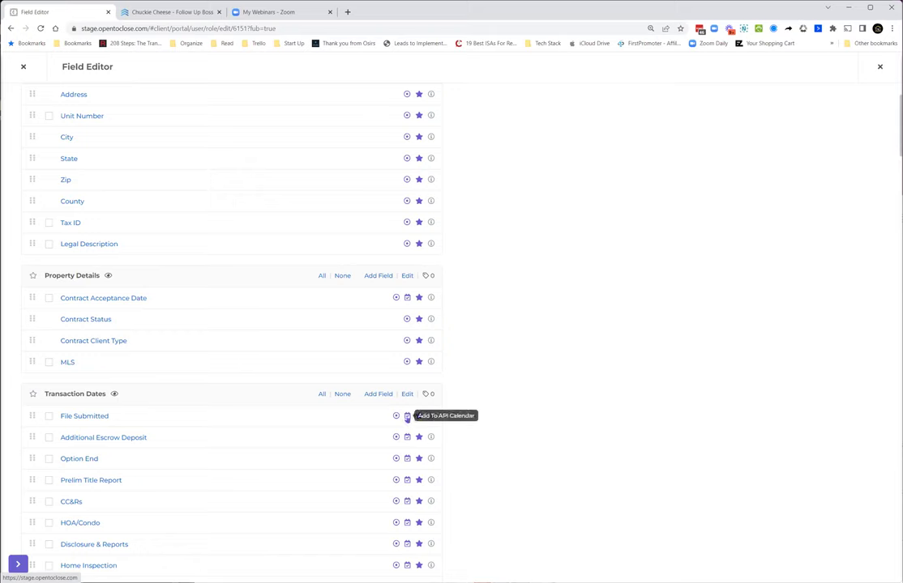
{"action": "left_click", "coordinate": [407, 523]}
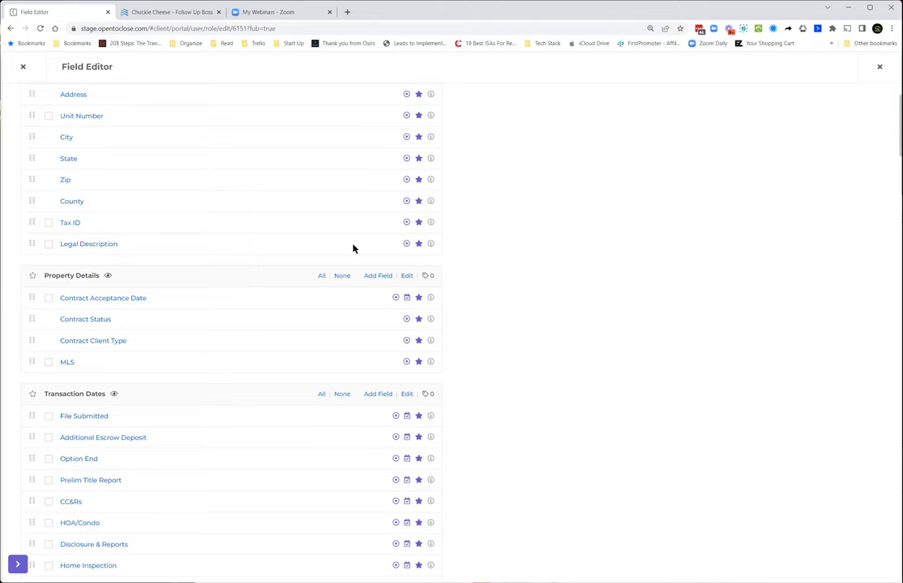
{"action": "scroll", "coordinate": [352, 248], "scroll_direction": "up", "scroll_amount": 3}
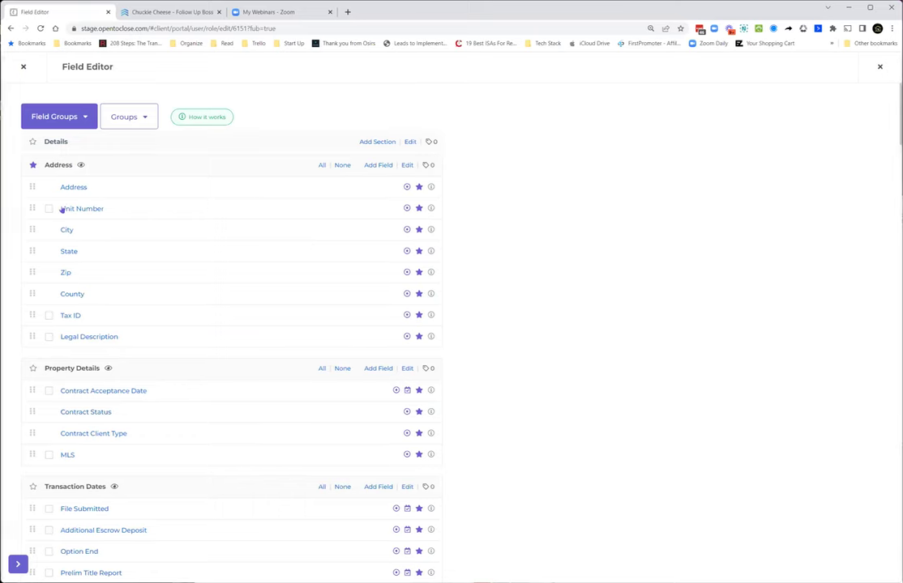
{"action": "scroll", "coordinate": [74, 337], "scroll_direction": "down", "scroll_amount": 5}
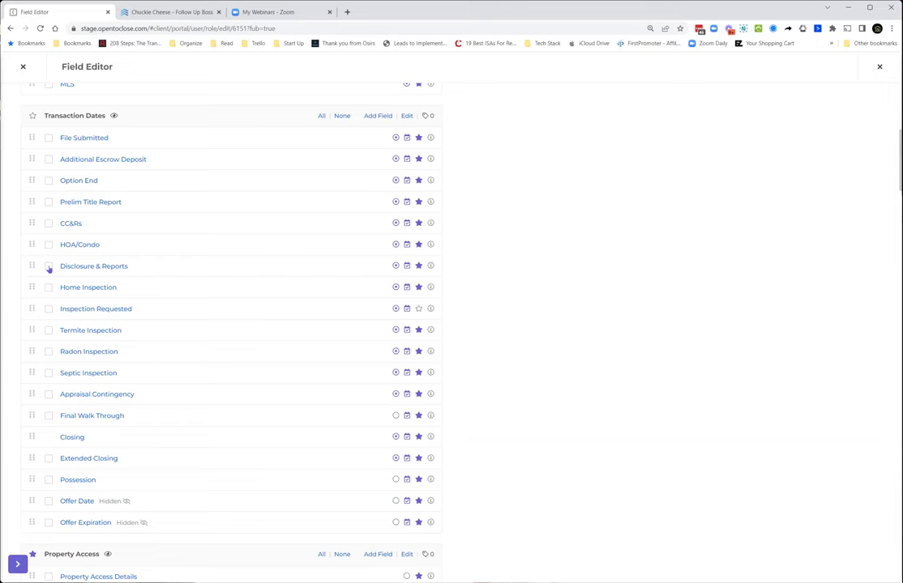
{"action": "left_click", "coordinate": [49, 267]}
{"action": "left_click", "coordinate": [49, 287]}
{"action": "left_click", "coordinate": [49, 311]}
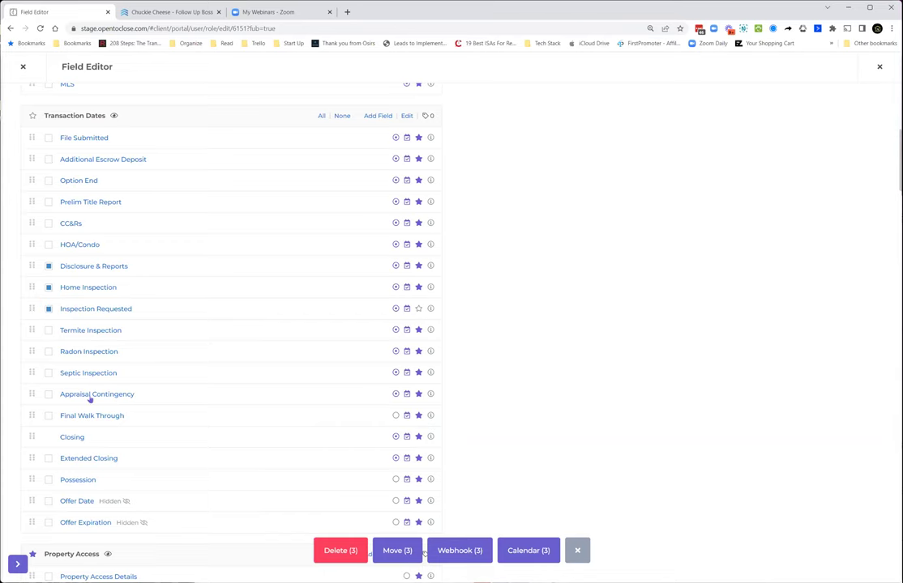
{"action": "left_click", "coordinate": [49, 309]}
{"action": "left_click", "coordinate": [49, 288]}
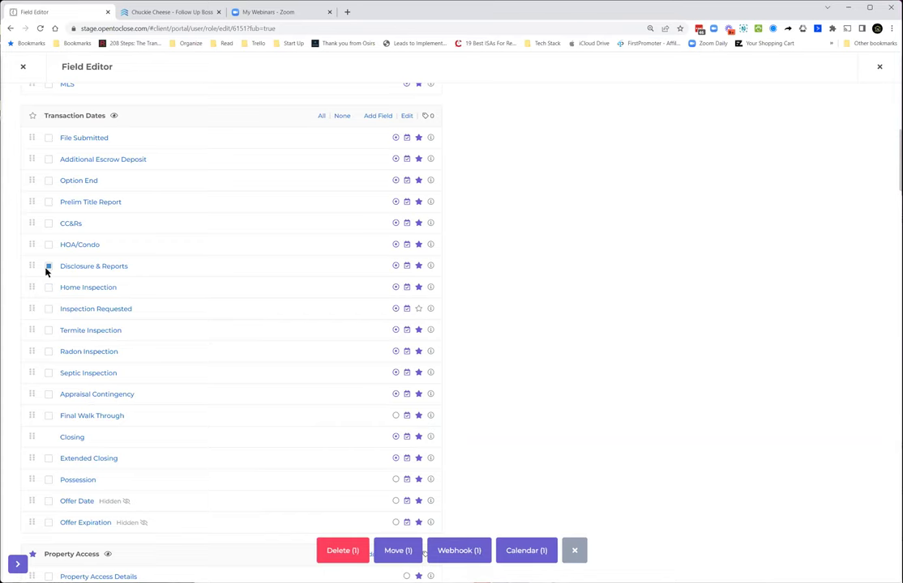
{"action": "left_click", "coordinate": [48, 266]}
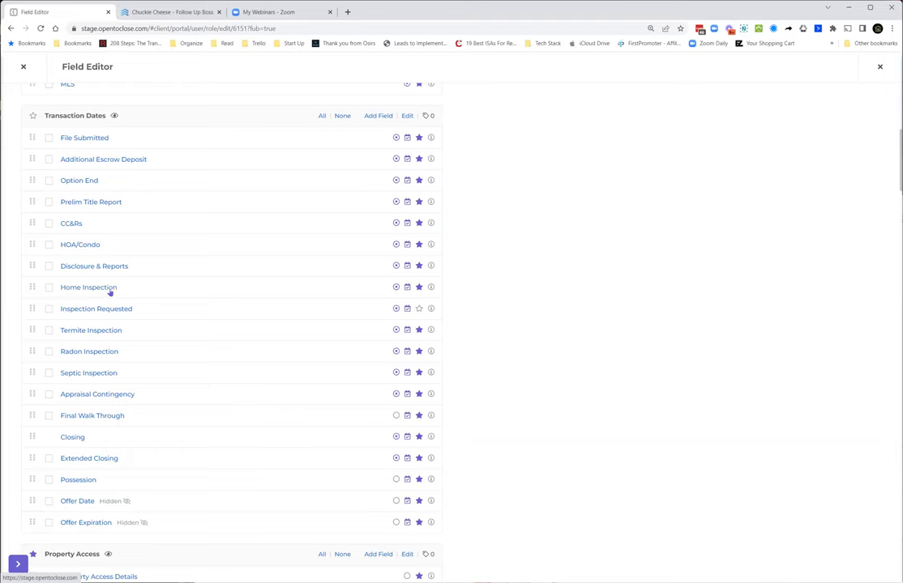
Select the Inspection Requested, Termite Inspection and Radon Inspection fields under Transaction Dates.
{"action": "left_click", "coordinate": [49, 309]}
{"action": "left_click", "coordinate": [49, 329]}
{"action": "left_click", "coordinate": [48, 351]}
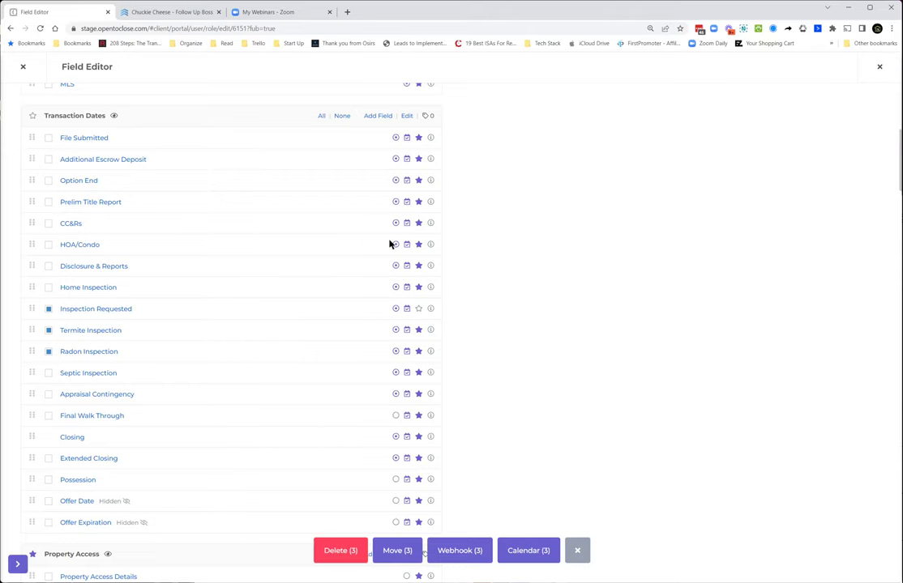
{"action": "scroll", "coordinate": [359, 302], "scroll_direction": "down", "scroll_amount": 3}
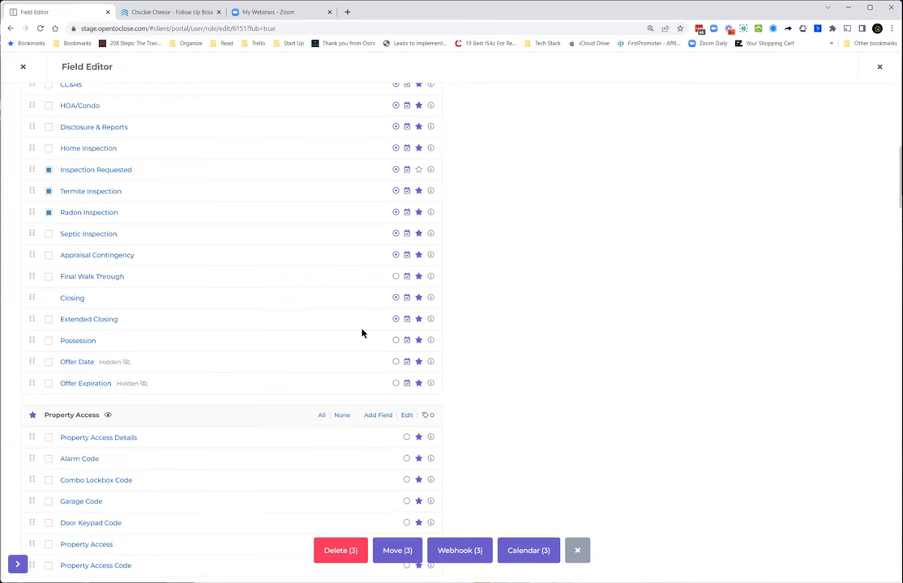
{"action": "scroll", "coordinate": [363, 332], "scroll_direction": "up", "scroll_amount": 6}
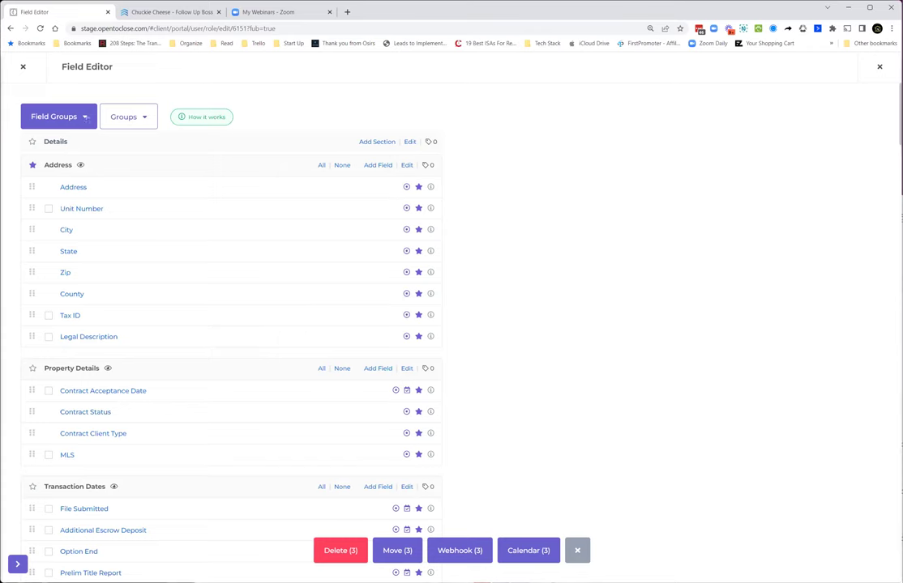
Close the Field Editor and review the Buyer portal role's permissions under Team Members, Teams & Brokerages.
{"action": "left_click", "coordinate": [22, 67]}
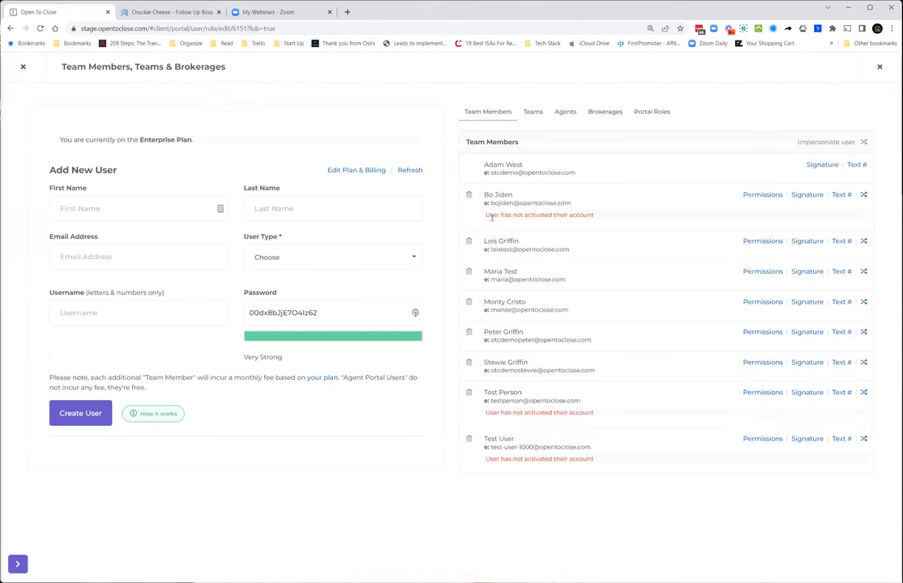
{"action": "left_click", "coordinate": [652, 112]}
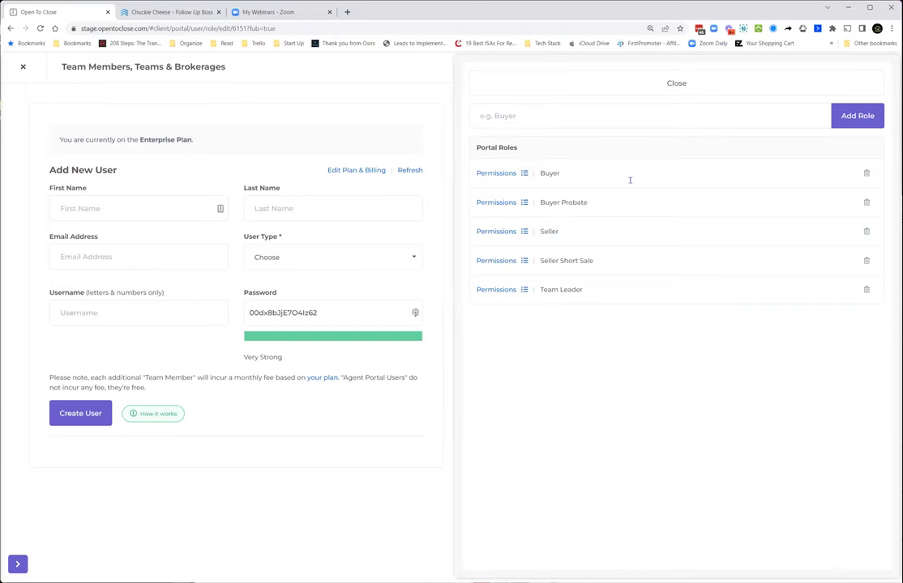
{"action": "left_click", "coordinate": [511, 173]}
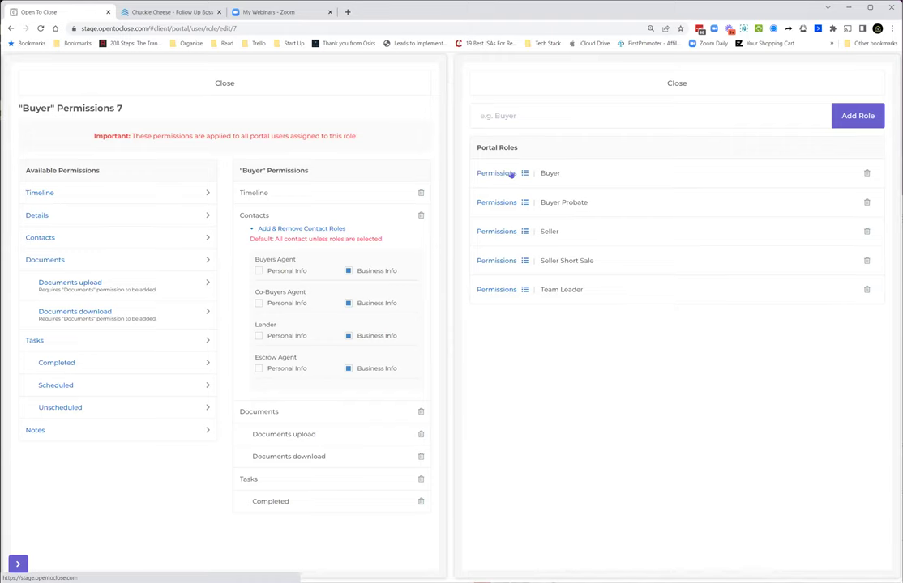
{"action": "left_click", "coordinate": [270, 90]}
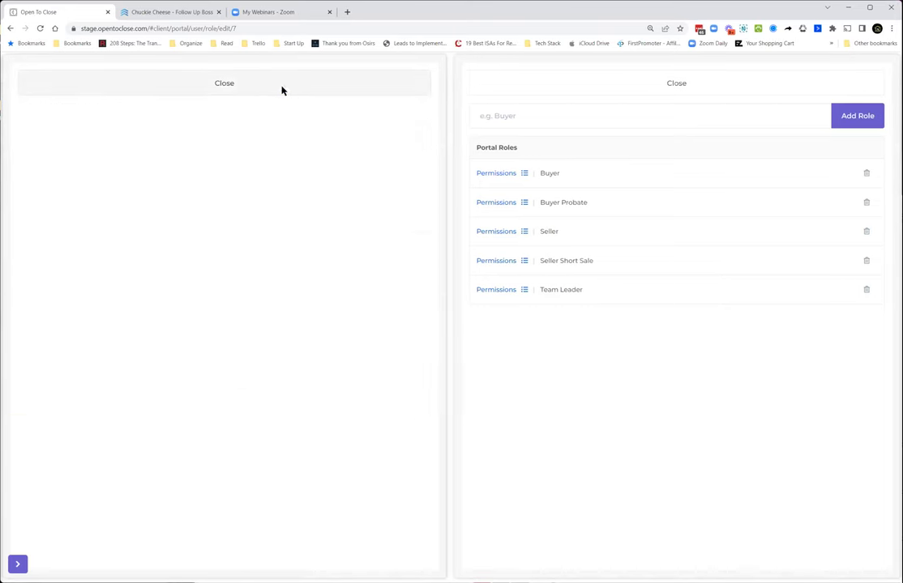
{"action": "left_click", "coordinate": [539, 88]}
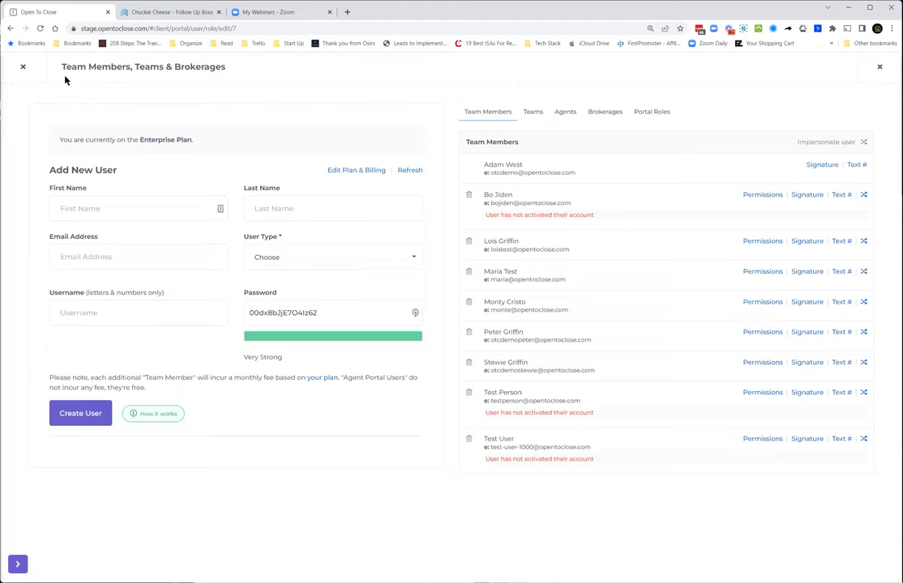
Leave the team management page and reopen the Field Editor at the Transaction Dates section.
{"action": "left_click", "coordinate": [23, 67]}
{"action": "mouse_move", "coordinate": [34, 350]}
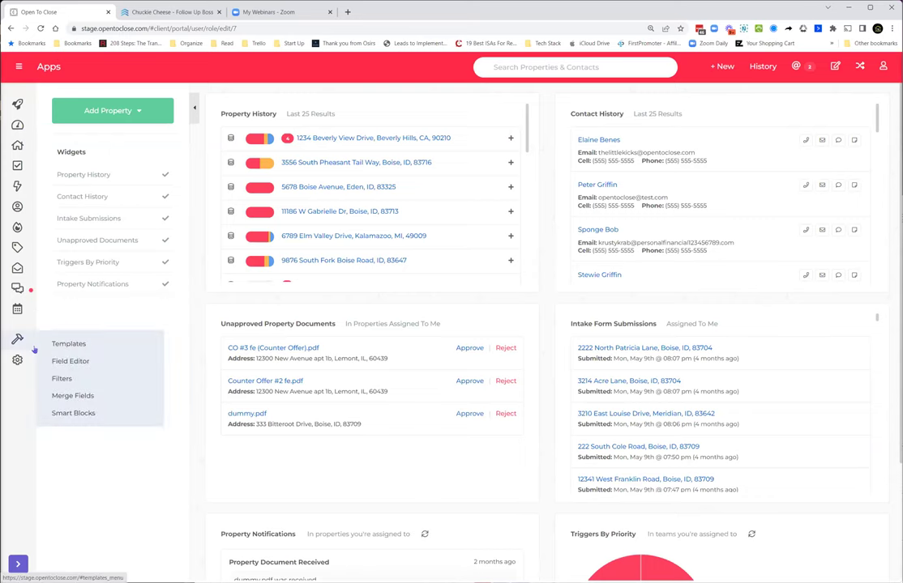
{"action": "left_click", "coordinate": [72, 361]}
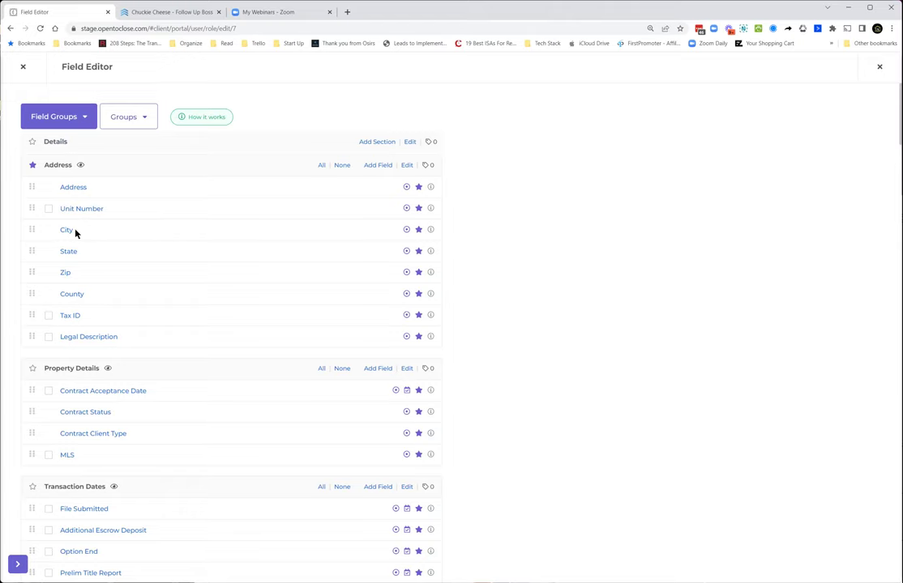
{"action": "scroll", "coordinate": [75, 234], "scroll_direction": "down", "scroll_amount": 2}
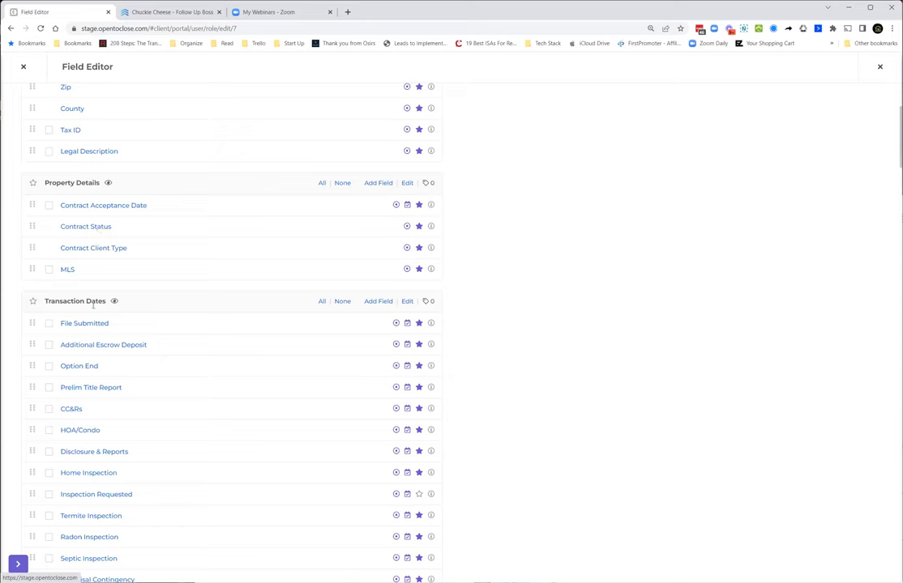
{"action": "scroll", "coordinate": [103, 349], "scroll_direction": "down", "scroll_amount": 3}
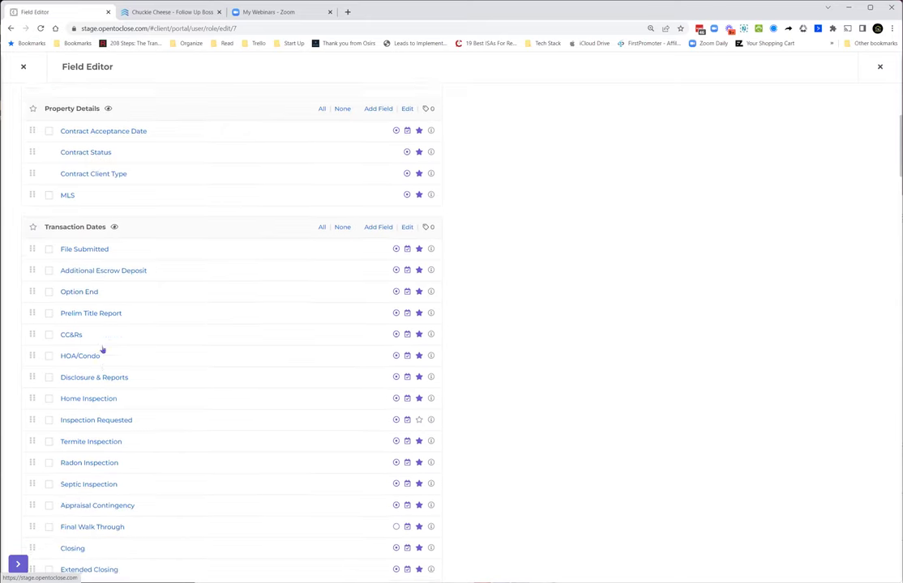
Set the Septic Inspection field's label to "Septic Inspection Period" and its merge field to septic_inspection_period.
{"action": "left_click", "coordinate": [96, 375]}
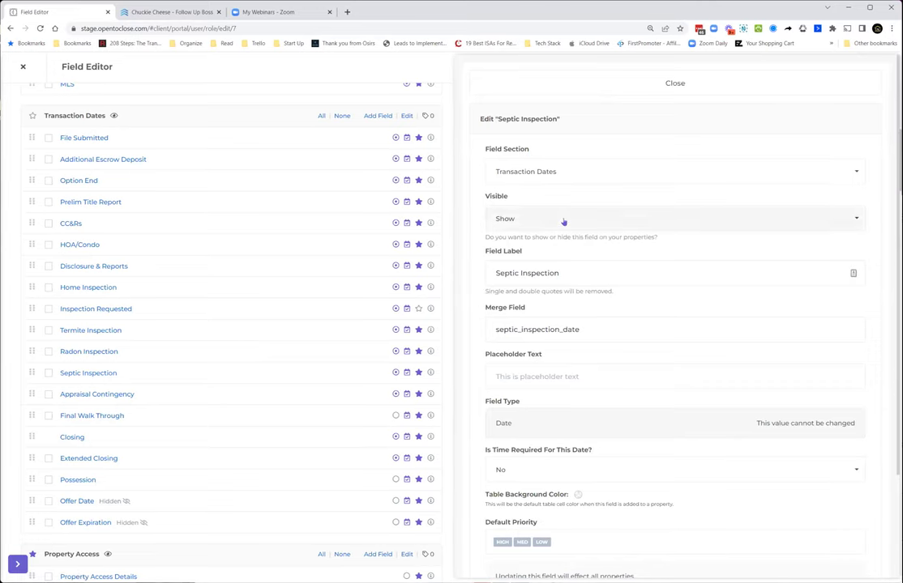
{"action": "left_click", "coordinate": [575, 273]}
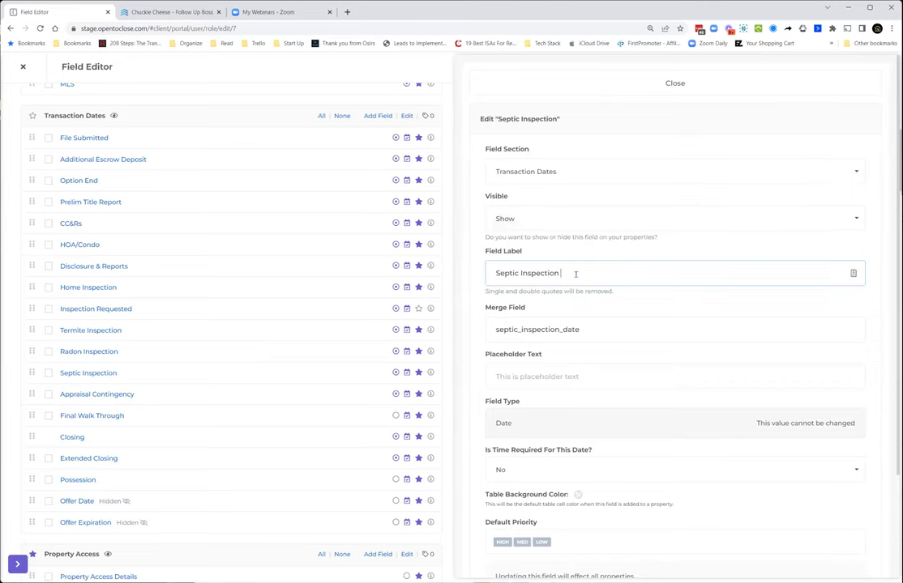
{"action": "type", "text": "Period"}
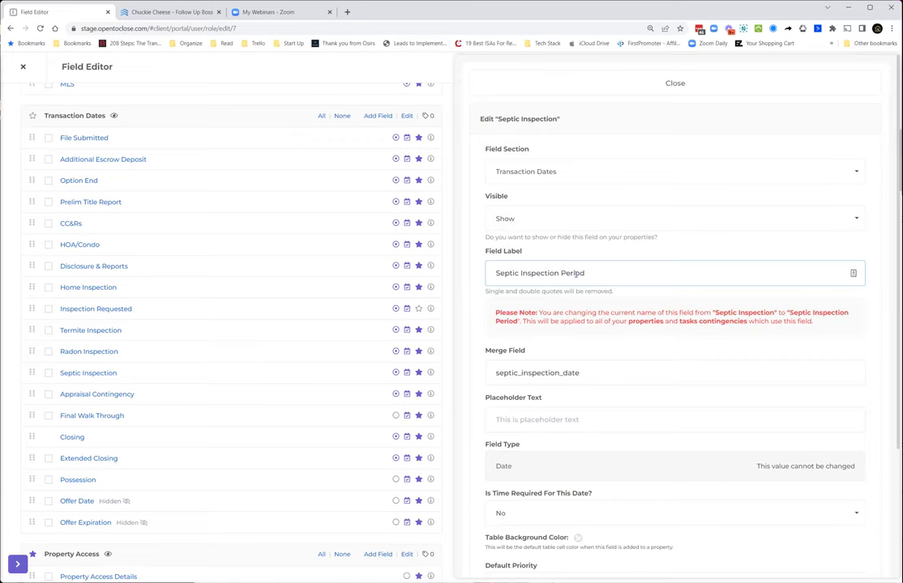
{"action": "left_click", "coordinate": [581, 375]}
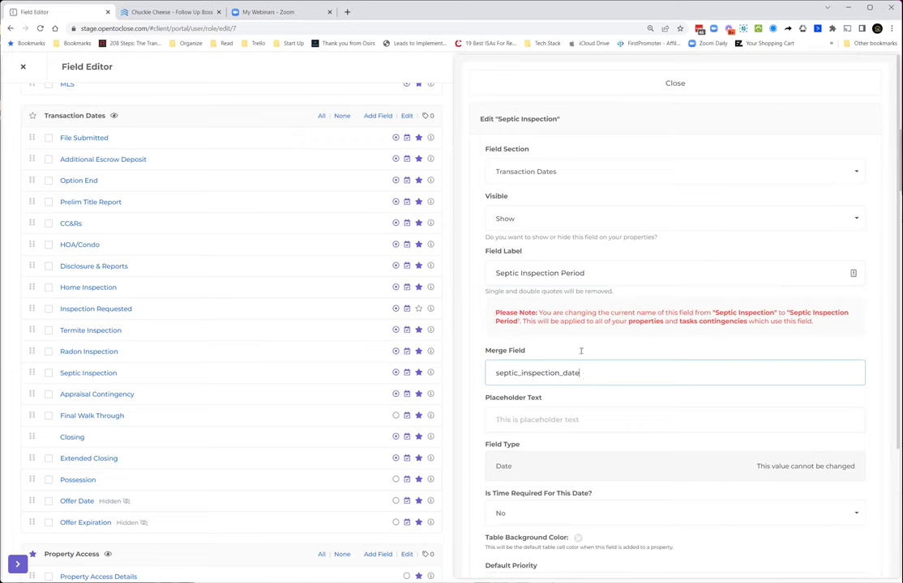
{"action": "triple_click", "coordinate": [583, 274]}
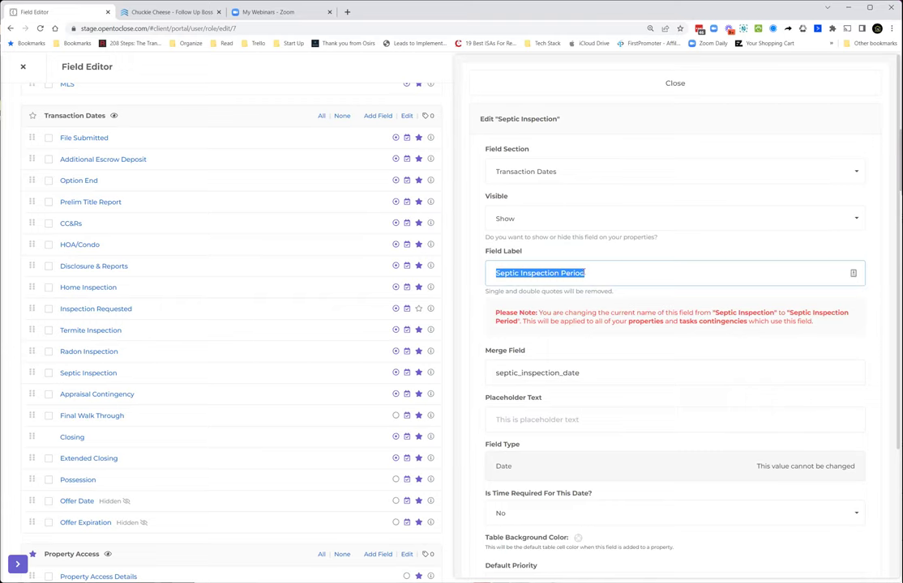
{"action": "triple_click", "coordinate": [580, 373]}
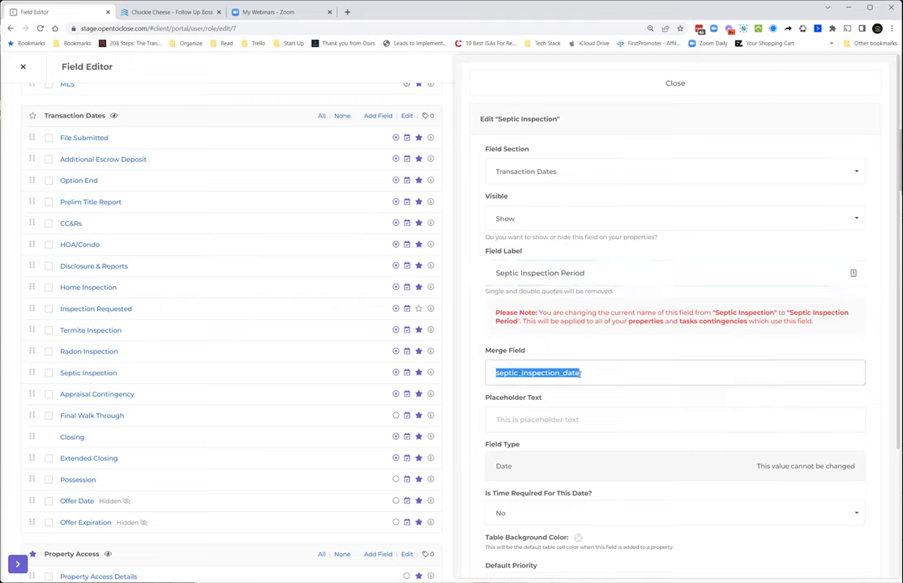
{"action": "type", "text": "septic_inspection_period"}
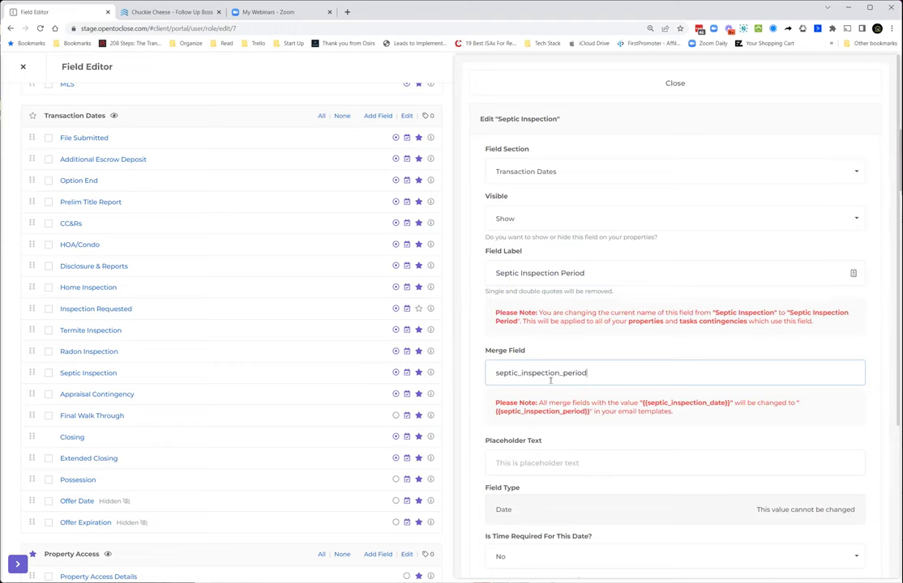
Acknowledge that updating the Septic Inspection field affects all properties, and close its settings without updating.
{"action": "scroll", "coordinate": [539, 364], "scroll_direction": "down", "scroll_amount": 2}
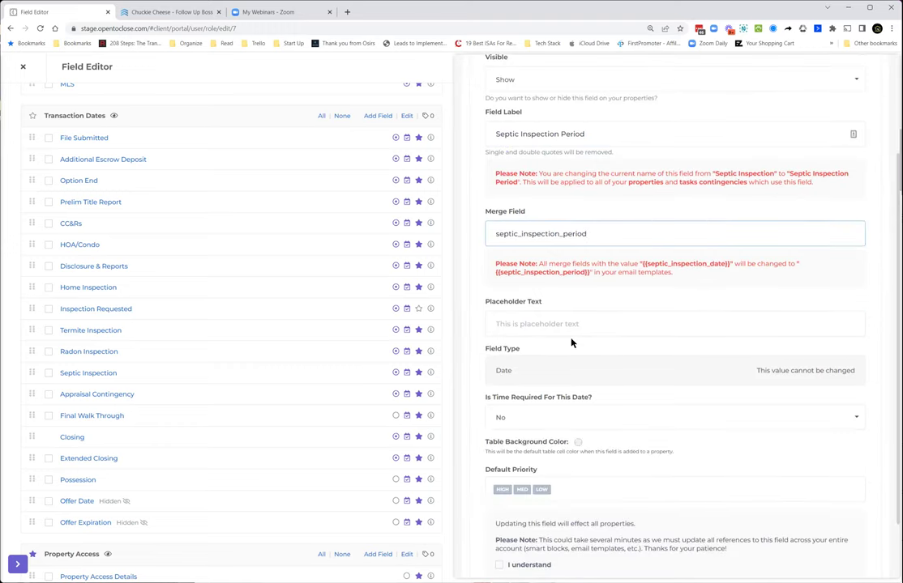
{"action": "scroll", "coordinate": [572, 345], "scroll_direction": "down", "scroll_amount": 1}
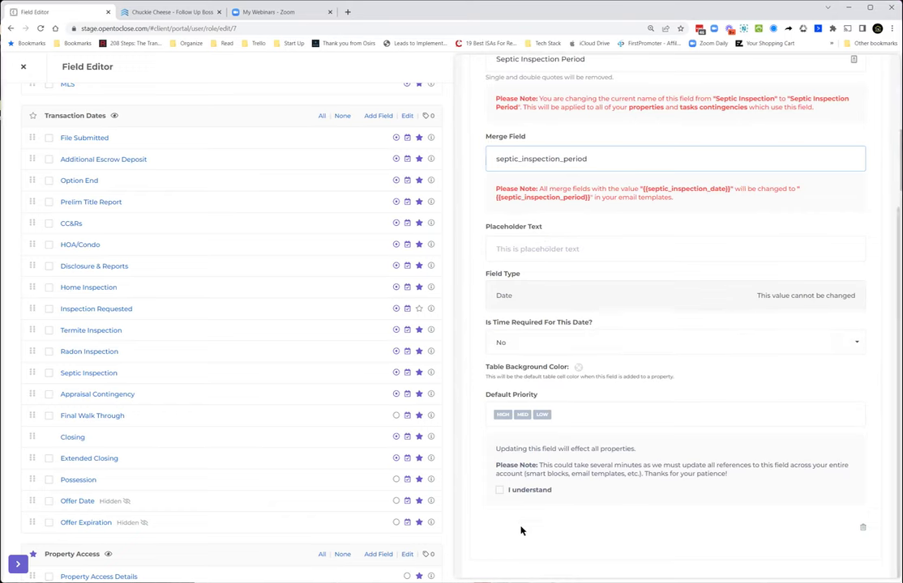
{"action": "left_click", "coordinate": [498, 490]}
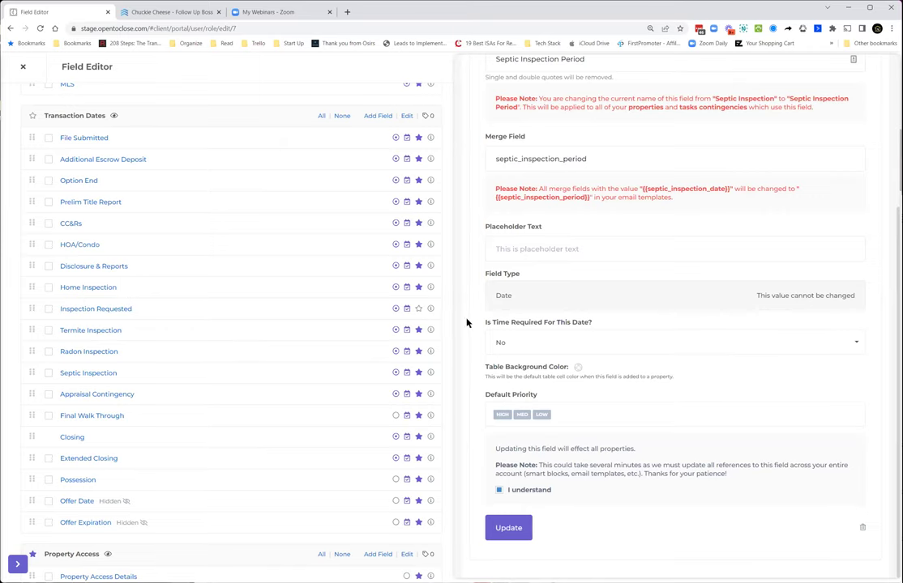
{"action": "scroll", "coordinate": [565, 143], "scroll_direction": "up", "scroll_amount": 3}
{"action": "left_click", "coordinate": [579, 84]}
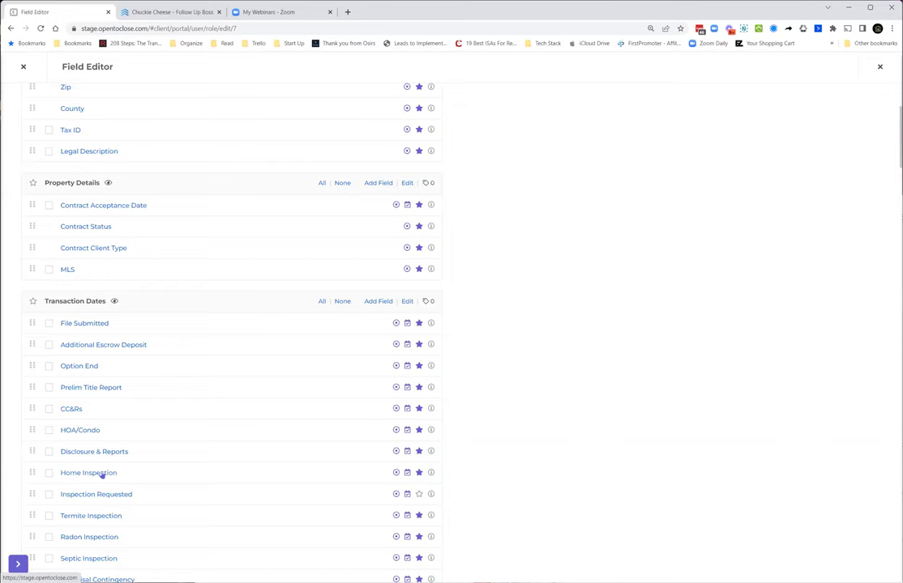
Set the Home Inspection field's label to "Home Inspection &^%" and its merge field to home_inspection____.
{"action": "left_click", "coordinate": [102, 476]}
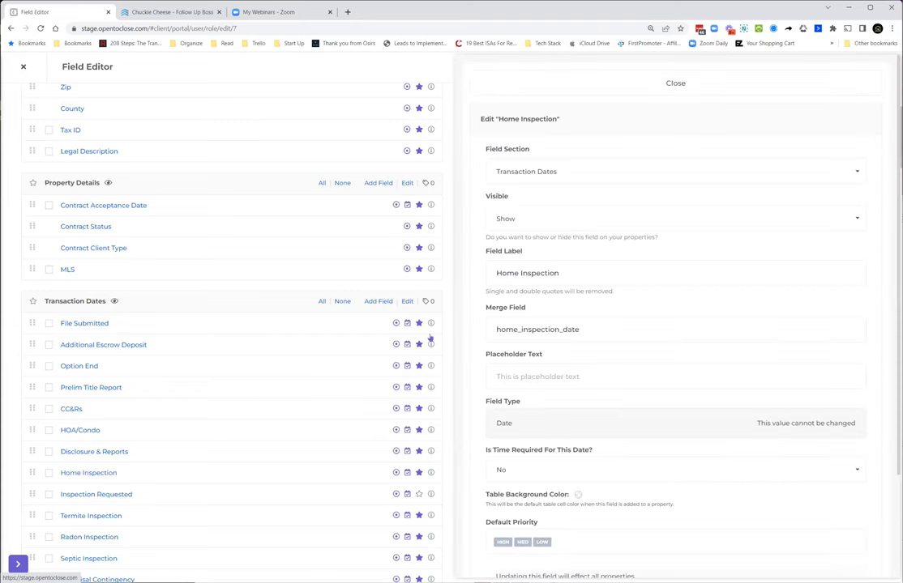
{"action": "left_click", "coordinate": [590, 278]}
{"action": "type", "text": "&^%"}
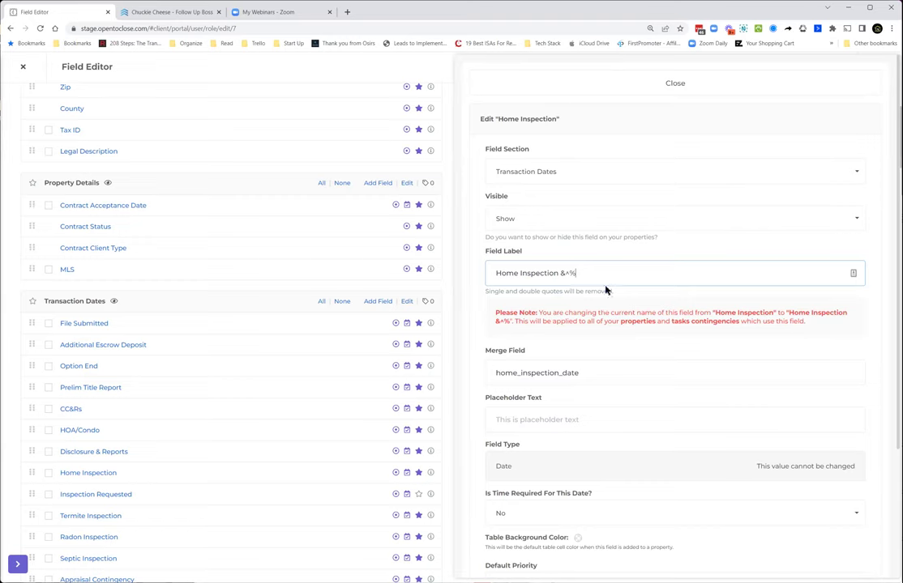
{"action": "triple_click", "coordinate": [590, 273]}
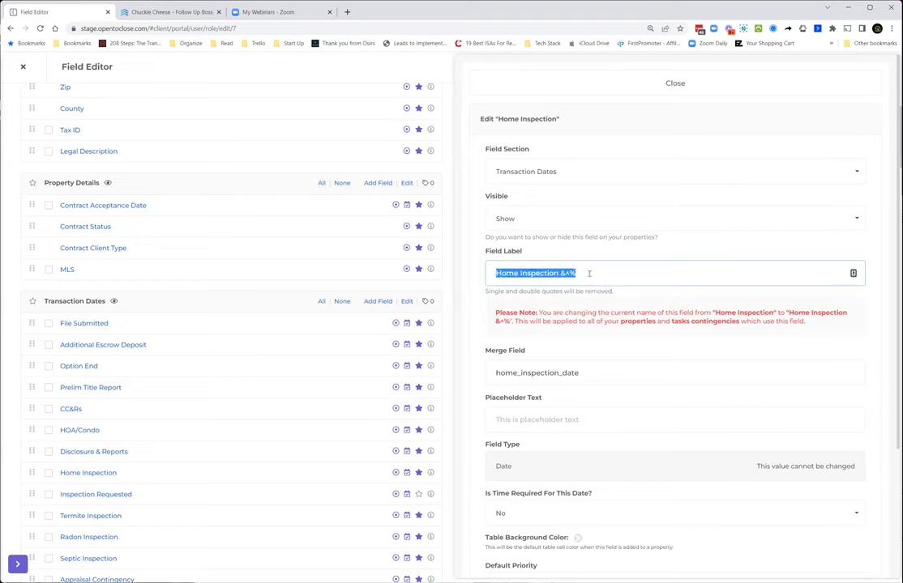
{"action": "left_click", "coordinate": [584, 373]}
{"action": "double_click", "coordinate": [585, 370]}
{"action": "type", "text": "home_inspection____"}
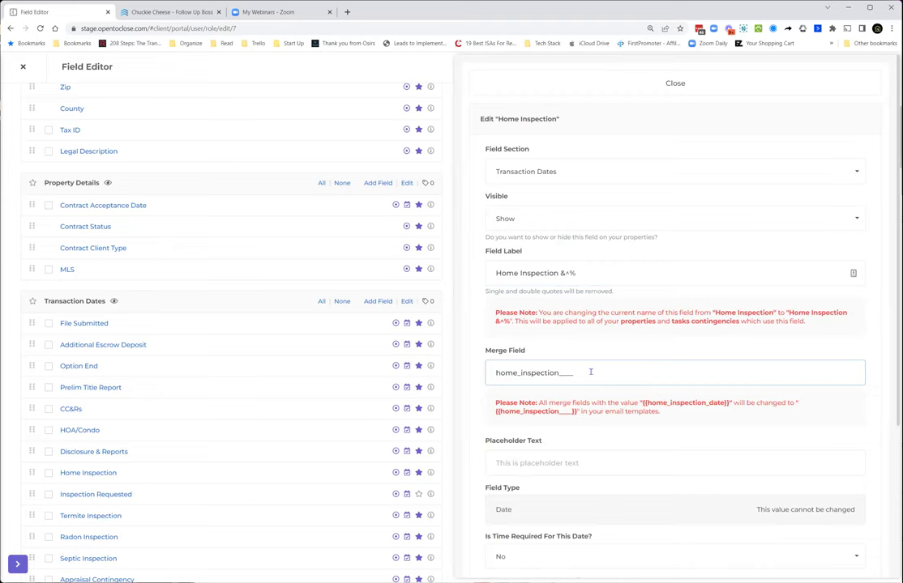
Remove the special characters from the Home Inspection label, shorten its merge field to home_inspection, and close the field without updating.
{"action": "key", "text": "BackSpace"}
{"action": "key", "text": "BackSpace"}
{"action": "key", "text": "BackSpace"}
{"action": "key", "text": "BackSpace"}
{"action": "left_click", "coordinate": [578, 275]}
{"action": "key", "text": "BackSpace"}
{"action": "key", "text": "BackSpace"}
{"action": "key", "text": "BackSpace"}
{"action": "key", "text": "BackSpace"}
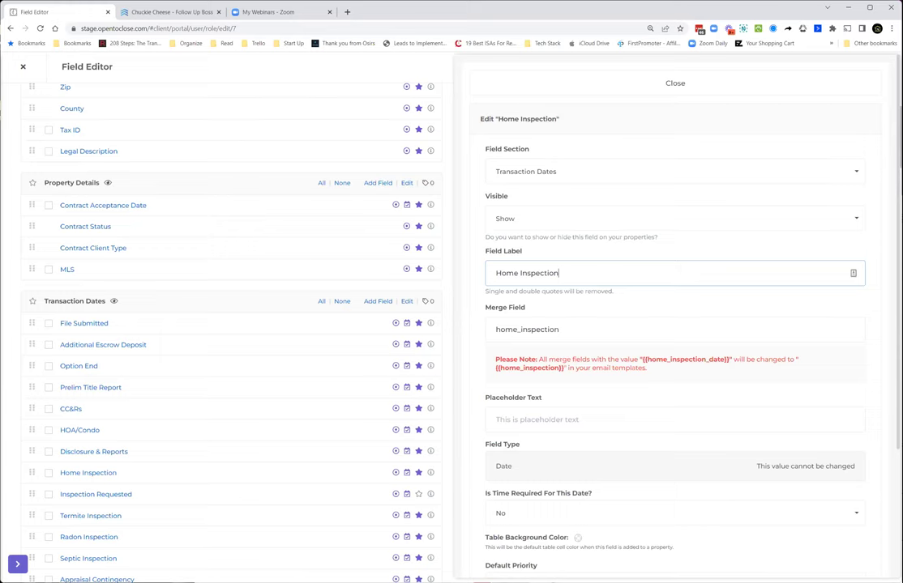
{"action": "left_click", "coordinate": [625, 88]}
Close the Field Editor and preview an Accepted Offer email in the Beverly Hills property record.
{"action": "scroll", "coordinate": [256, 173], "scroll_direction": "up", "scroll_amount": 3}
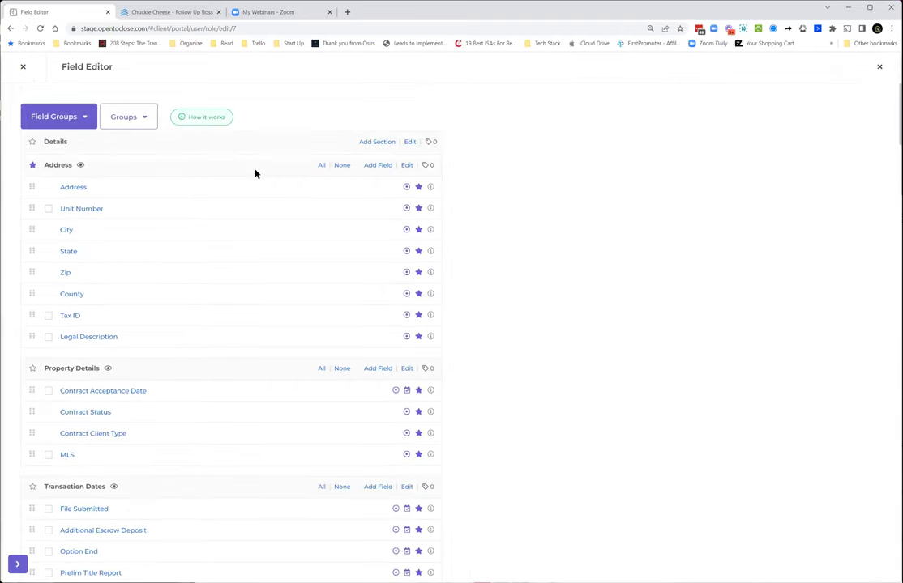
{"action": "left_click", "coordinate": [23, 68]}
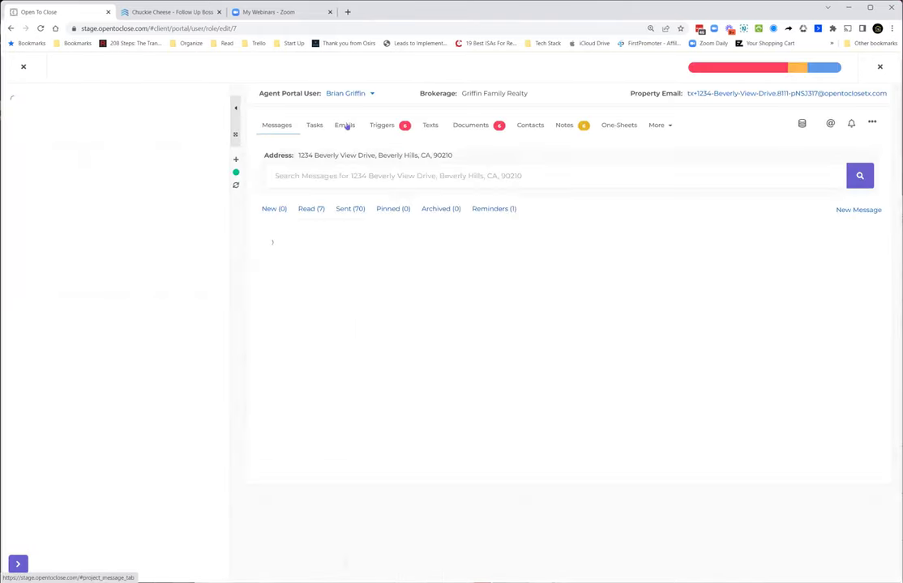
{"action": "left_click", "coordinate": [345, 126]}
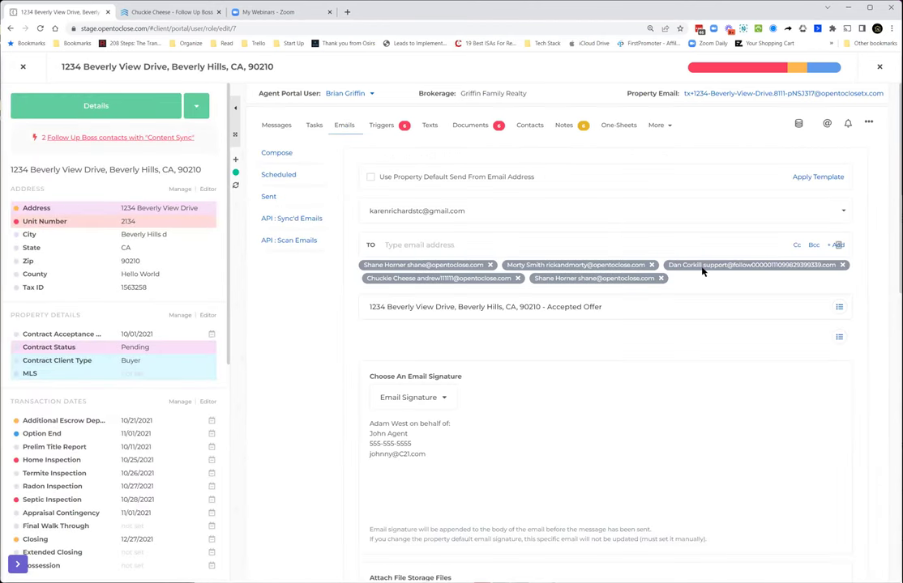
{"action": "left_click", "coordinate": [867, 124]}
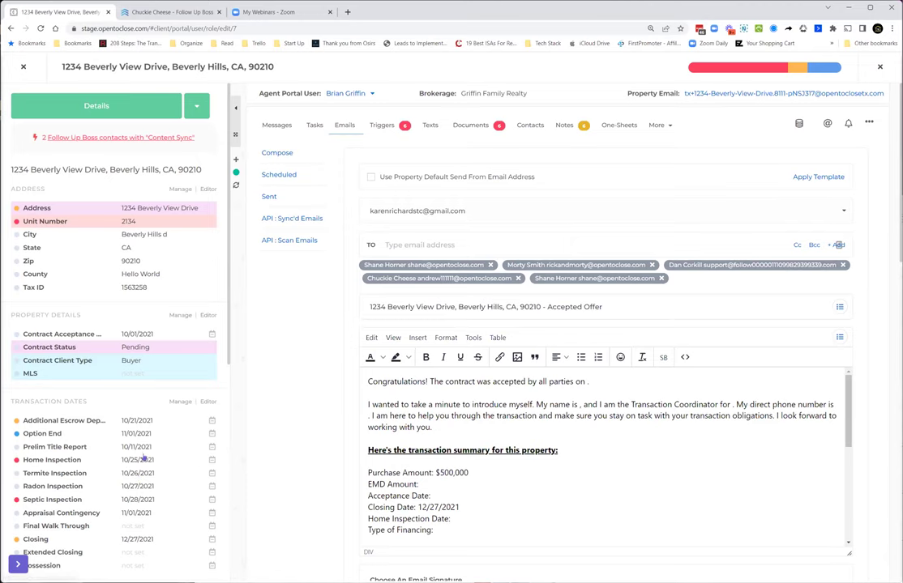
View the property's documents and examine the Buyer Information smart block in the Contact Loops category.
{"action": "left_click", "coordinate": [483, 125]}
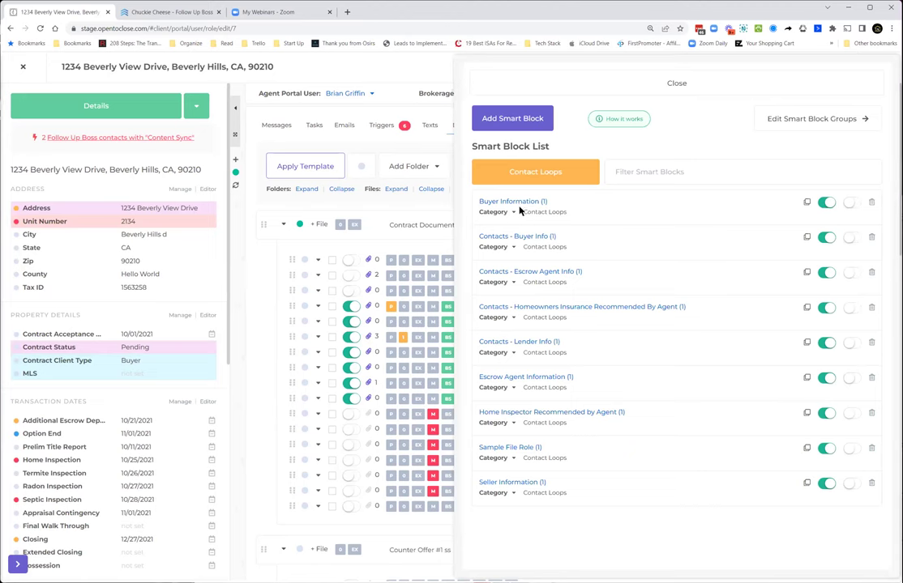
{"action": "left_click", "coordinate": [516, 202]}
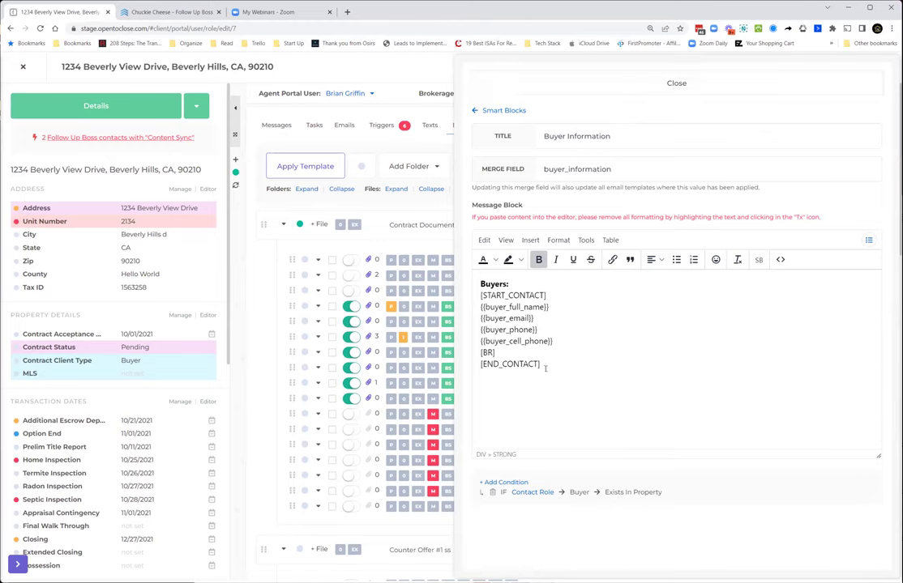
{"action": "left_click", "coordinate": [615, 82]}
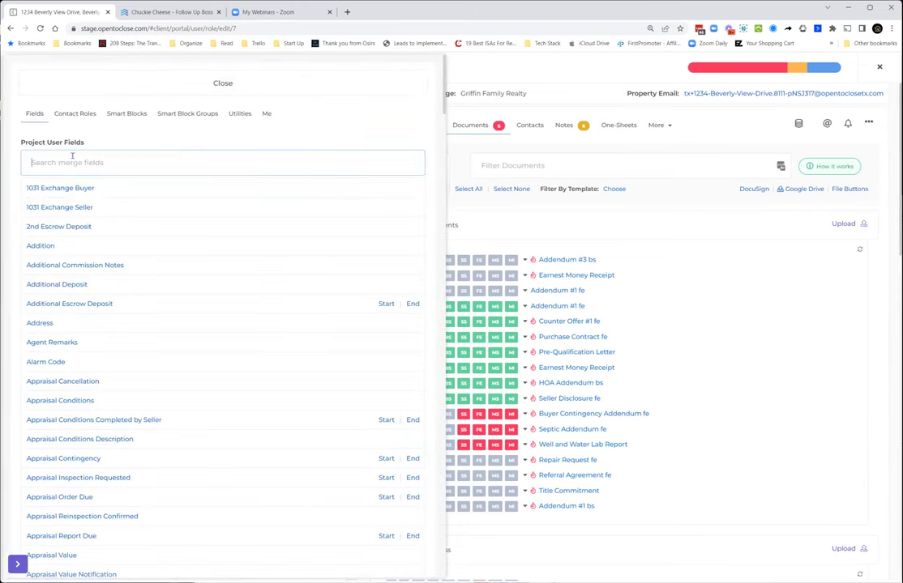
Search the project user merge fields for "addres" and for "contract".
{"action": "type", "text": "addres"}
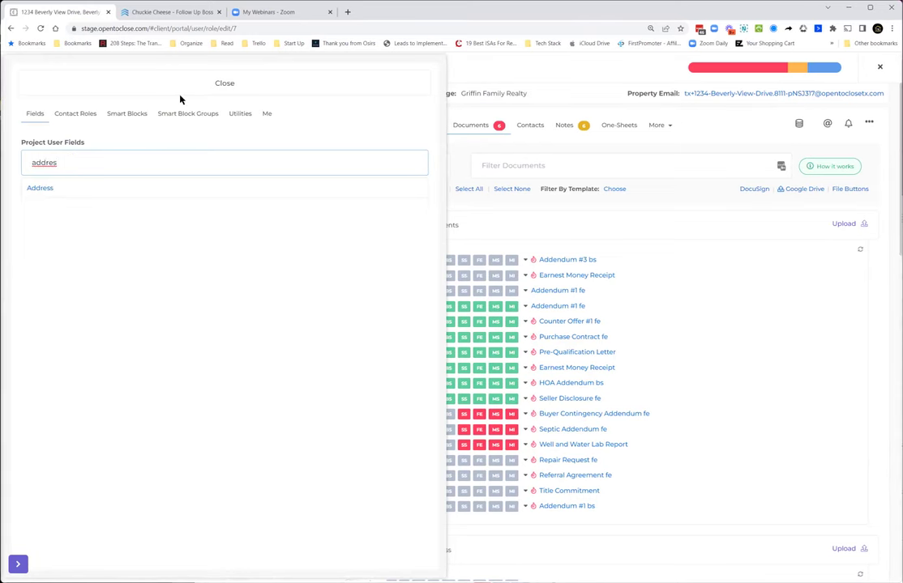
{"action": "left_click", "coordinate": [213, 83]}
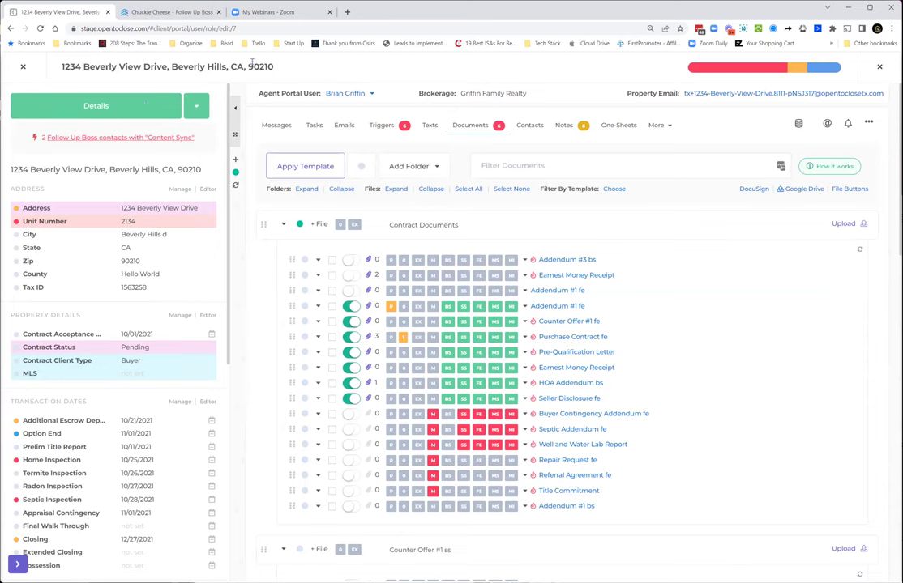
{"action": "left_click", "coordinate": [235, 108]}
{"action": "left_click", "coordinate": [140, 160]}
{"action": "type", "text": "contract"}
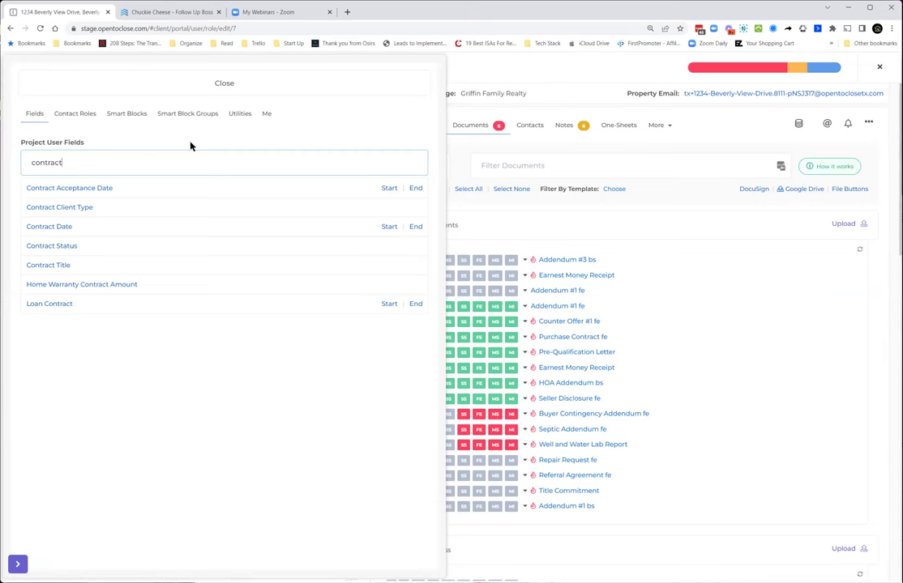
Close the merge field list, open the Beverly Hills property's Contract Title for editing, and close the record without changing it.
{"action": "left_click", "coordinate": [154, 83]}
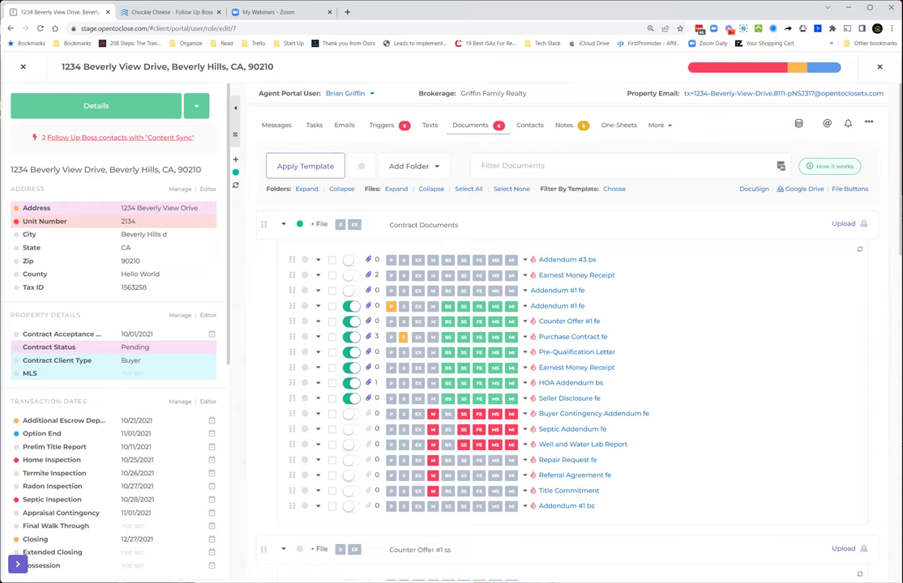
{"action": "left_click", "coordinate": [115, 172]}
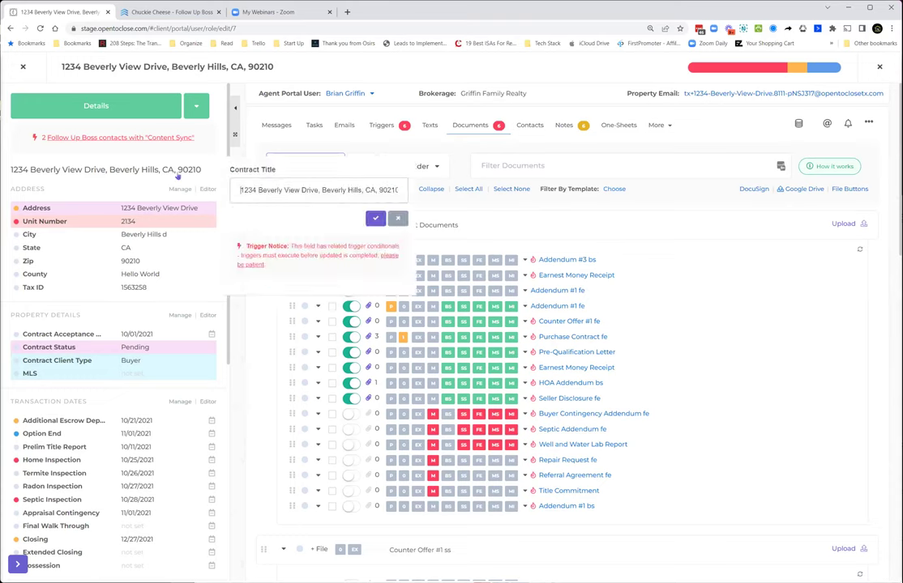
{"action": "left_click", "coordinate": [356, 189]}
{"action": "left_click", "coordinate": [455, 210]}
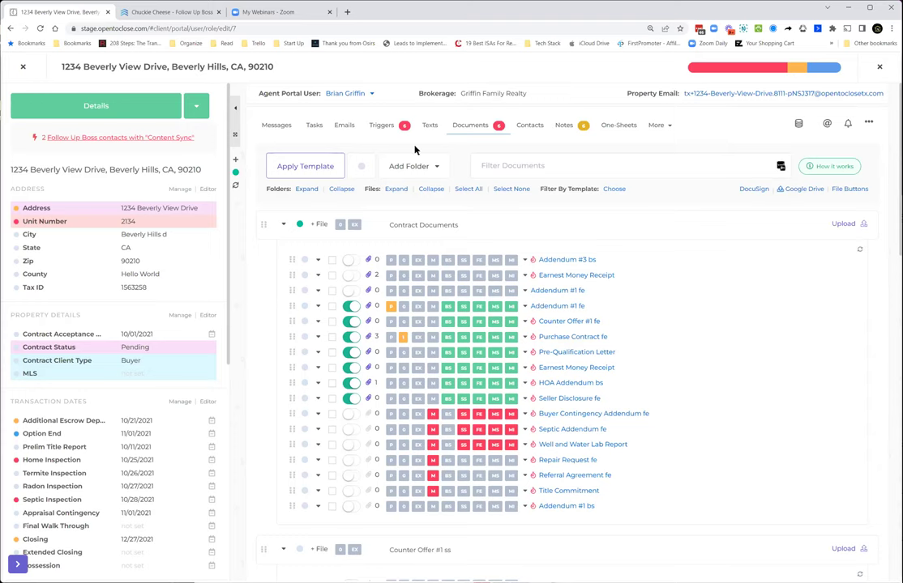
{"action": "left_click", "coordinate": [22, 67]}
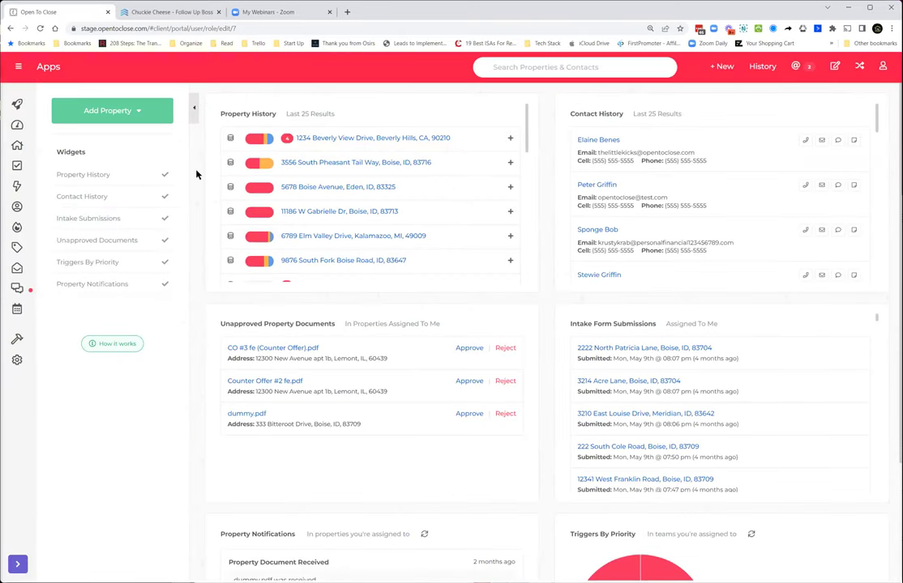
Start a new property and choose a suggested Goodyear, AZ street address starting with 1234 as its contract title.
{"action": "left_click", "coordinate": [113, 111]}
{"action": "left_click", "coordinate": [101, 140]}
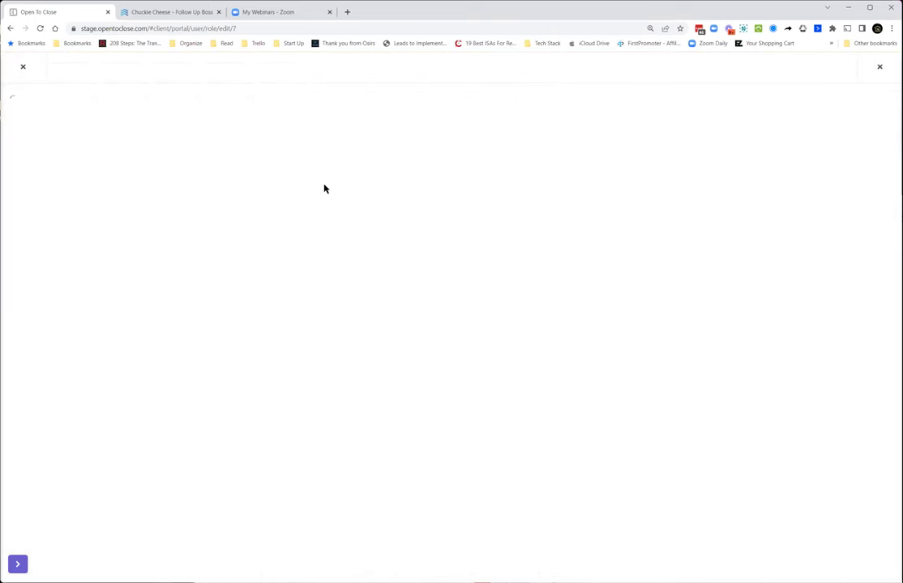
{"action": "left_click", "coordinate": [289, 145]}
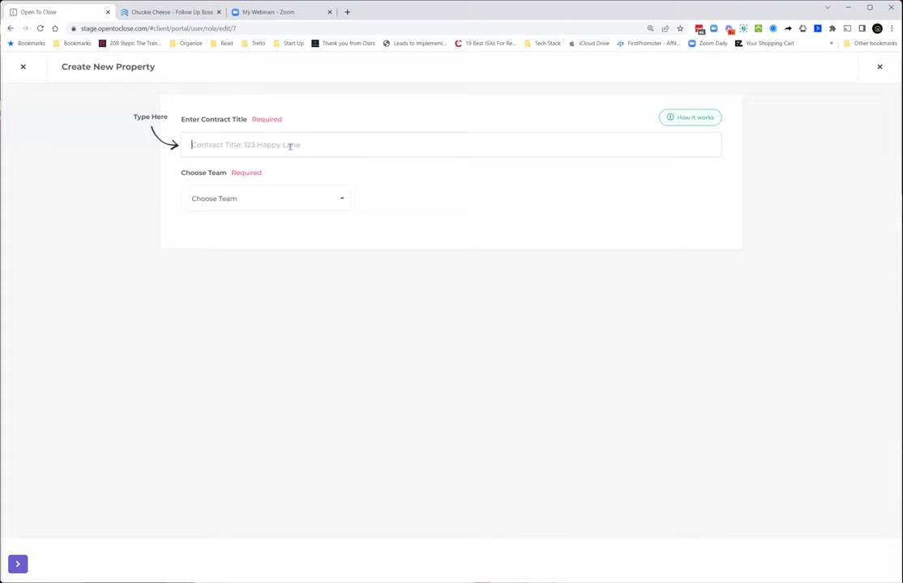
{"action": "type", "text": "1234"}
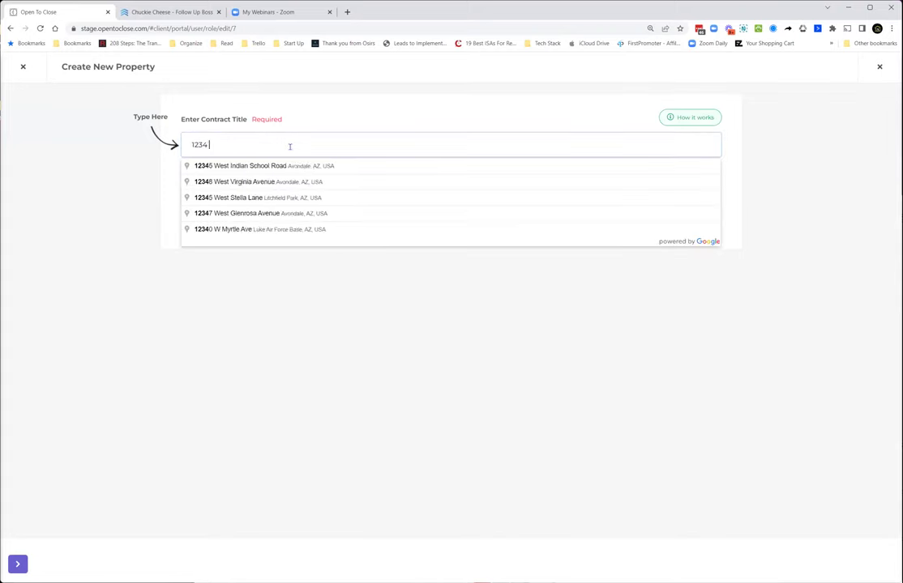
{"action": "left_click", "coordinate": [286, 168]}
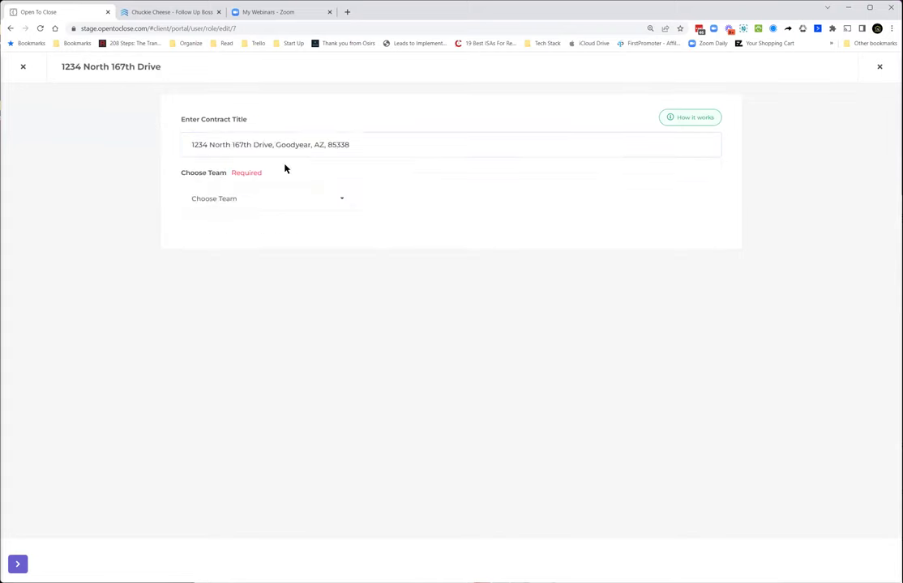
Assign the new property to the Buyer Transaction Team and its first listed team user, leaving the agent portal user unassigned.
{"action": "left_click", "coordinate": [256, 207]}
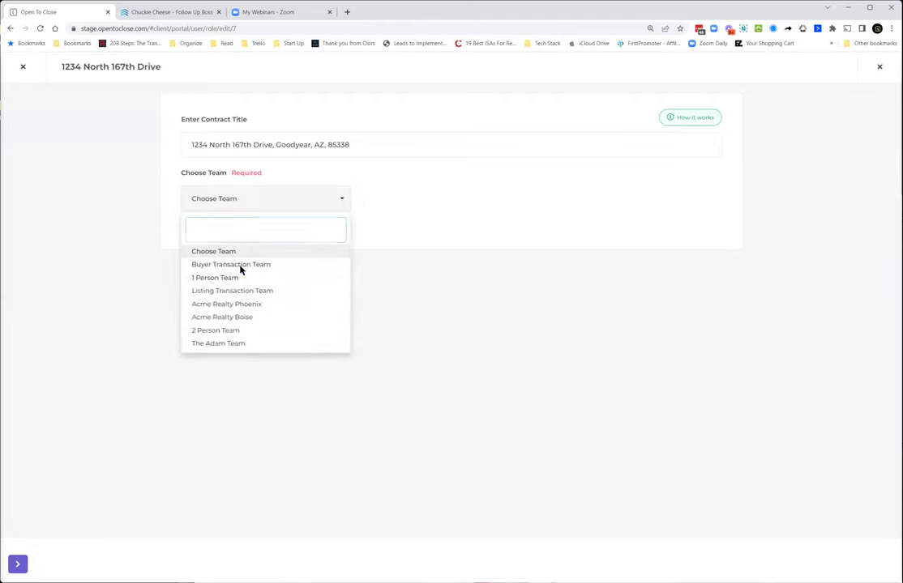
{"action": "left_click", "coordinate": [242, 266]}
{"action": "left_click", "coordinate": [414, 206]}
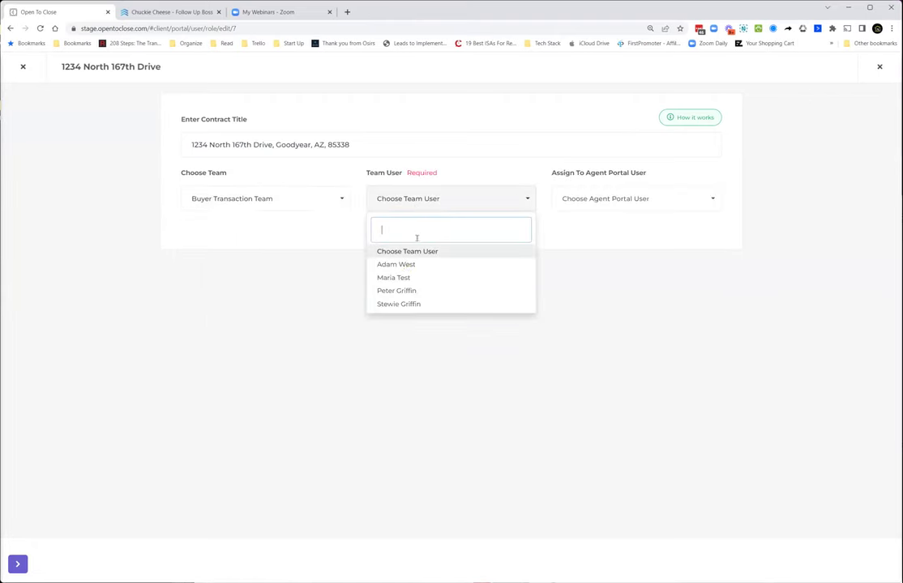
{"action": "left_click", "coordinate": [486, 264]}
{"action": "left_click", "coordinate": [621, 205]}
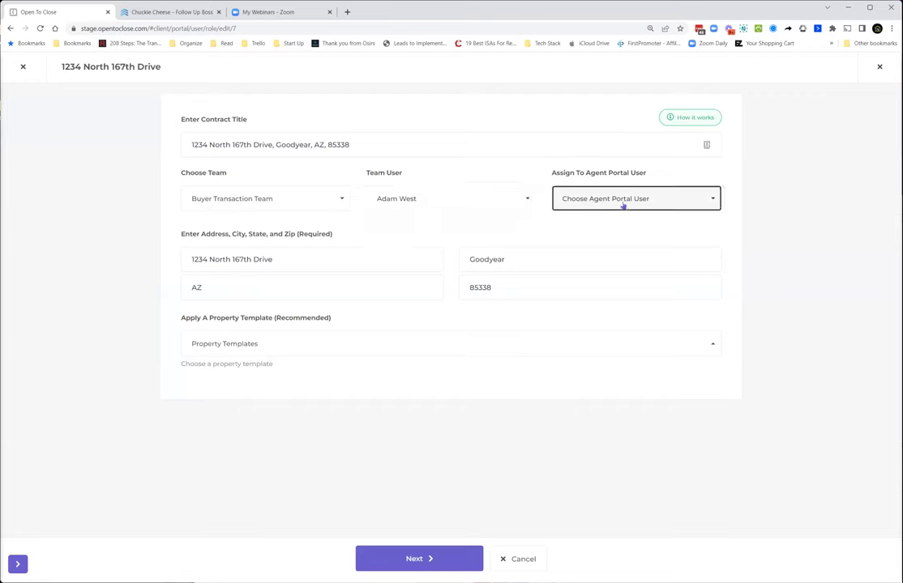
{"action": "left_click", "coordinate": [492, 230]}
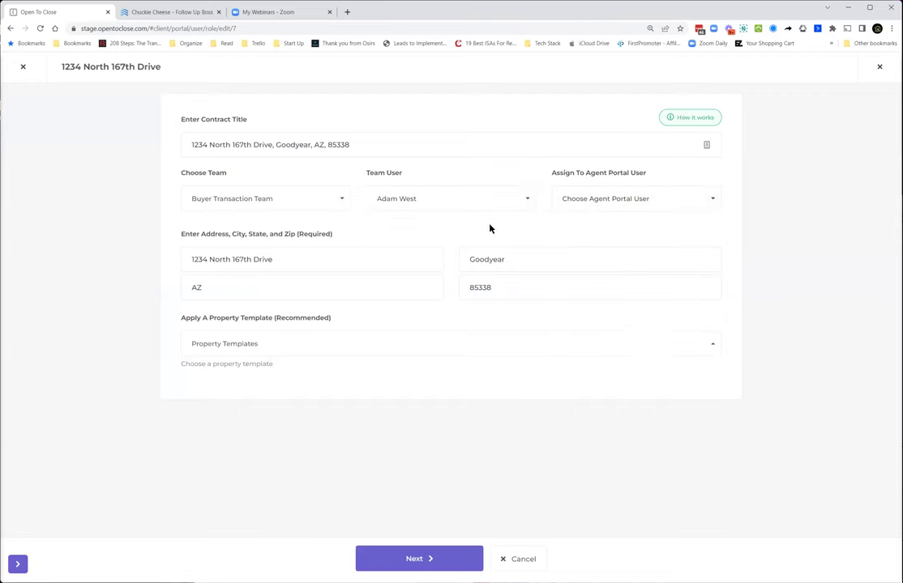
Apply the Buyer Mass property template, review the templates it includes, and continue to the property's details.
{"action": "left_click", "coordinate": [276, 346]}
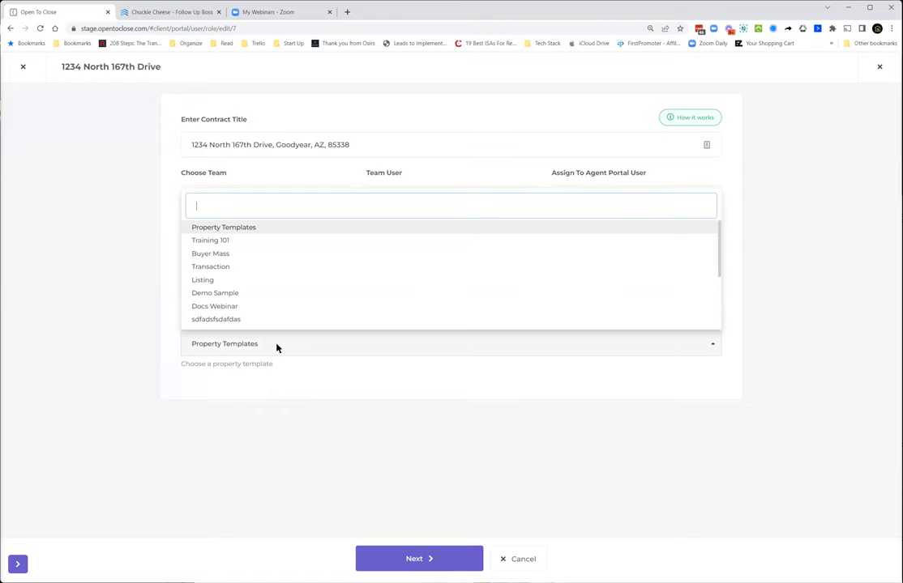
{"action": "left_click", "coordinate": [224, 253]}
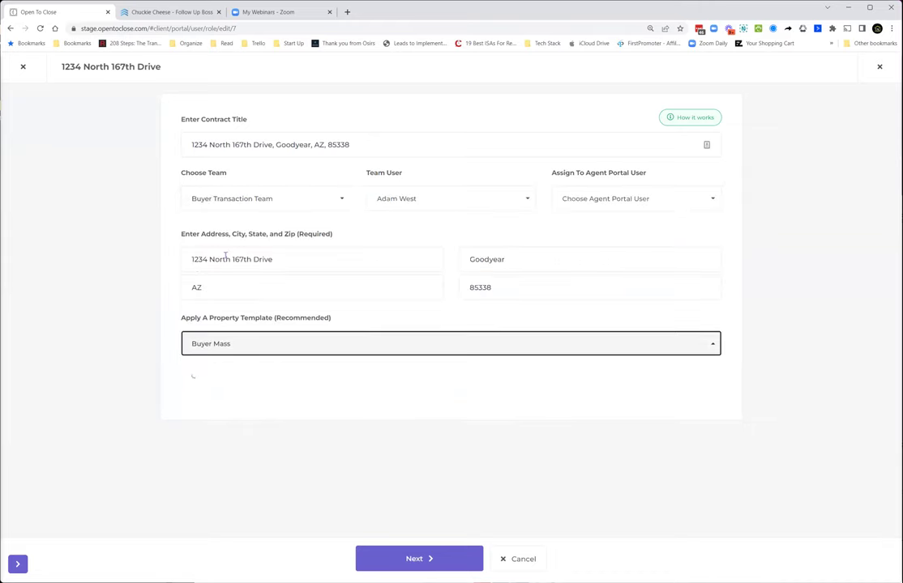
{"action": "scroll", "coordinate": [276, 373], "scroll_direction": "down", "scroll_amount": 1}
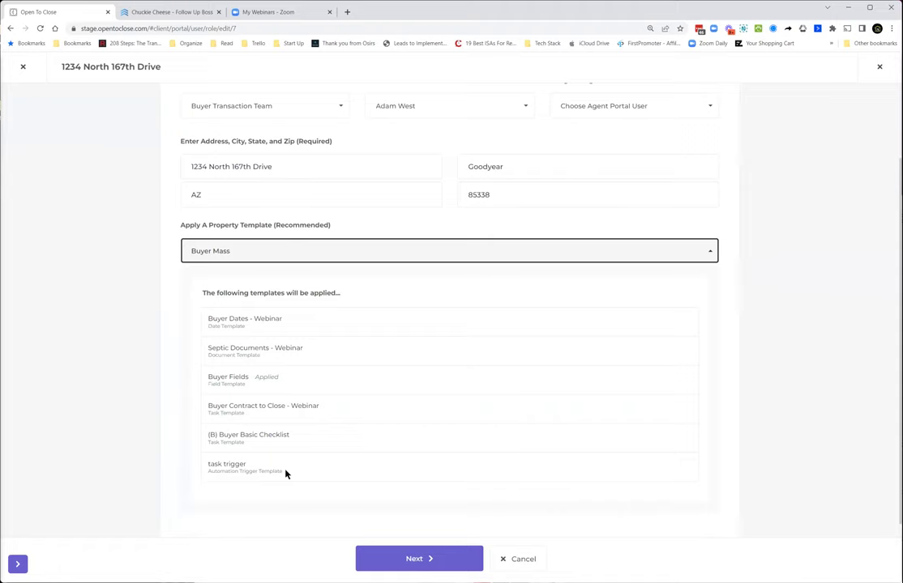
{"action": "left_click", "coordinate": [427, 558]}
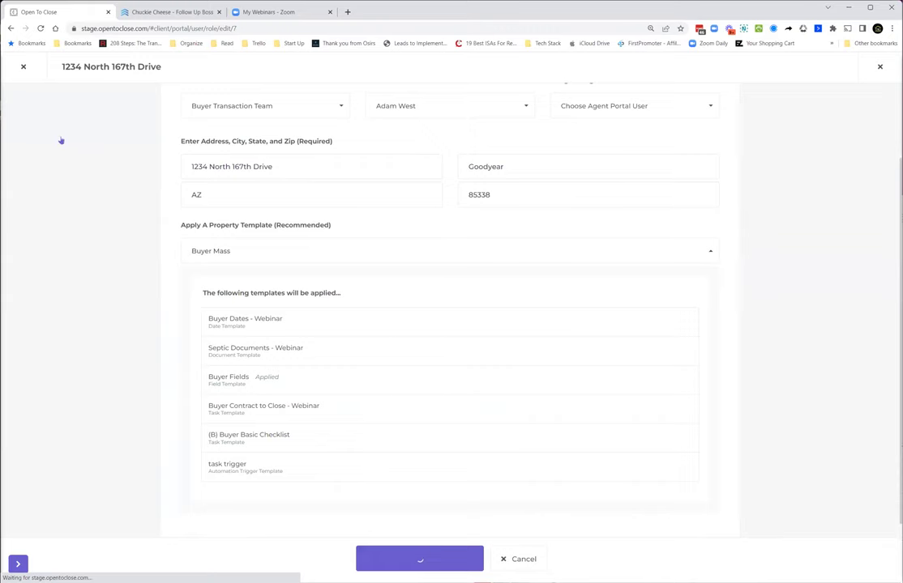
View the Contacts and Documents sections of the new property and close it without creating it.
{"action": "left_click", "coordinate": [55, 186]}
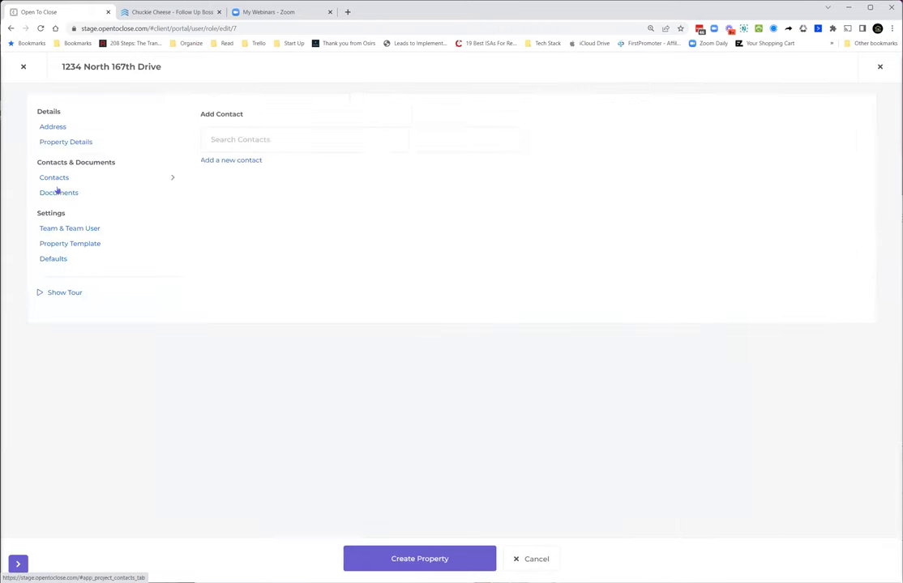
{"action": "left_click", "coordinate": [58, 192]}
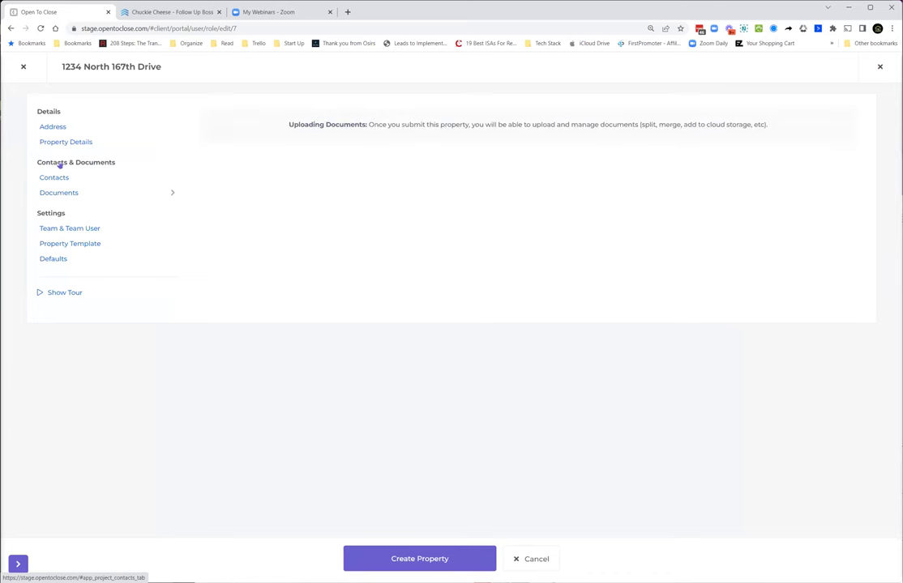
{"action": "left_click", "coordinate": [22, 66]}
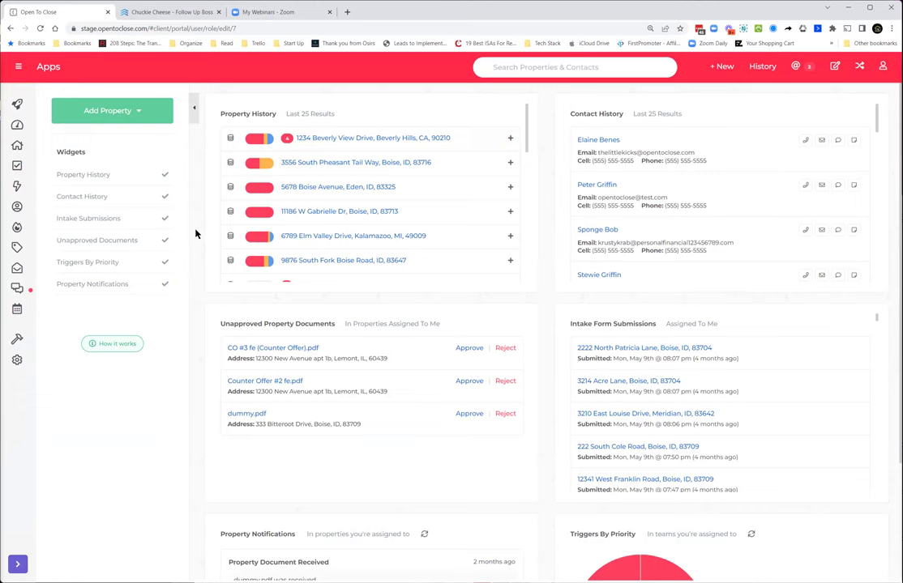
Look at the options for adding a property, and view the Webinar Demo Intro Email Template in the Template Editor.
{"action": "left_click", "coordinate": [139, 114]}
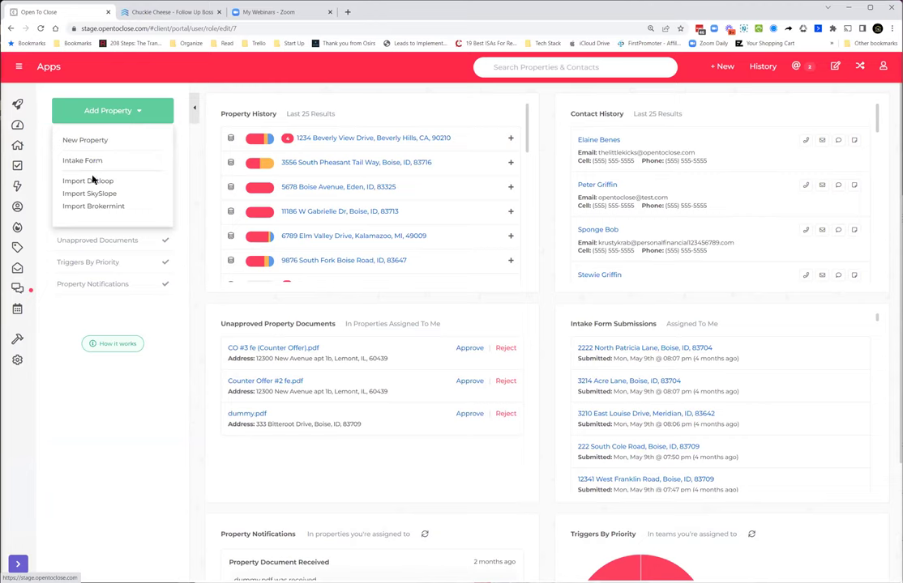
{"action": "left_click", "coordinate": [17, 340]}
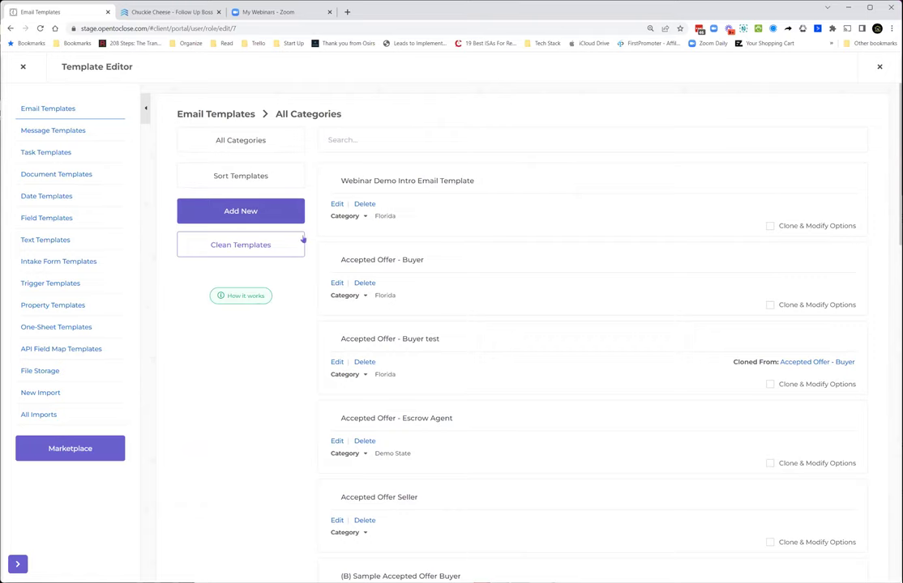
{"action": "left_click", "coordinate": [335, 204]}
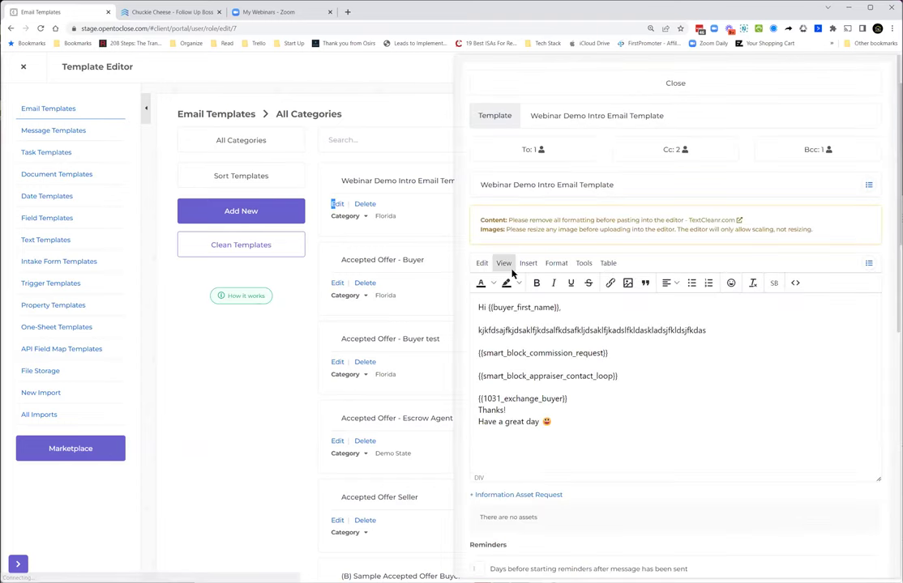
{"action": "left_click", "coordinate": [549, 83]}
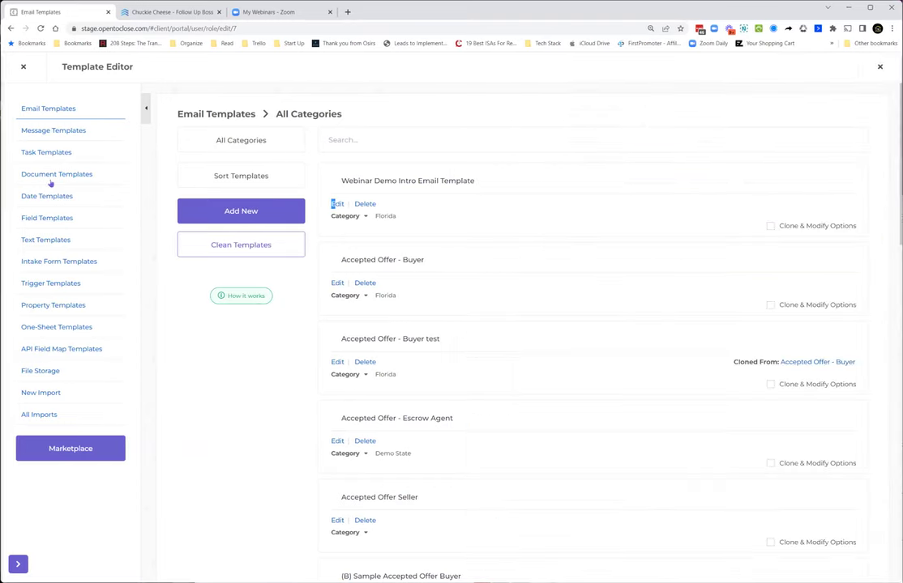
Open the form triggers of the Buyer Intake Form template in the Demo category and expand the options of all triggers.
{"action": "left_click", "coordinate": [61, 261]}
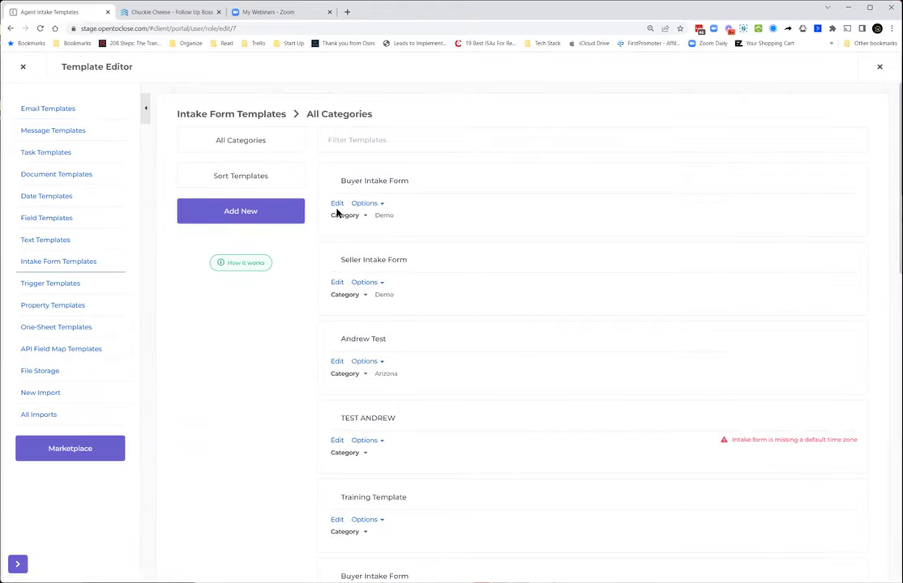
{"action": "left_click", "coordinate": [334, 205]}
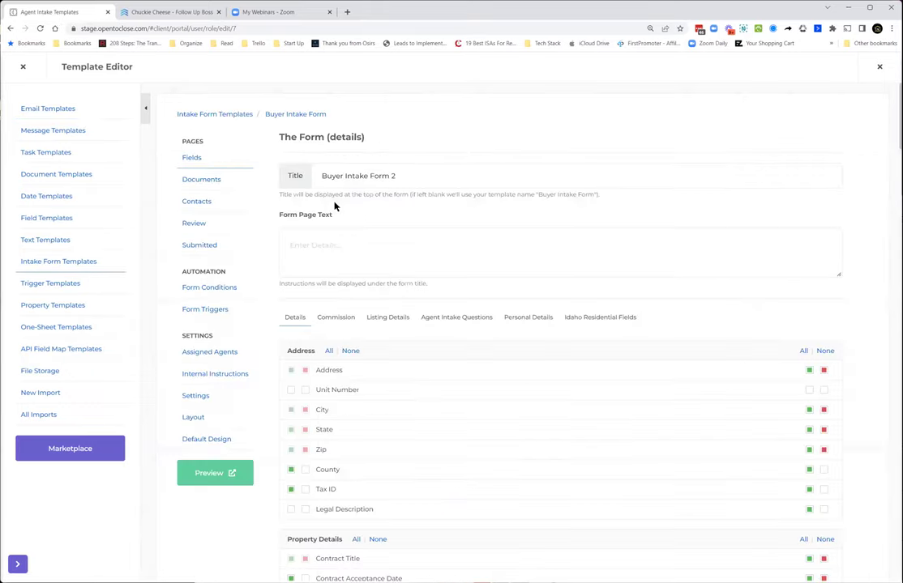
{"action": "left_click", "coordinate": [216, 316]}
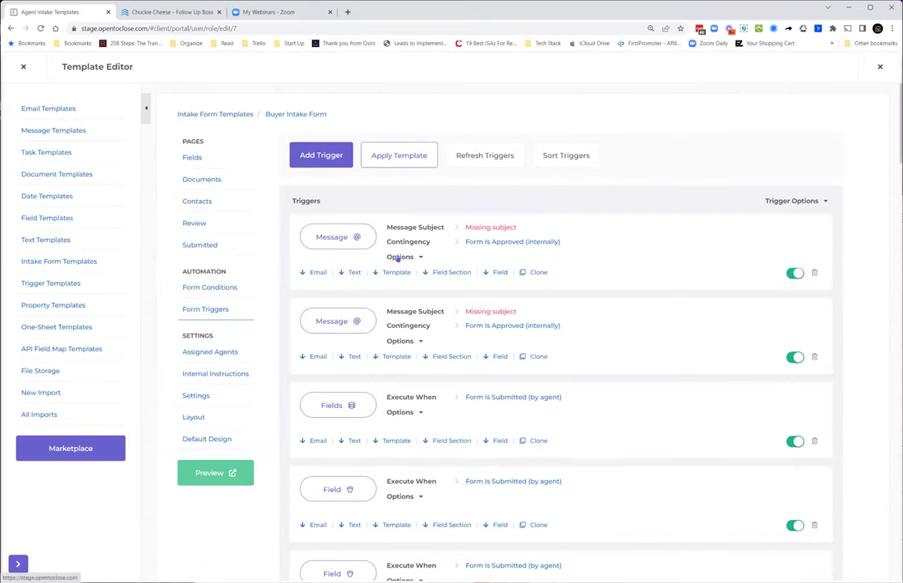
{"action": "left_click", "coordinate": [403, 257]}
{"action": "left_click", "coordinate": [793, 202]}
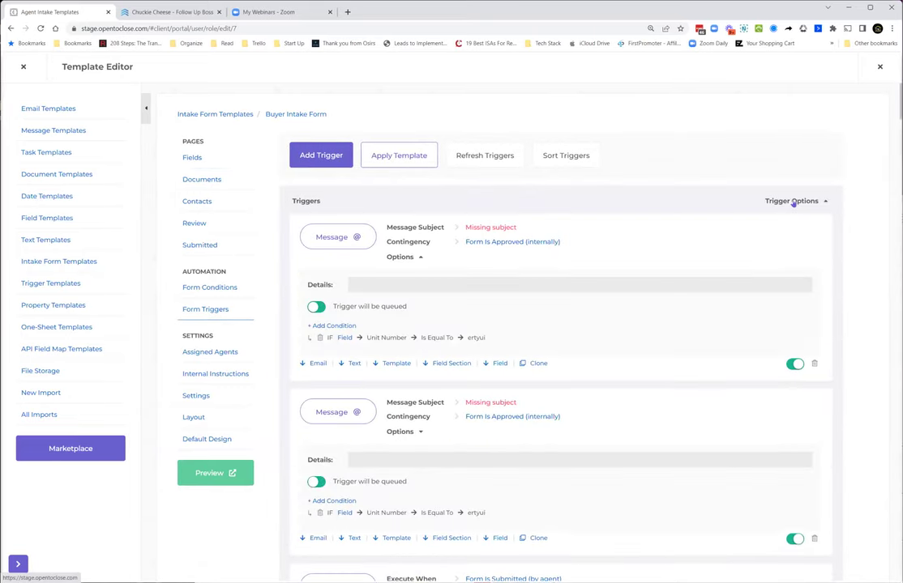
Examine the fields of the Septic System trigger and the field sections of the Lender contact role trigger.
{"action": "scroll", "coordinate": [492, 302], "scroll_direction": "down", "scroll_amount": 3}
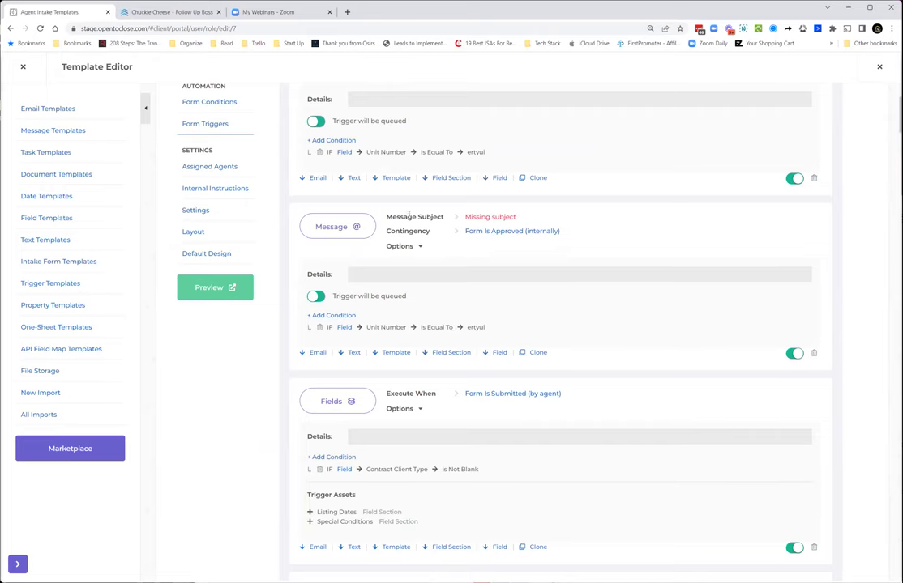
{"action": "scroll", "coordinate": [417, 275], "scroll_direction": "down", "scroll_amount": 2}
{"action": "scroll", "coordinate": [421, 285], "scroll_direction": "down", "scroll_amount": 1}
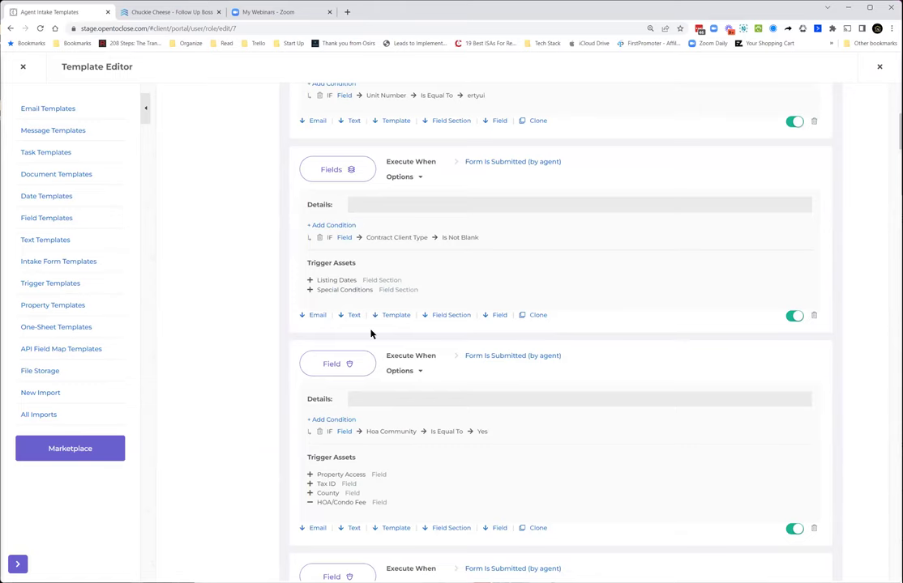
{"action": "scroll", "coordinate": [371, 333], "scroll_direction": "down", "scroll_amount": 1}
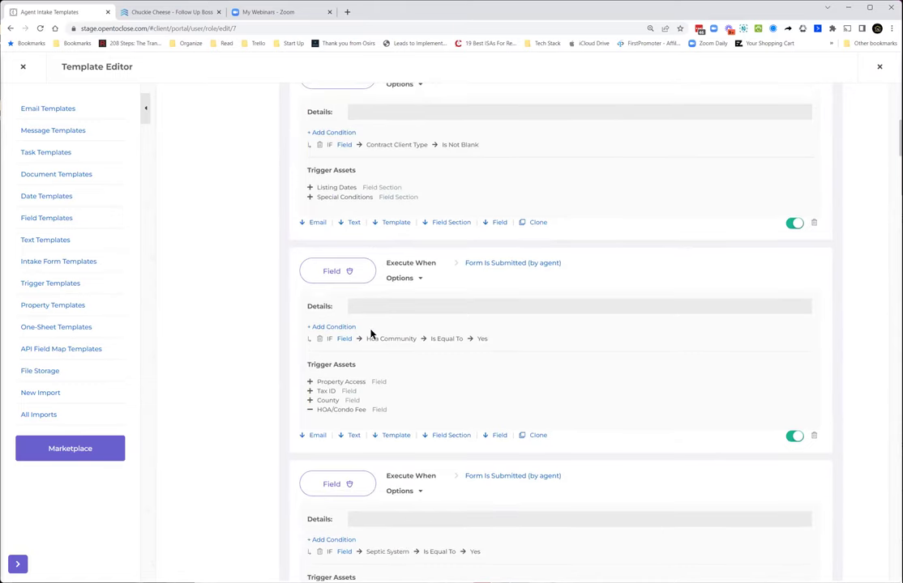
{"action": "scroll", "coordinate": [371, 334], "scroll_direction": "down", "scroll_amount": 3}
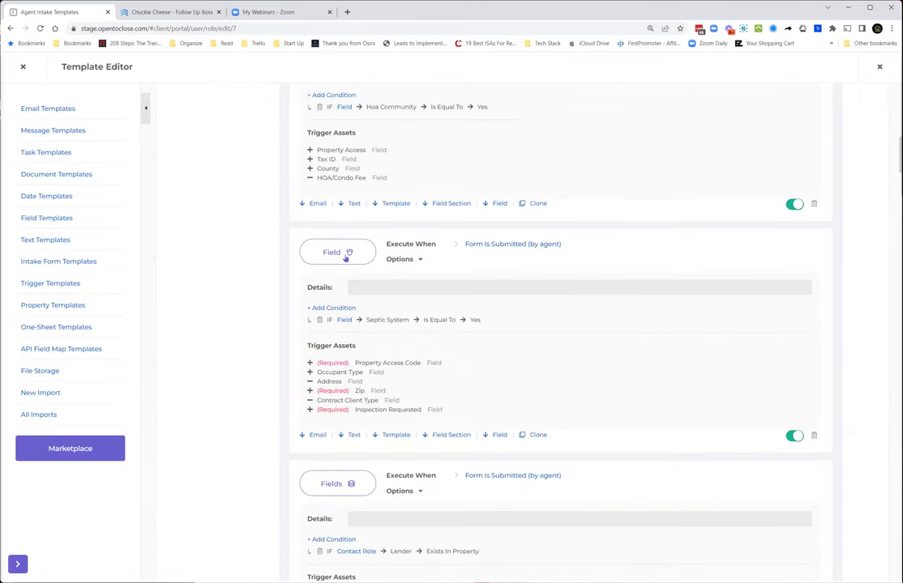
{"action": "left_click", "coordinate": [346, 253]}
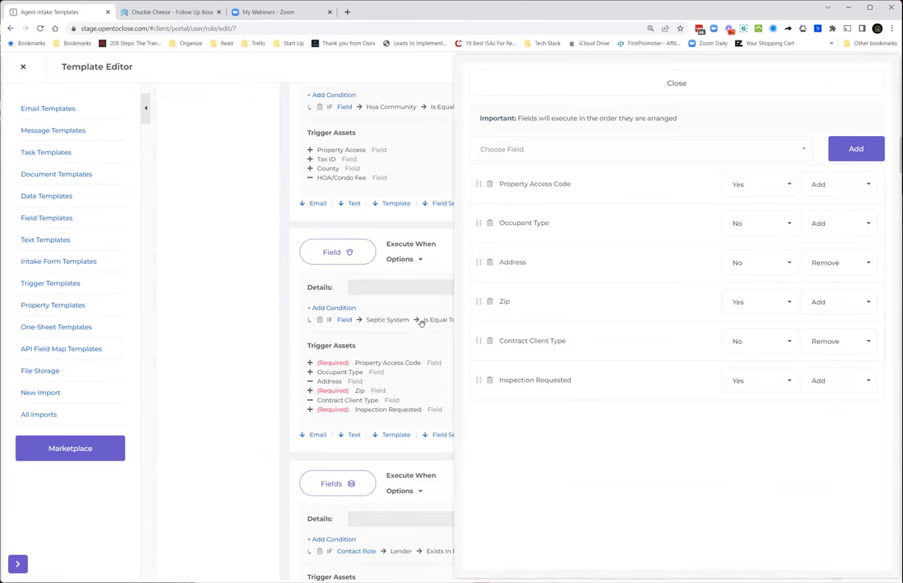
{"action": "left_click", "coordinate": [487, 81]}
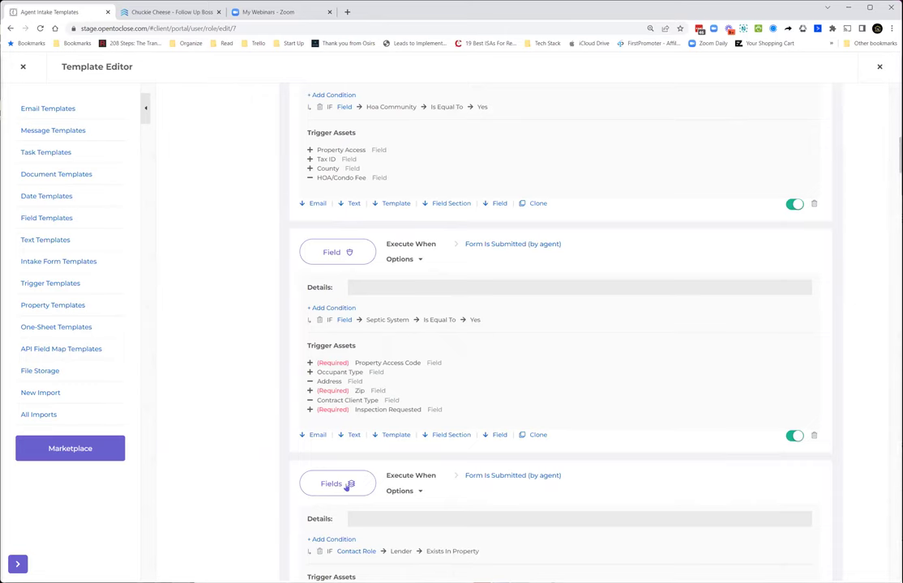
{"action": "left_click", "coordinate": [348, 485]}
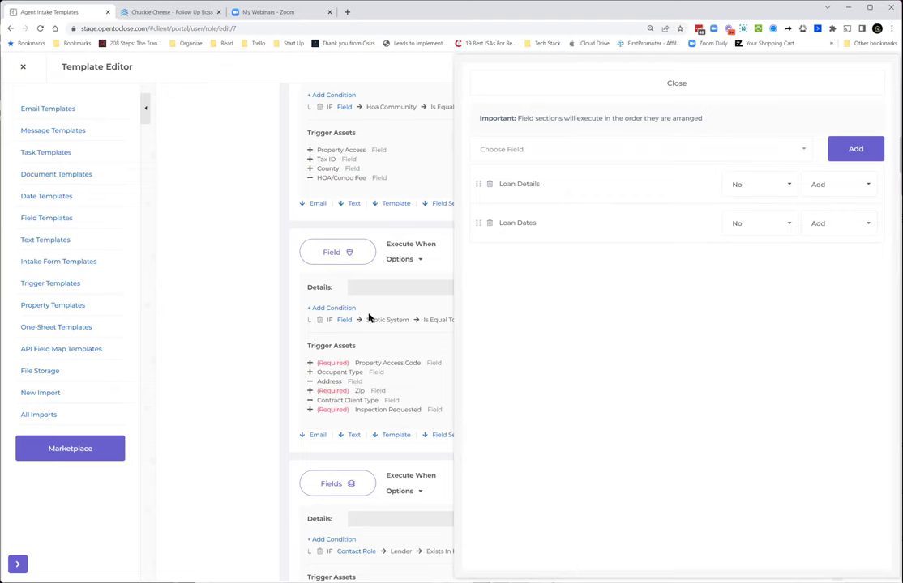
{"action": "left_click", "coordinate": [590, 84]}
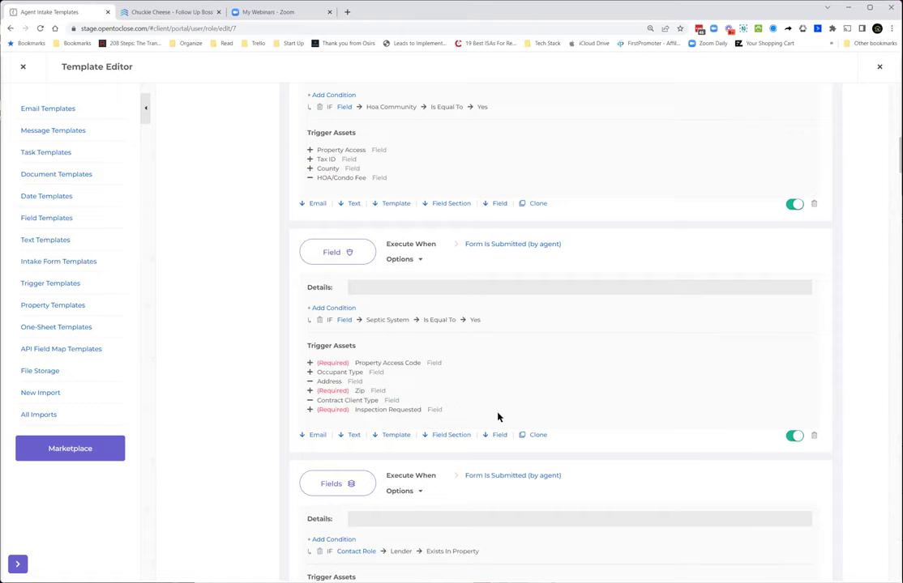
Open go.assistantly.com/opentoclose in a new browser tab and look through its service and pricing options.
{"action": "left_click", "coordinate": [347, 12]}
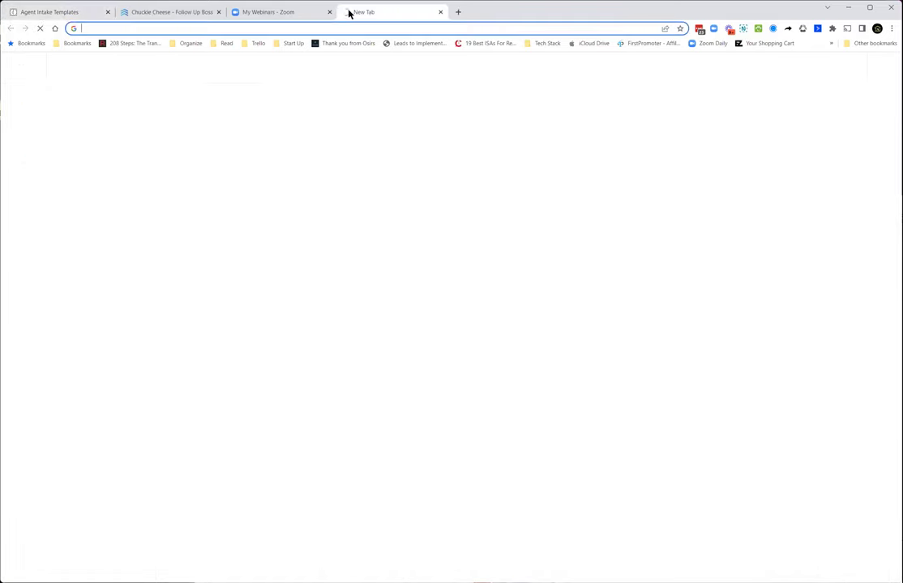
{"action": "type", "text": "go.assistantly.com/opentoclose"}
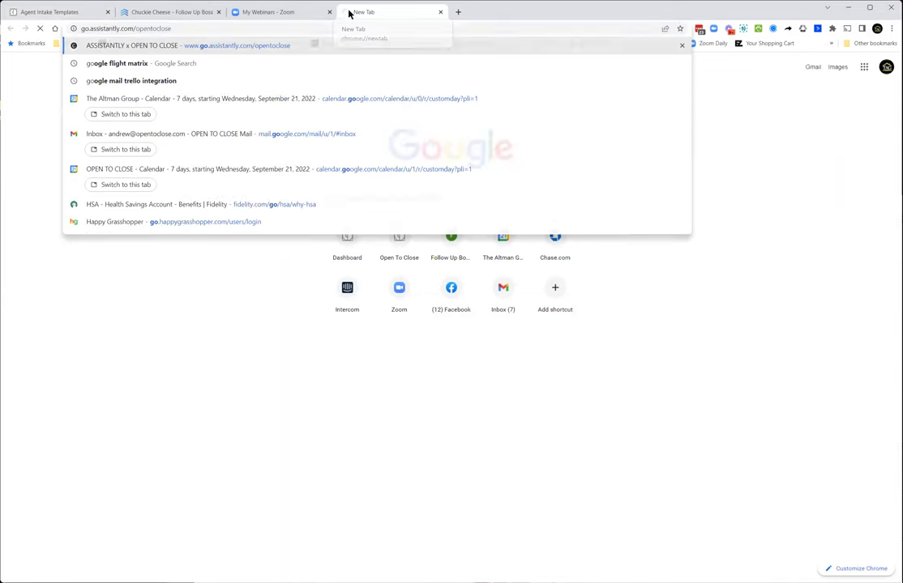
{"action": "key", "text": "Return"}
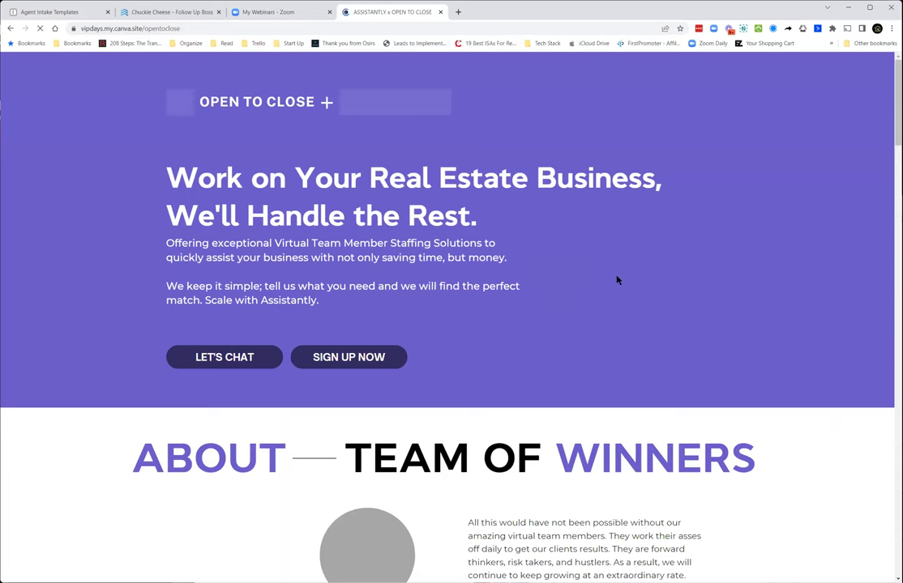
{"action": "scroll", "coordinate": [615, 280], "scroll_direction": "down", "scroll_amount": 6}
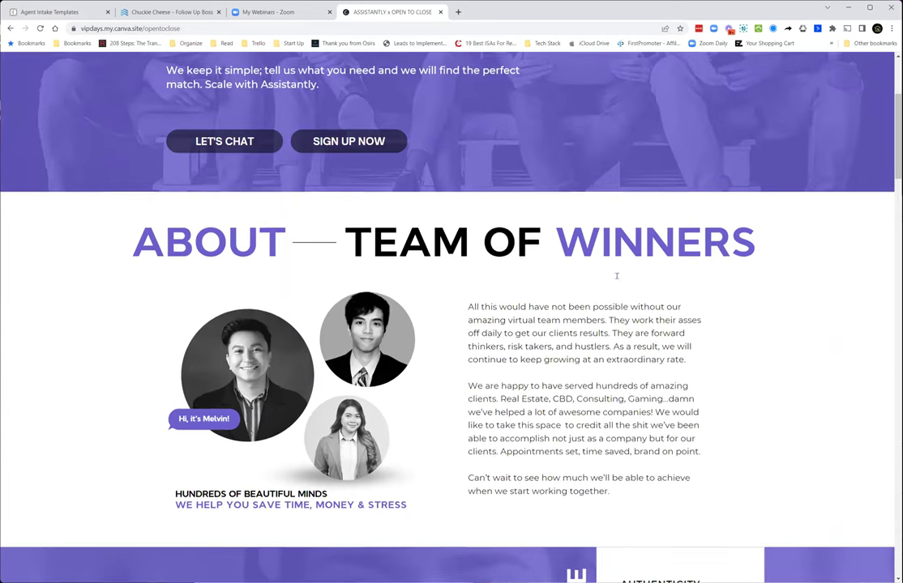
{"action": "scroll", "coordinate": [615, 280], "scroll_direction": "down", "scroll_amount": 15}
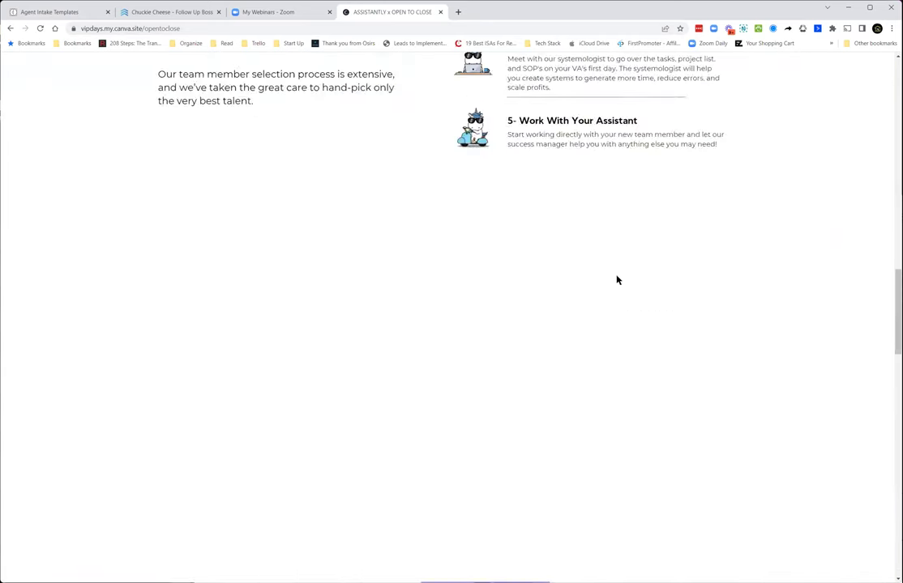
{"action": "scroll", "coordinate": [594, 242], "scroll_direction": "up", "scroll_amount": 2}
{"action": "scroll", "coordinate": [595, 242], "scroll_direction": "up", "scroll_amount": 1}
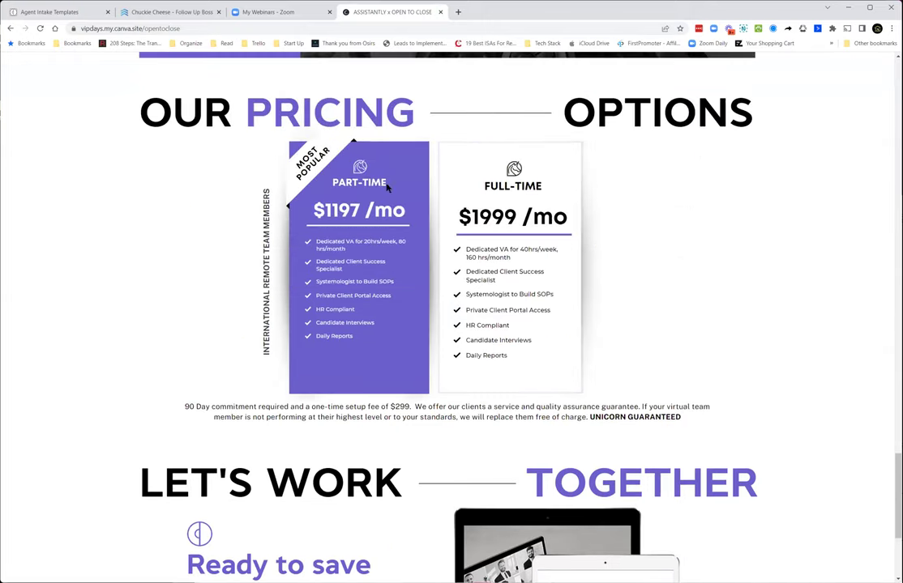
{"action": "scroll", "coordinate": [357, 282], "scroll_direction": "up", "scroll_amount": 15}
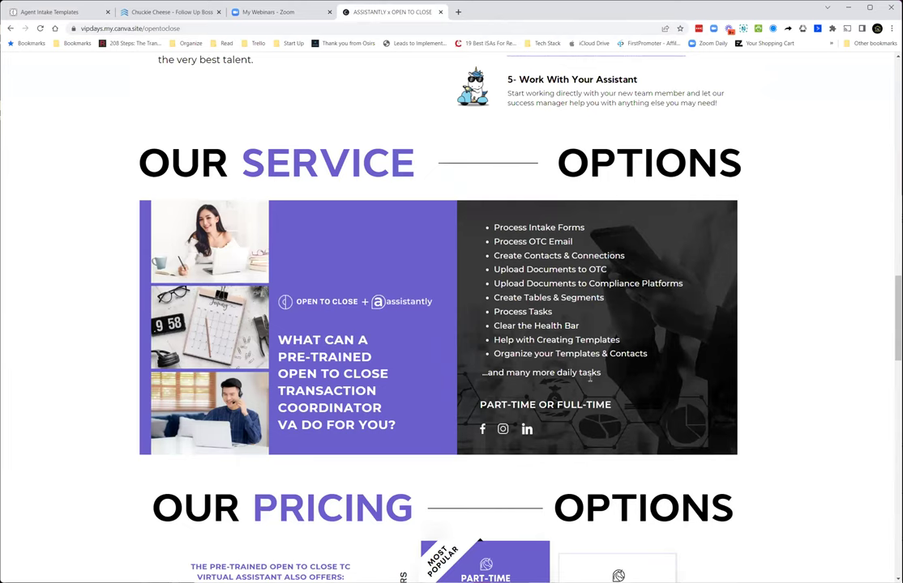
{"action": "scroll", "coordinate": [579, 343], "scroll_direction": "up", "scroll_amount": 20}
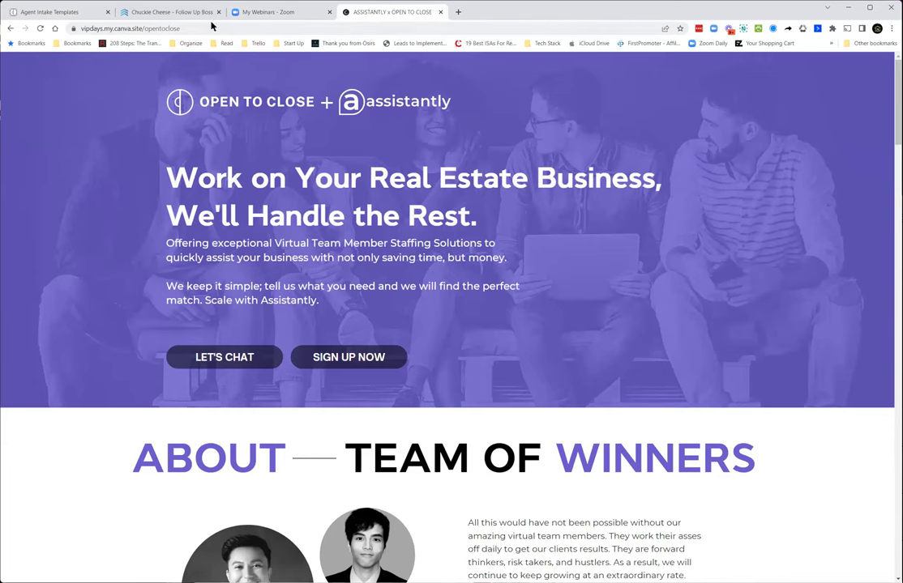
Return to Open To Close and open the Contract Client Type field in the Field Editor.
{"action": "left_click", "coordinate": [87, 13]}
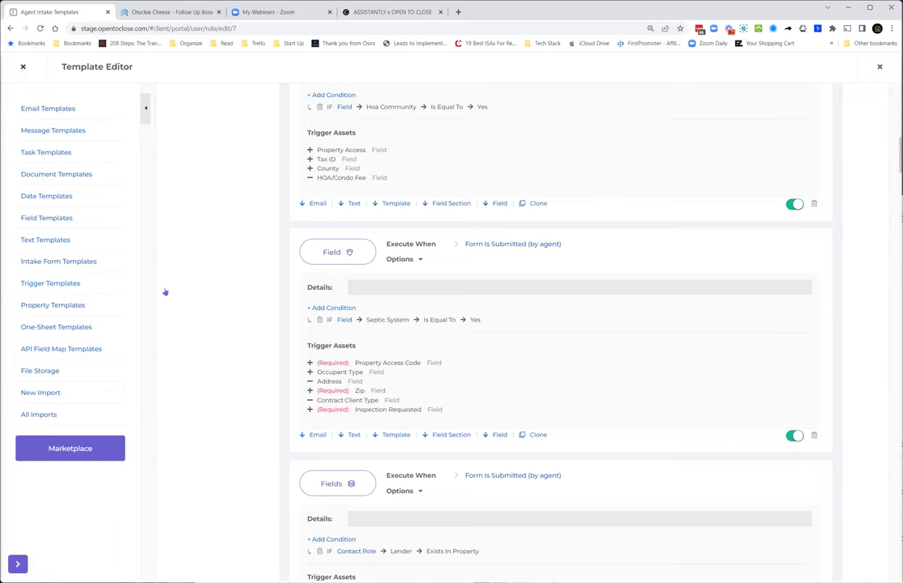
{"action": "left_click", "coordinate": [36, 345]}
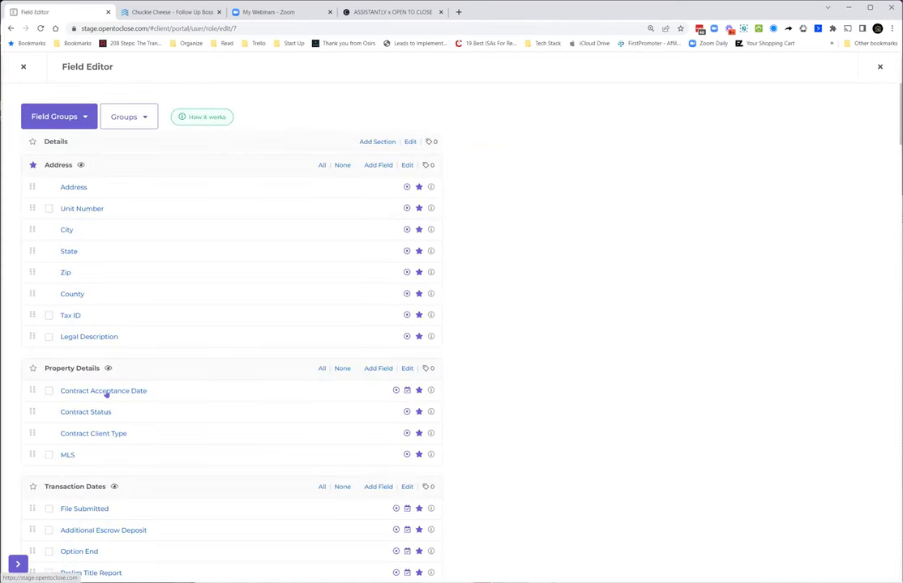
{"action": "left_click", "coordinate": [95, 433]}
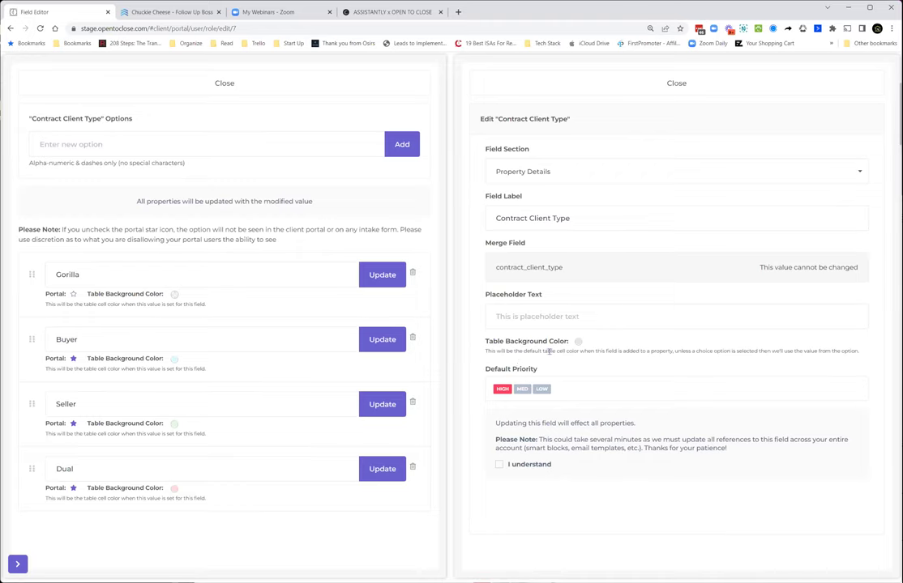
{"action": "left_click_drag", "start_coordinate": [548, 352], "coordinate": [634, 352]}
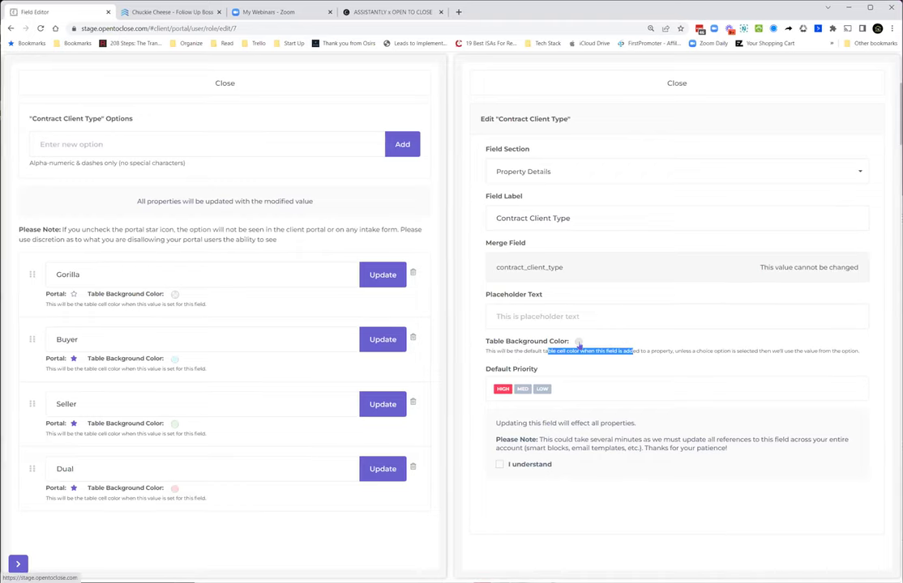
Set the Gorilla option's table background color to light purple and close the Contract Client Type field.
{"action": "left_click", "coordinate": [175, 294]}
{"action": "left_click", "coordinate": [192, 318]}
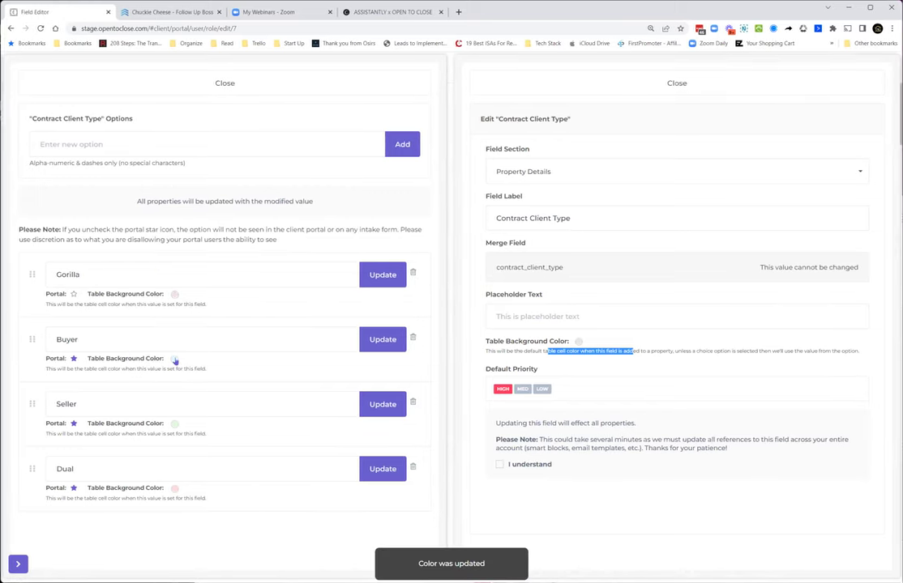
{"action": "left_click", "coordinate": [264, 84]}
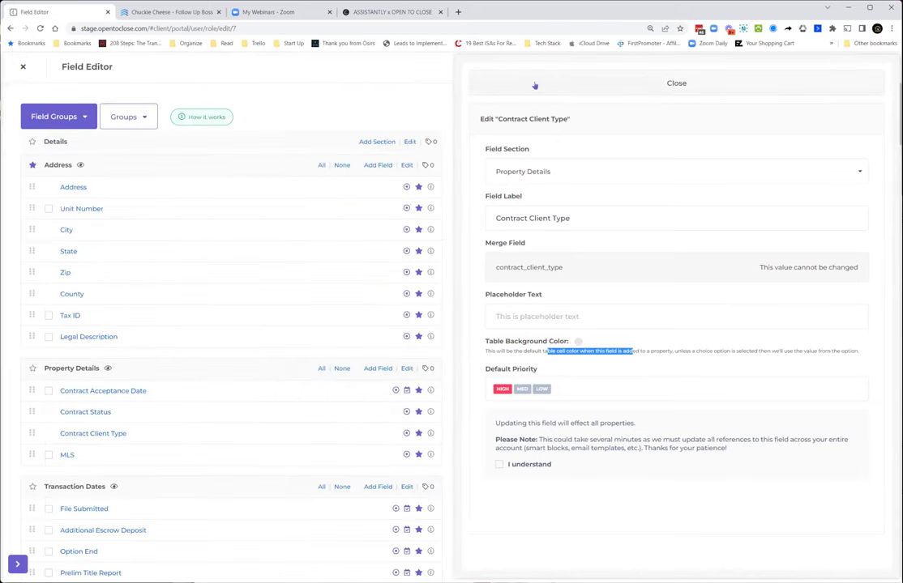
{"action": "left_click", "coordinate": [466, 77]}
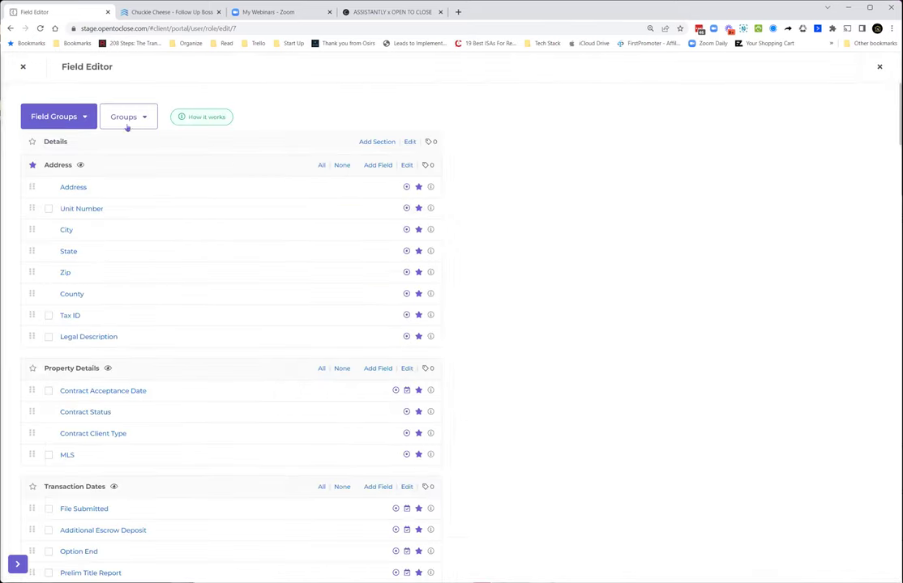
Leave the Field Editor for the Properties table and view the color options of the first property's Contract Client Type cell.
{"action": "left_click", "coordinate": [23, 69]}
{"action": "left_click", "coordinate": [17, 125]}
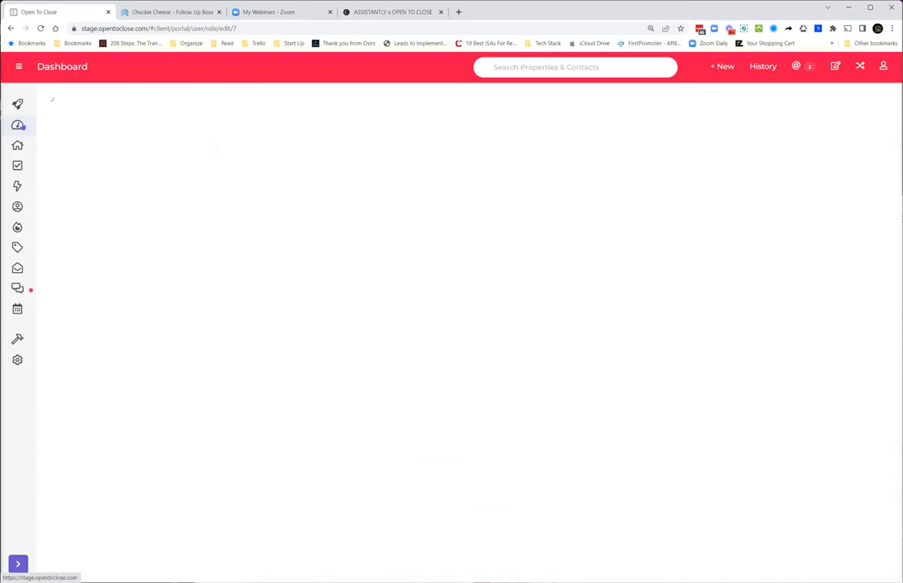
{"action": "left_click", "coordinate": [17, 145]}
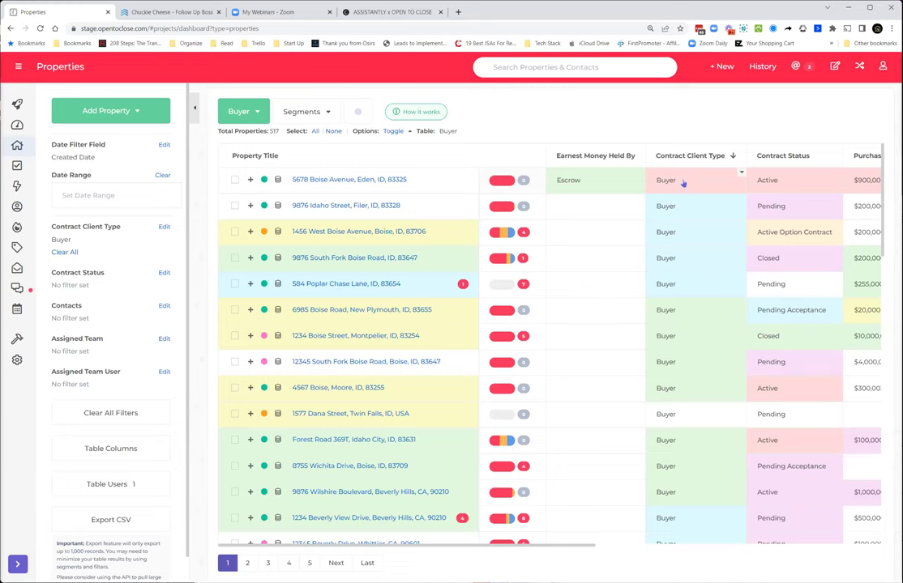
{"action": "left_click", "coordinate": [742, 173]}
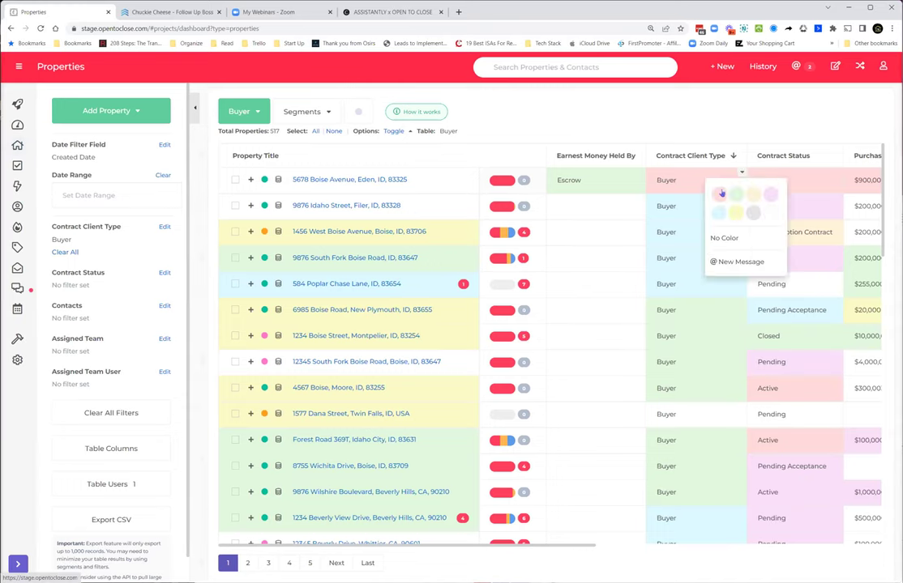
{"action": "left_click", "coordinate": [742, 172]}
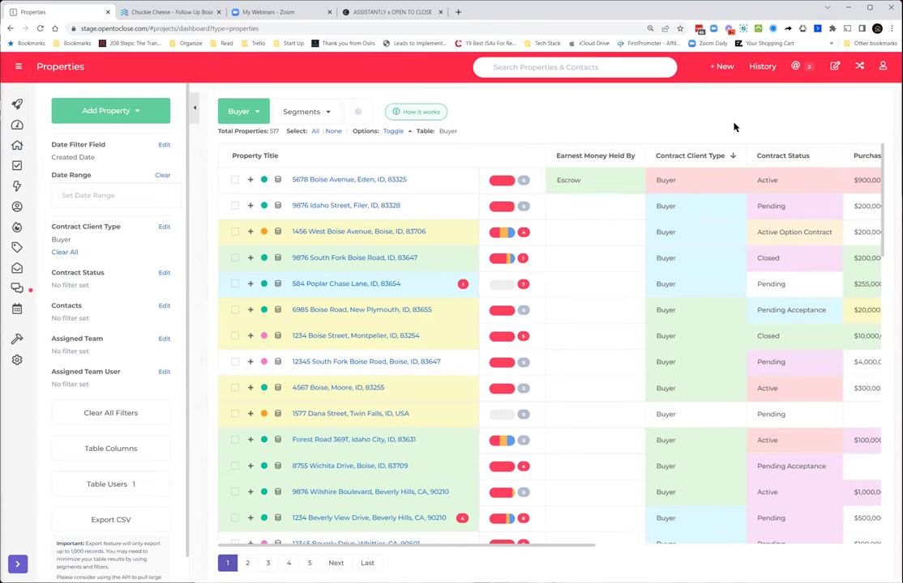
Change the first property's Contract Client Type to Gorilla and save it.
{"action": "left_click", "coordinate": [677, 186]}
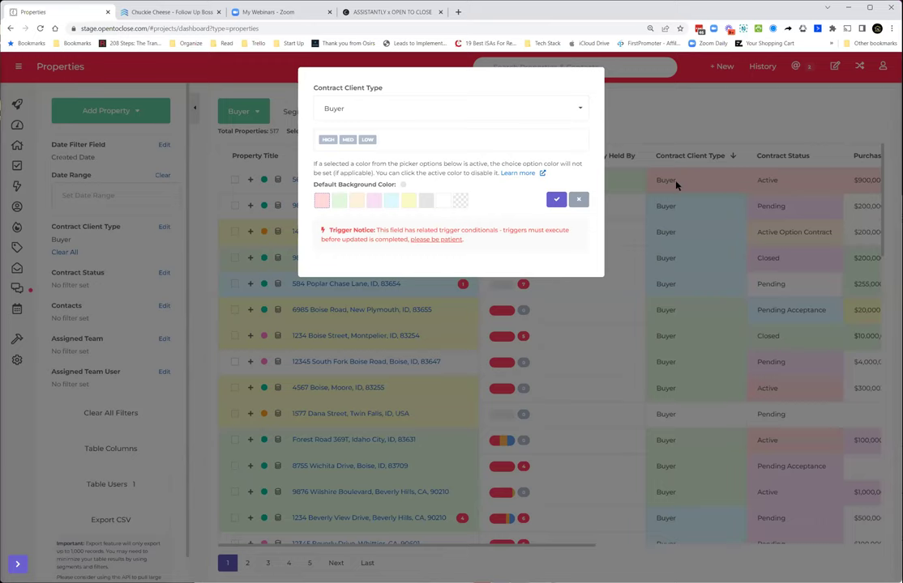
{"action": "left_click", "coordinate": [386, 105]}
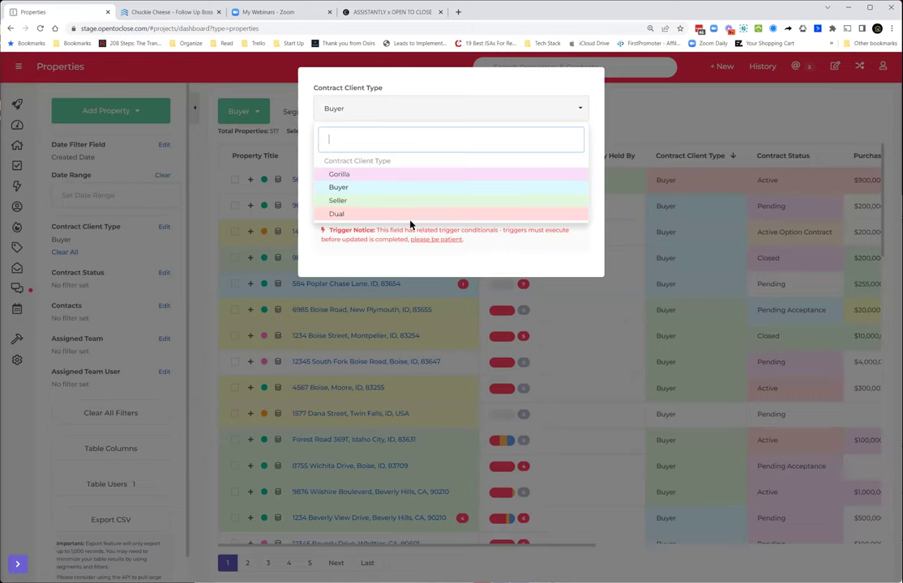
{"action": "left_click", "coordinate": [369, 174]}
{"action": "left_click", "coordinate": [556, 199]}
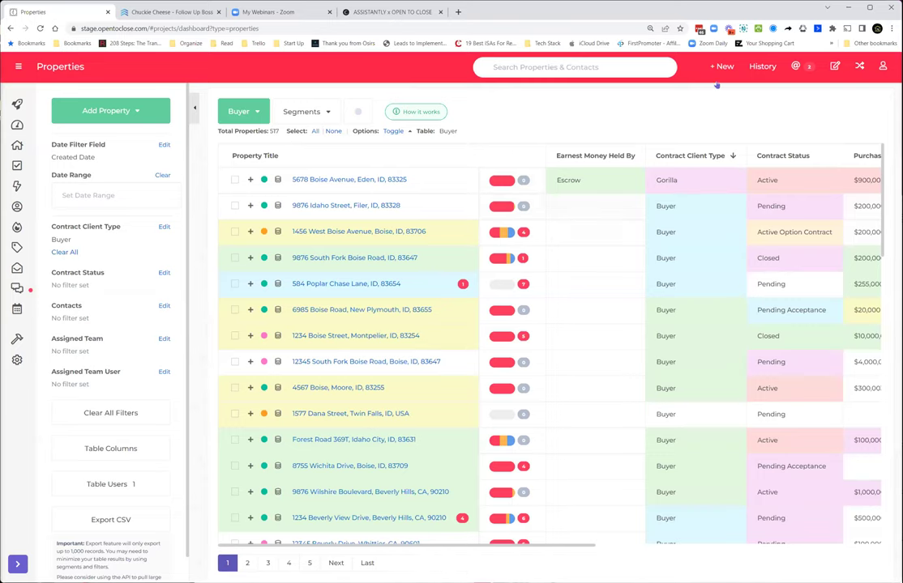
Open the Beverly Hills property from the history, set its Contract Status to Active, and dismiss the task and date options.
{"action": "left_click", "coordinate": [762, 66]}
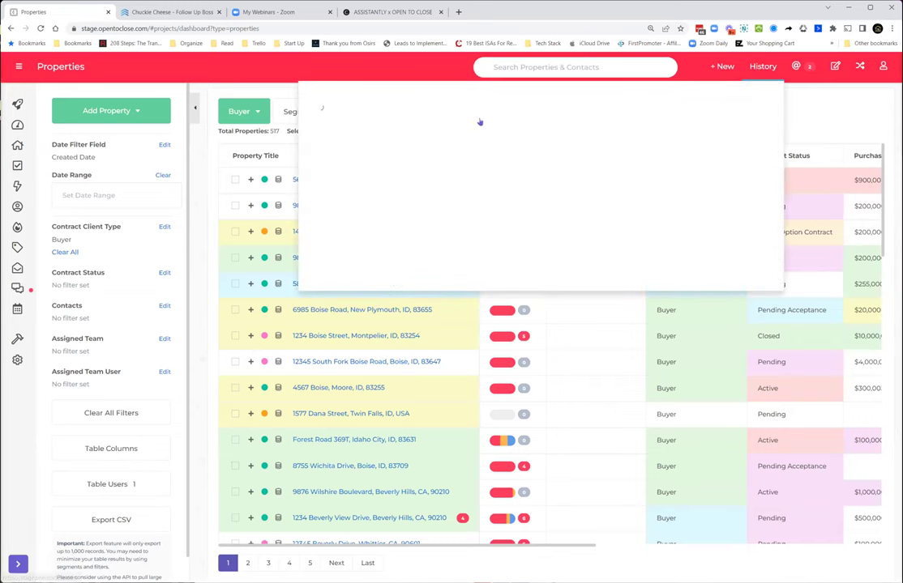
{"action": "left_click", "coordinate": [391, 121]}
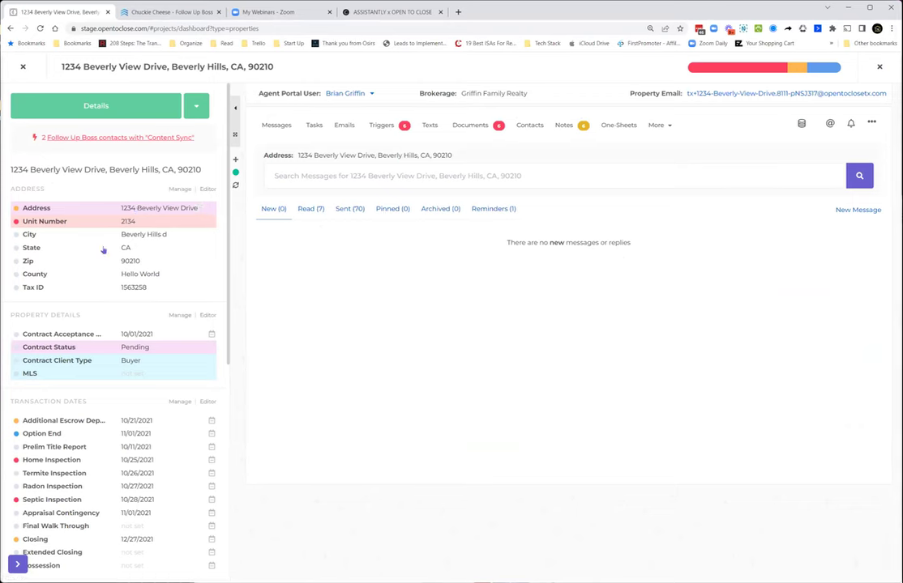
{"action": "left_click", "coordinate": [131, 350]}
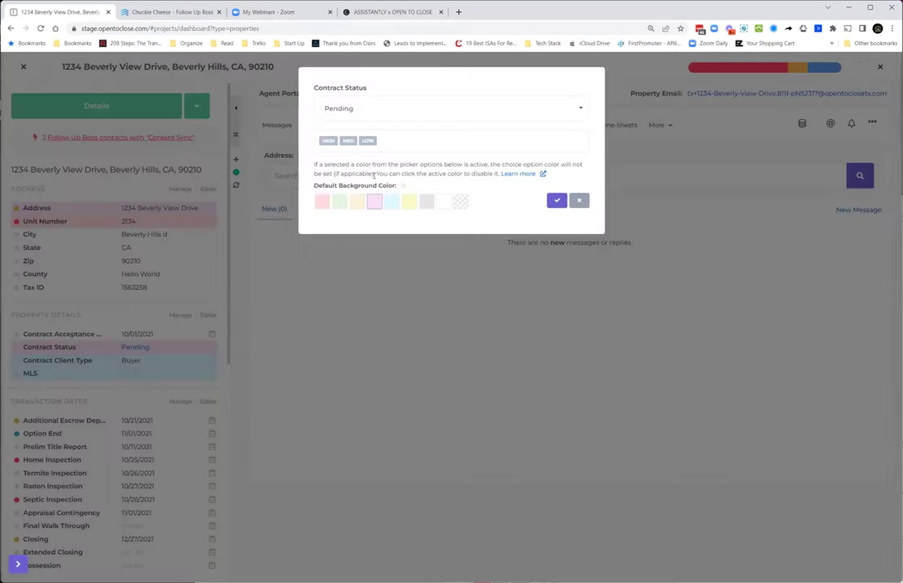
{"action": "left_click", "coordinate": [375, 114]}
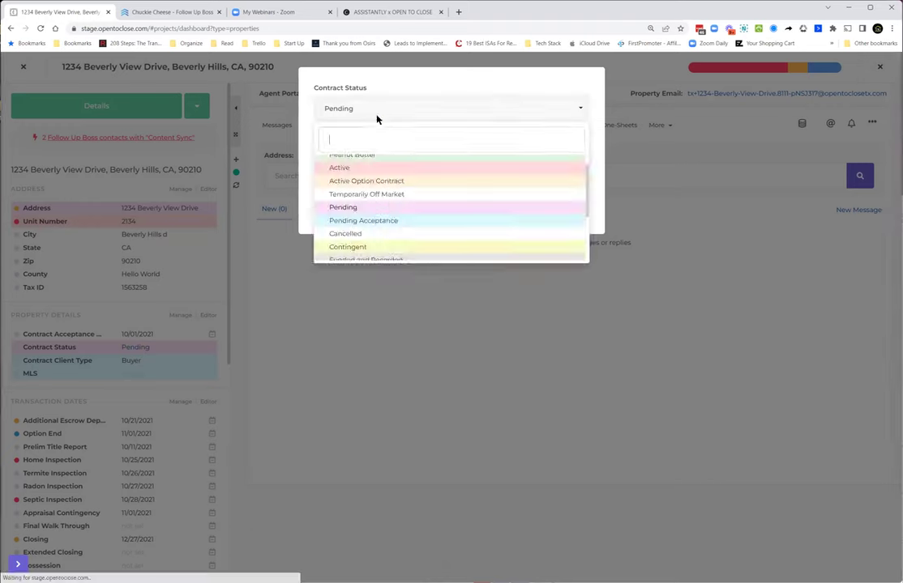
{"action": "left_click", "coordinate": [338, 168]}
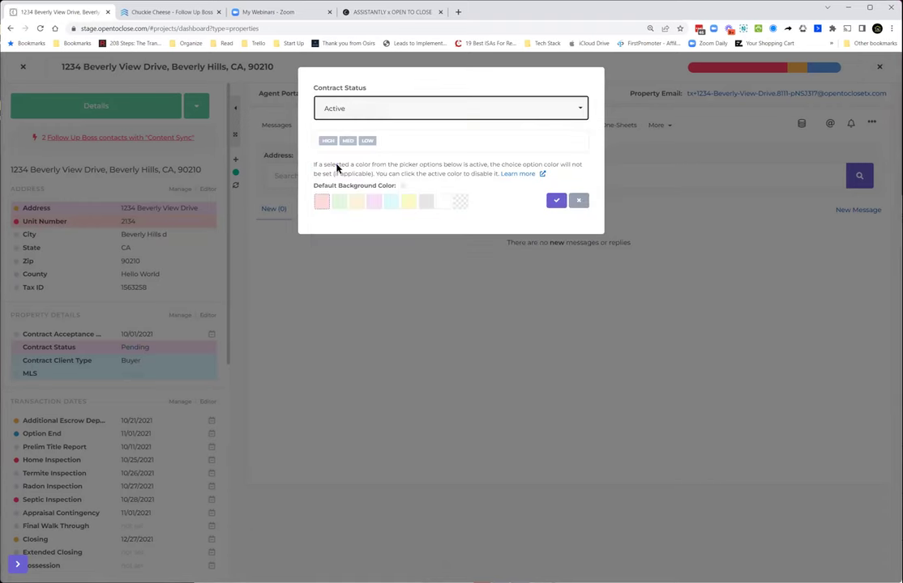
{"action": "left_click", "coordinate": [555, 201]}
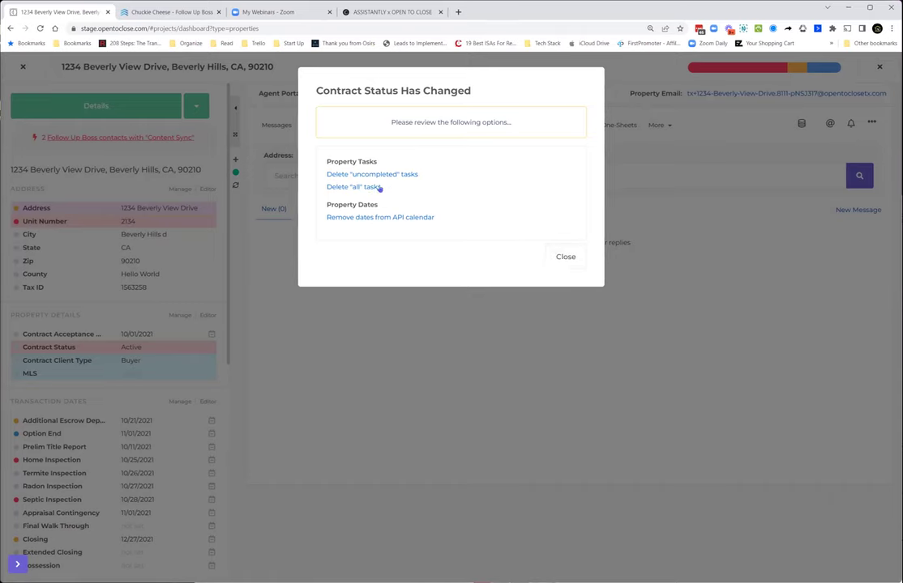
{"action": "left_click", "coordinate": [565, 257]}
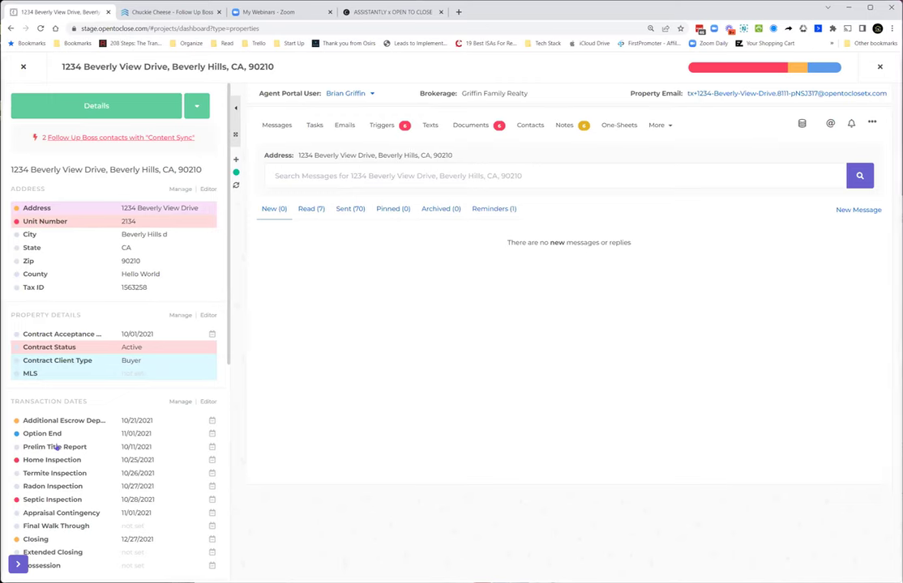
View the color-coded Contract Client Type choices of this property and close the field without changing it.
{"action": "left_click", "coordinate": [130, 366]}
{"action": "left_click", "coordinate": [336, 110]}
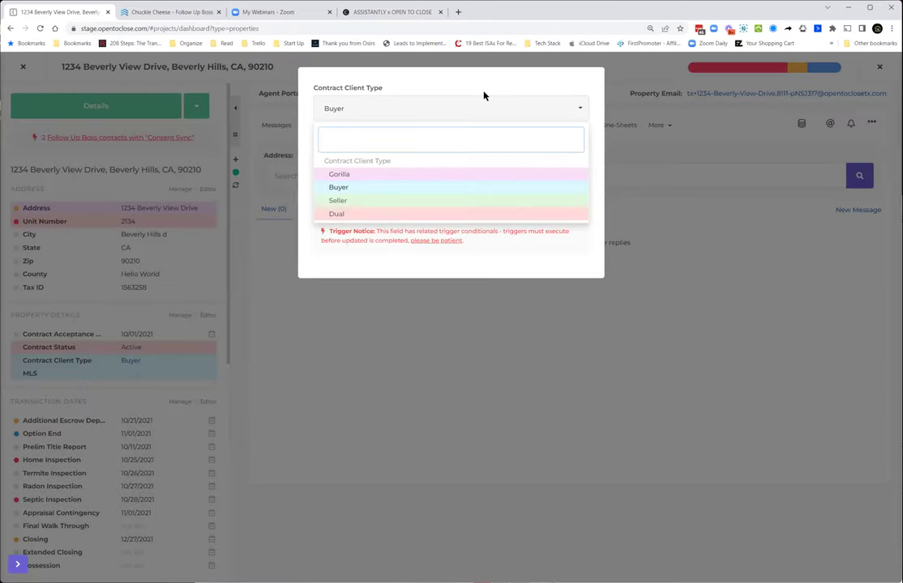
{"action": "left_click", "coordinate": [531, 221]}
{"action": "left_click", "coordinate": [502, 373]}
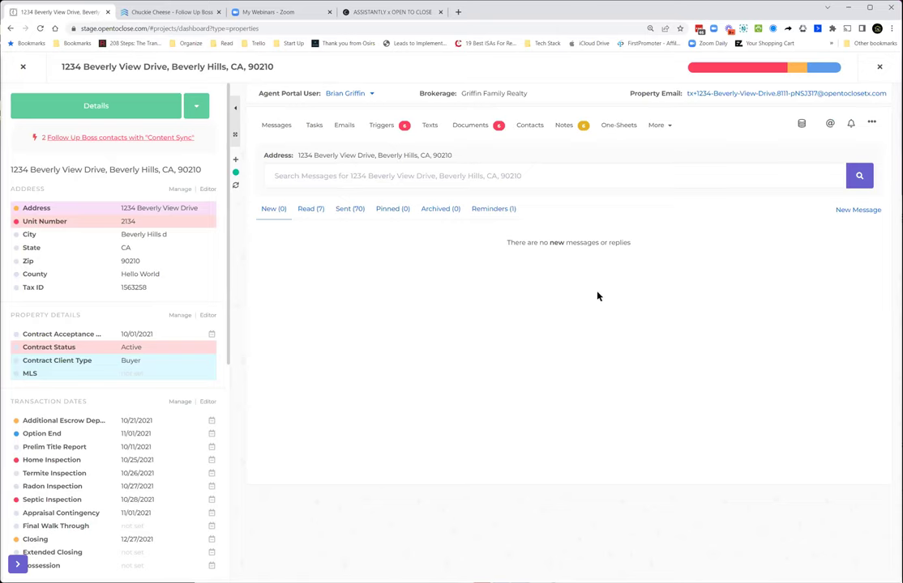
Close the property and view the One-Sheet Templates in the Template Editor.
{"action": "left_click", "coordinate": [23, 69]}
{"action": "mouse_move", "coordinate": [17, 340]}
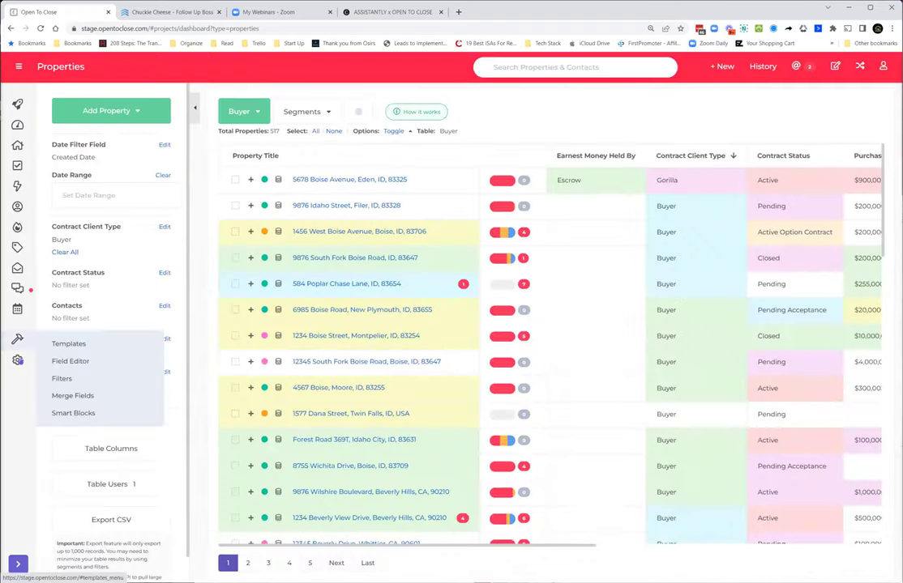
{"action": "left_click", "coordinate": [53, 343]}
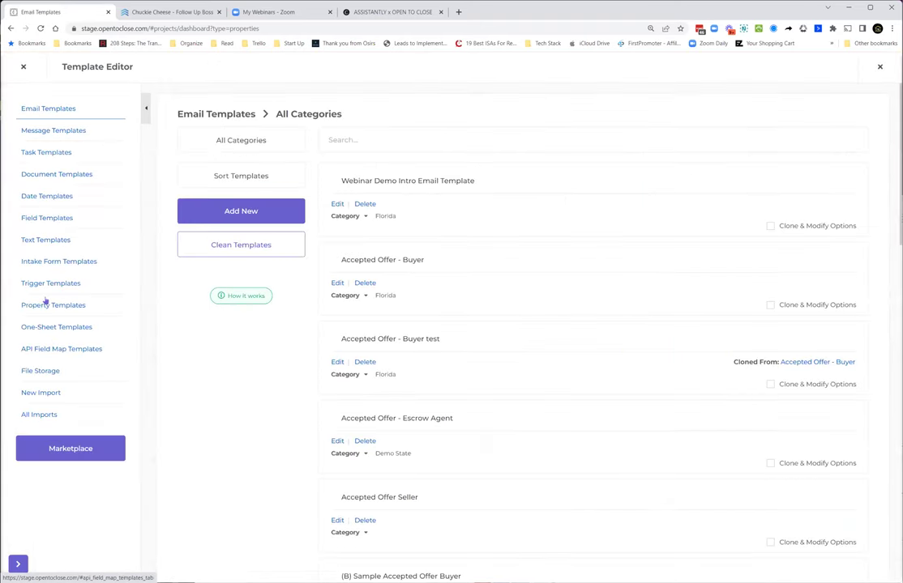
{"action": "left_click", "coordinate": [45, 327]}
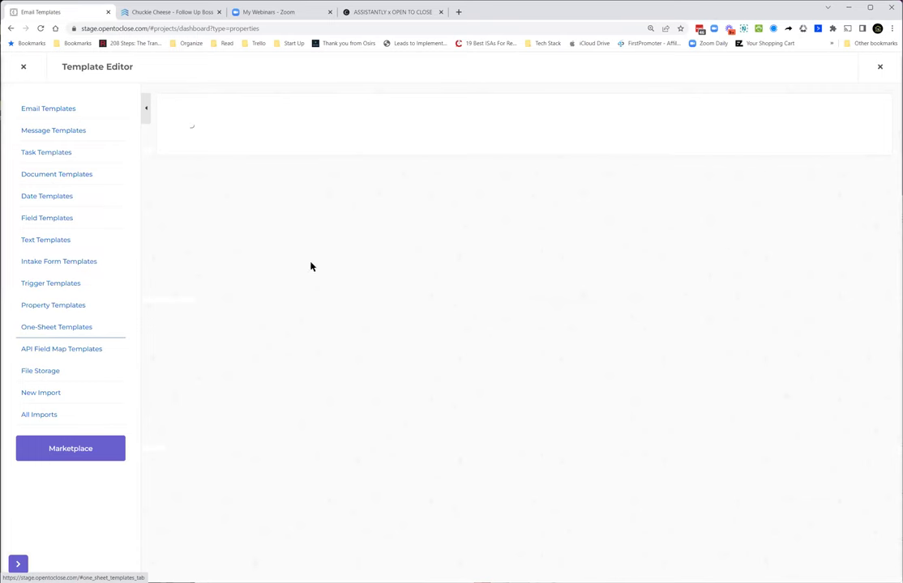
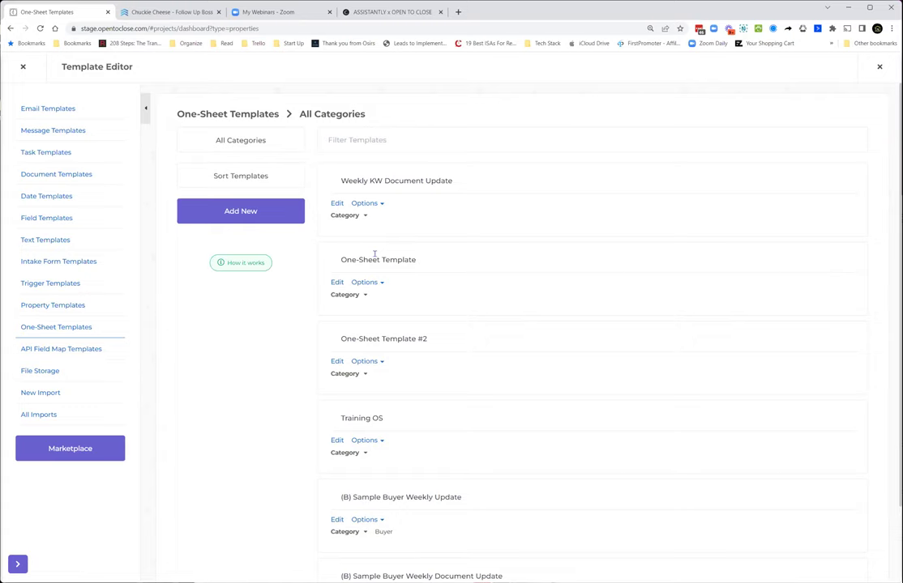
Open the Weekly KW Document Update one-sheet template for editing and review its Fields and Design settings.
{"action": "left_click", "coordinate": [338, 205]}
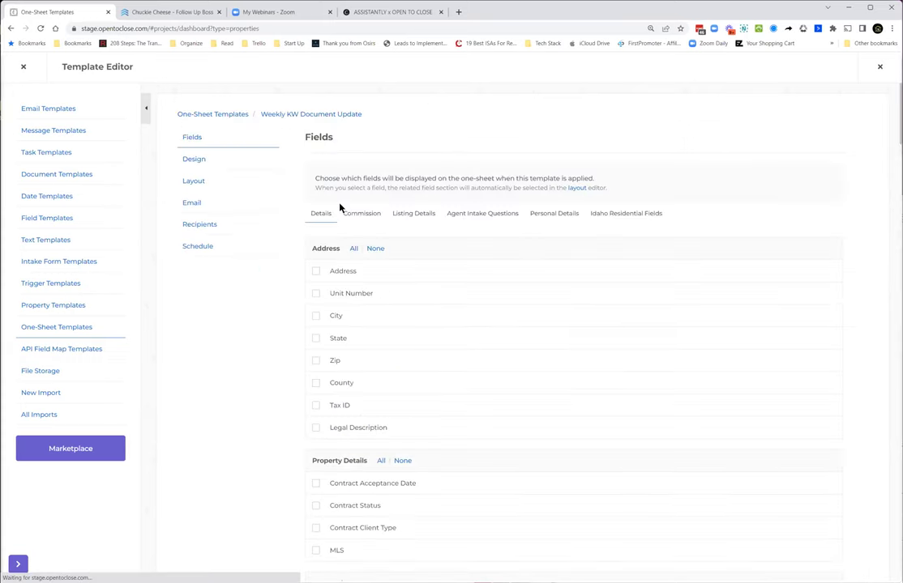
{"action": "scroll", "coordinate": [362, 377], "scroll_direction": "down", "scroll_amount": 5}
{"action": "scroll", "coordinate": [362, 374], "scroll_direction": "down", "scroll_amount": 1}
{"action": "scroll", "coordinate": [364, 361], "scroll_direction": "up", "scroll_amount": 6}
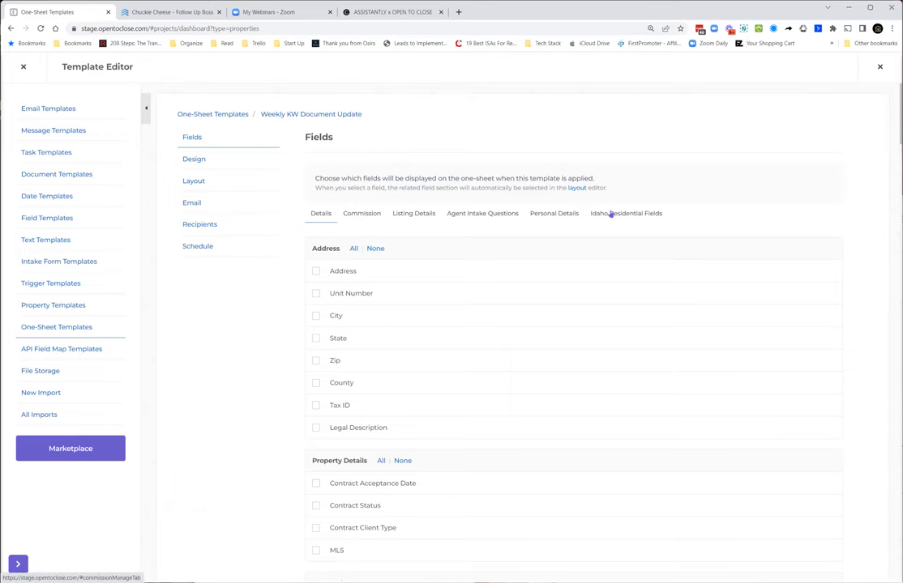
{"action": "left_click", "coordinate": [195, 158]}
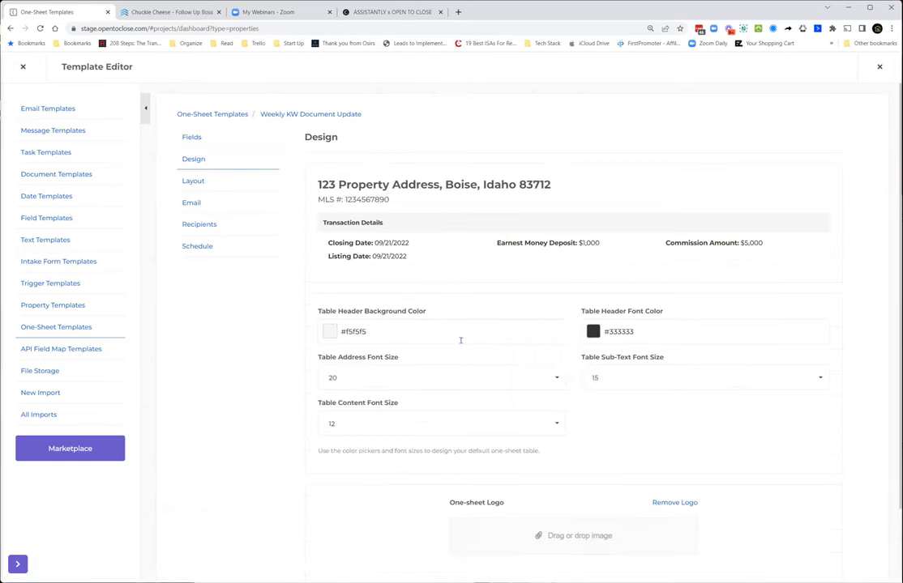
{"action": "scroll", "coordinate": [460, 342], "scroll_direction": "down", "scroll_amount": 1}
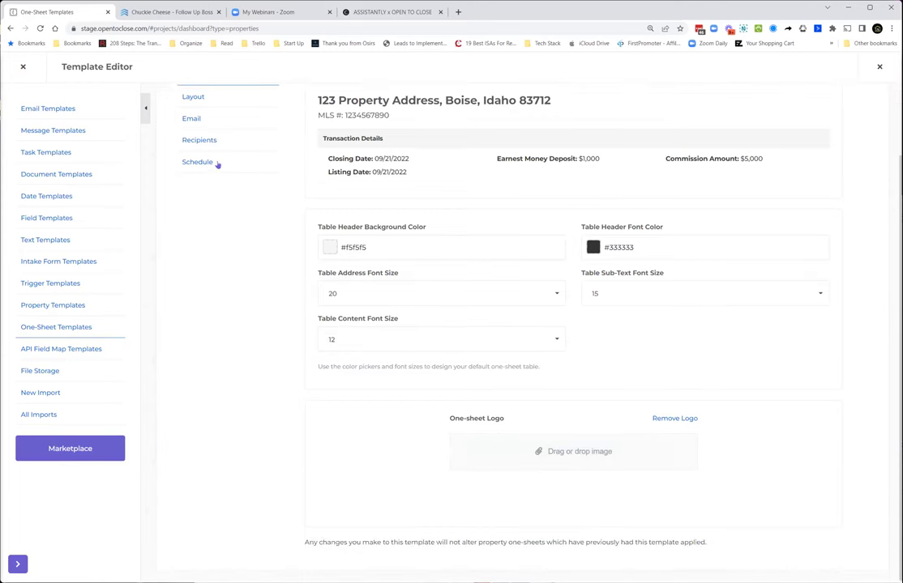
Review the one-sheet template's Layout sections, including the contact role, document, property note and task options.
{"action": "scroll", "coordinate": [391, 247], "scroll_direction": "down", "scroll_amount": 9}
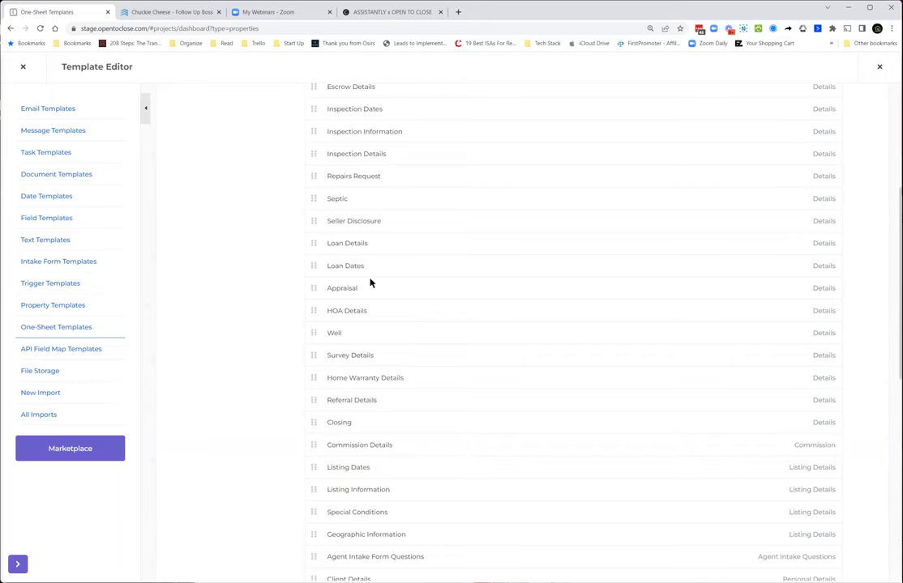
{"action": "scroll", "coordinate": [370, 282], "scroll_direction": "down", "scroll_amount": 3}
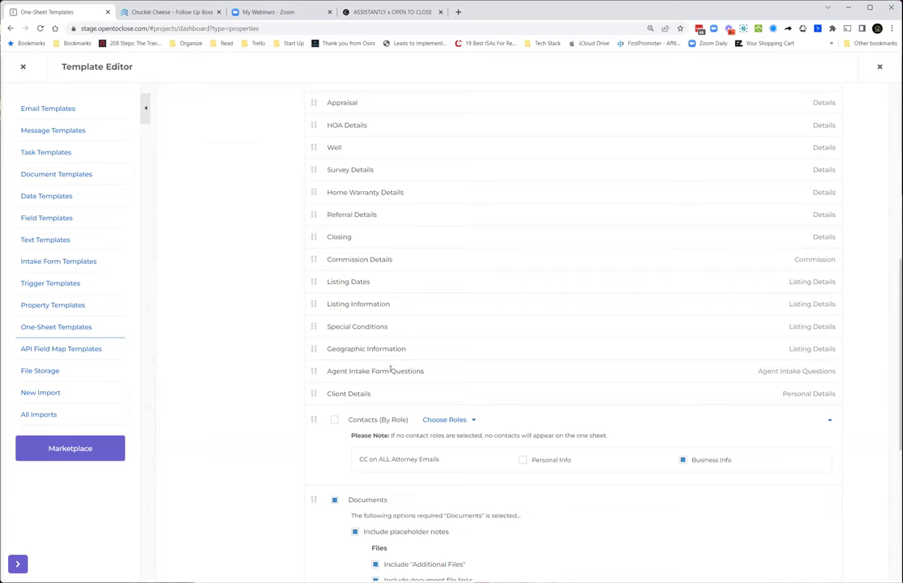
{"action": "scroll", "coordinate": [363, 371], "scroll_direction": "down", "scroll_amount": 2}
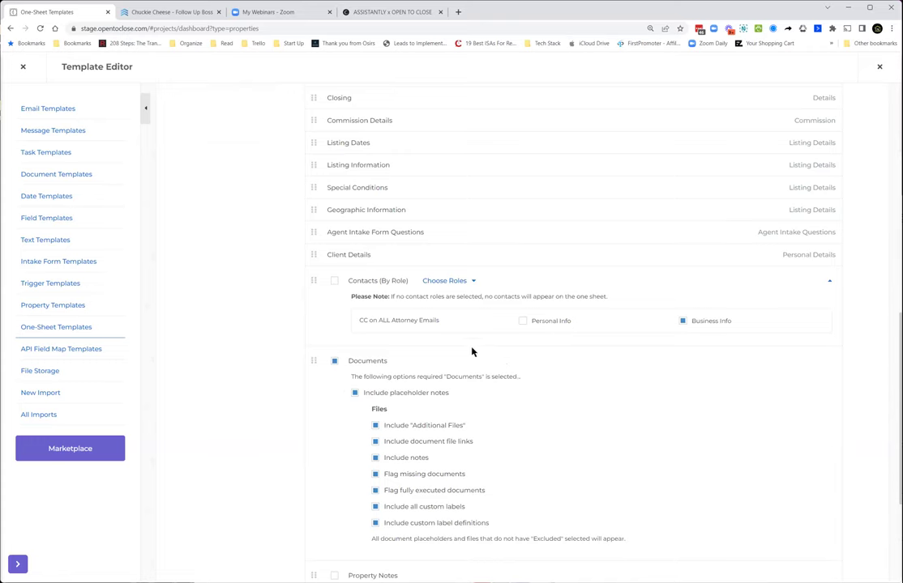
{"action": "scroll", "coordinate": [410, 357], "scroll_direction": "down", "scroll_amount": 2}
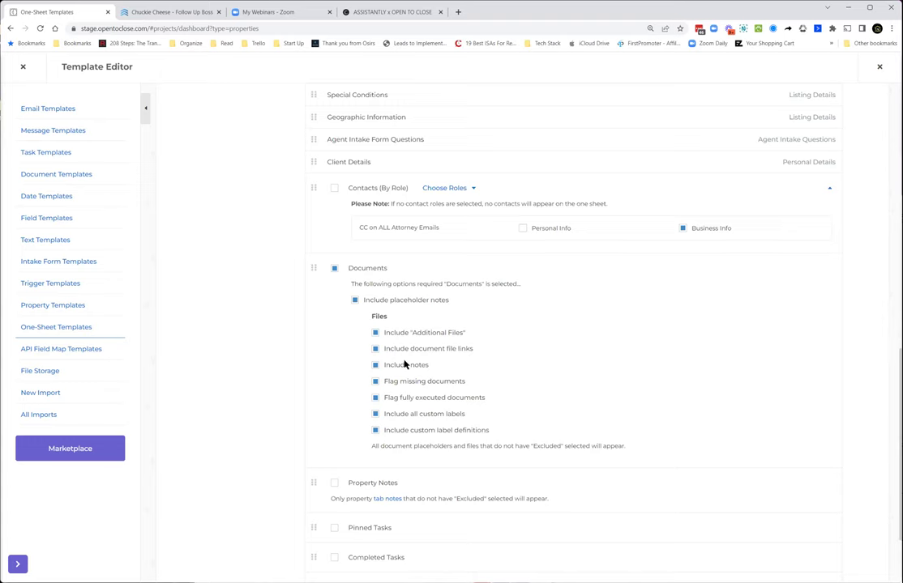
{"action": "scroll", "coordinate": [404, 364], "scroll_direction": "down", "scroll_amount": 2}
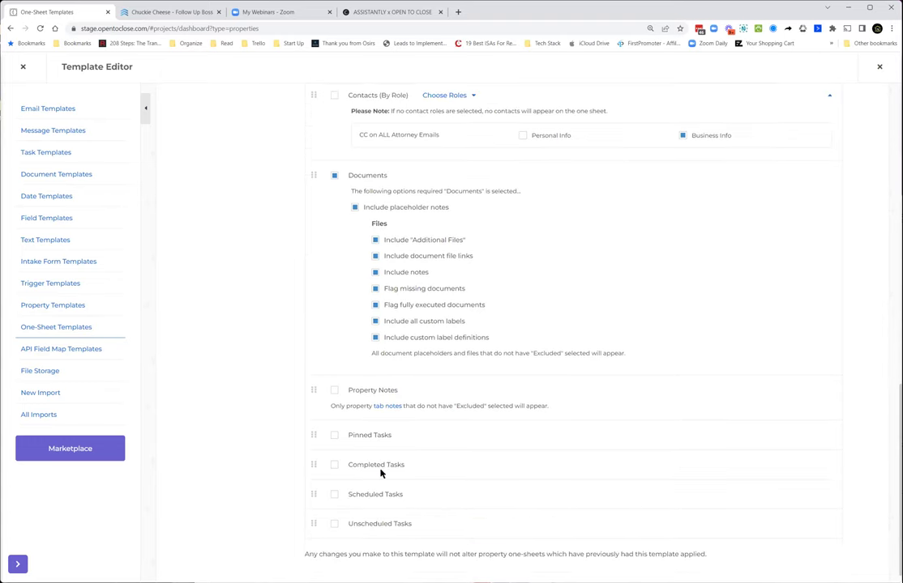
{"action": "scroll", "coordinate": [439, 410], "scroll_direction": "down", "scroll_amount": 1}
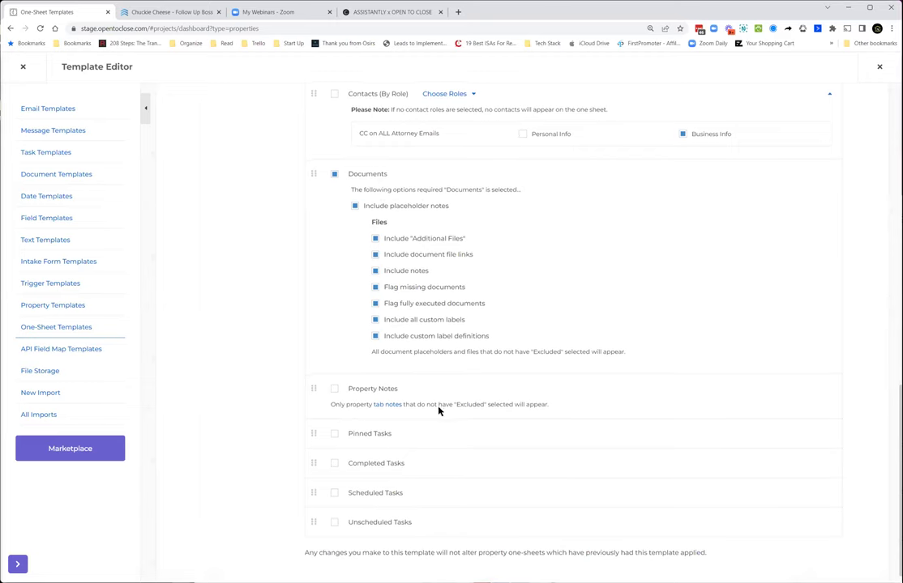
{"action": "scroll", "coordinate": [282, 255], "scroll_direction": "up", "scroll_amount": 15}
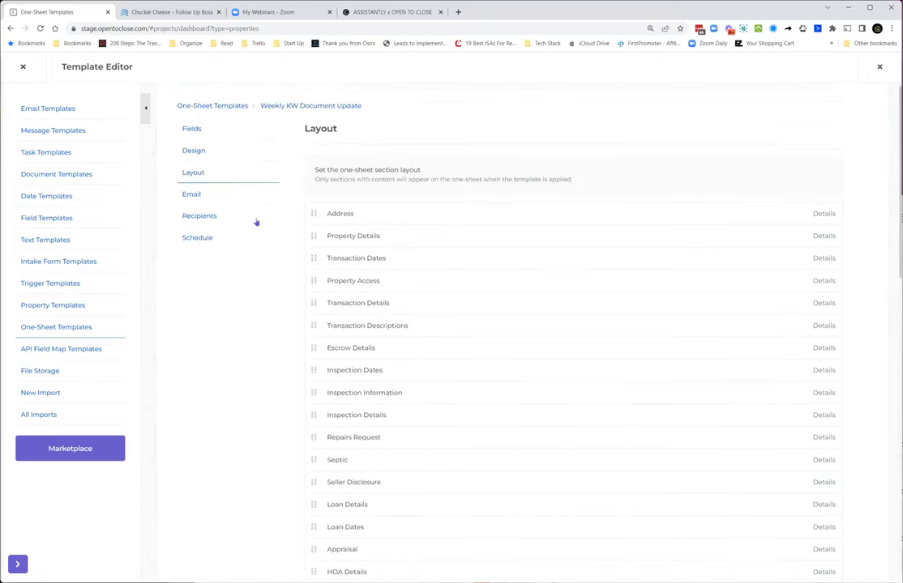
Review the one-sheet template's Email settings and its Recipients by contact role.
{"action": "left_click", "coordinate": [191, 195]}
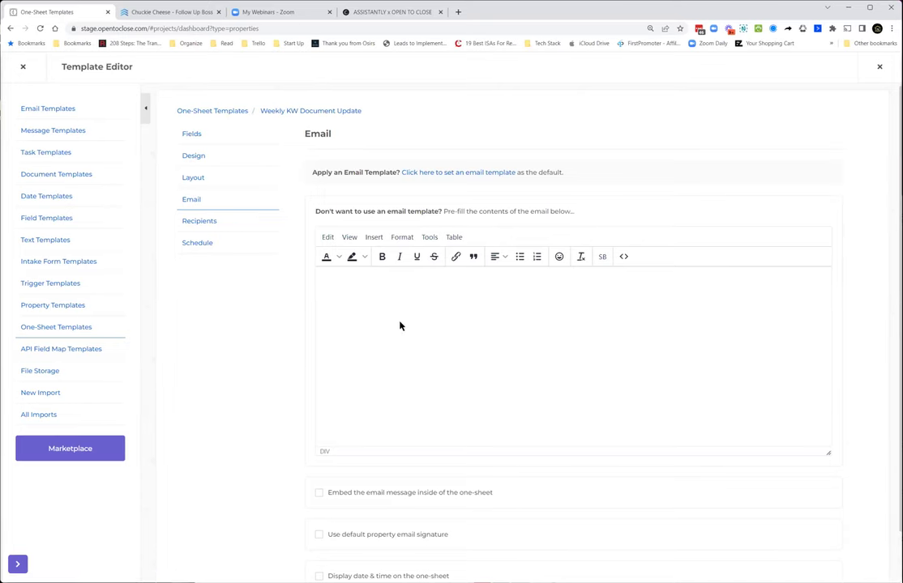
{"action": "scroll", "coordinate": [413, 350], "scroll_direction": "down", "scroll_amount": 1}
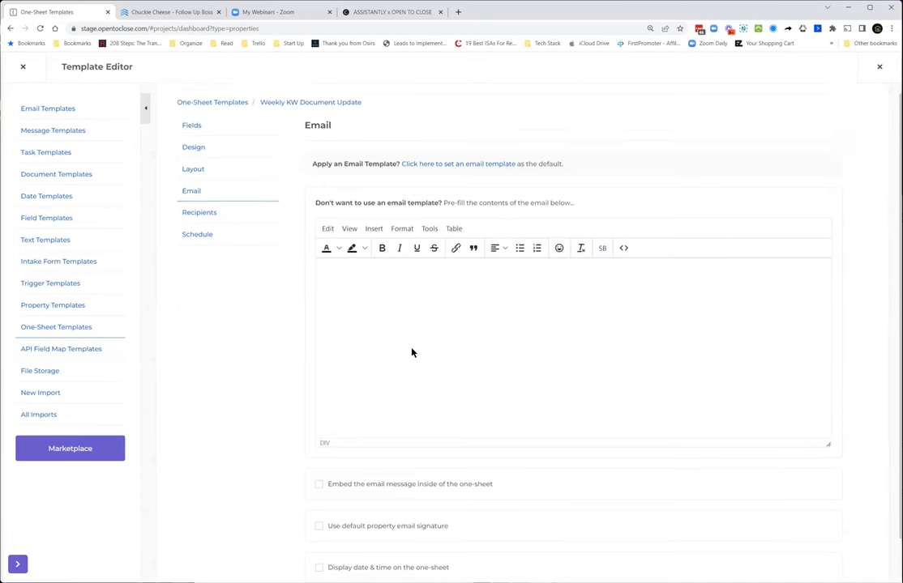
{"action": "scroll", "coordinate": [410, 352], "scroll_direction": "up", "scroll_amount": 1}
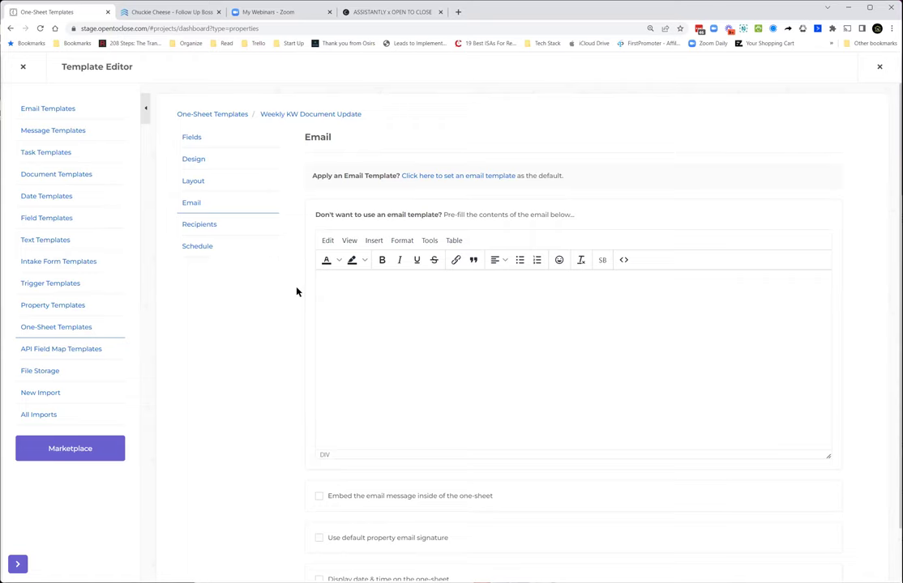
{"action": "left_click", "coordinate": [213, 226]}
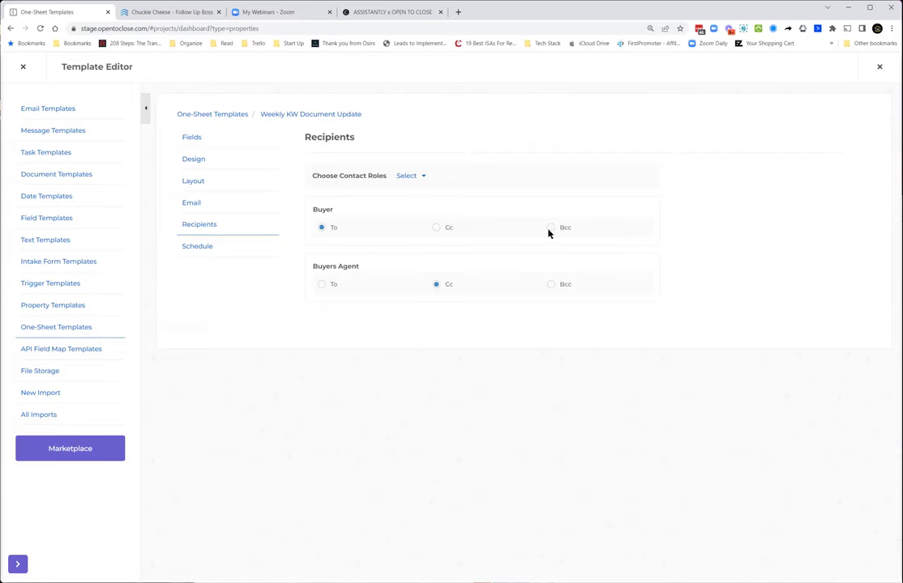
Add a schedule entry of Every Tuesday at 4:00 AM to the one-sheet template.
{"action": "left_click", "coordinate": [195, 246]}
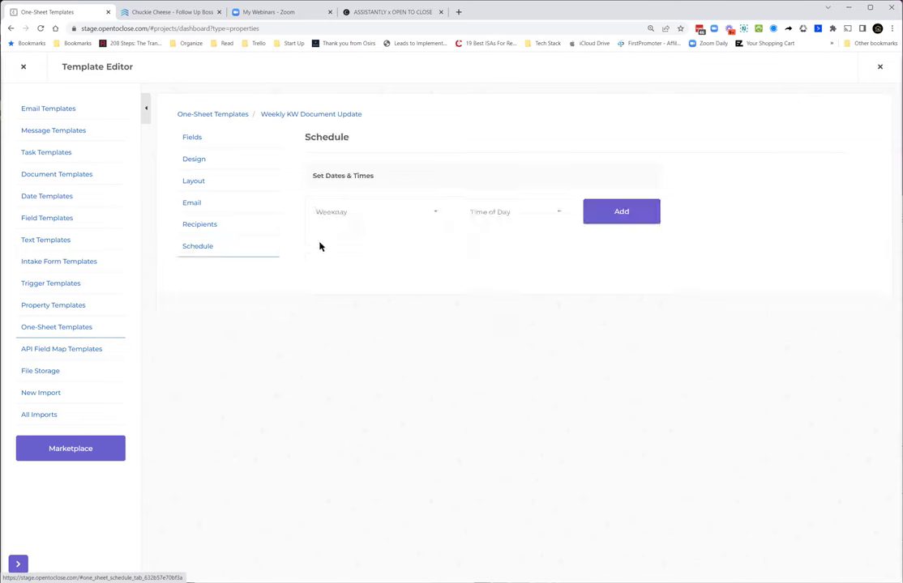
{"action": "left_click", "coordinate": [364, 213]}
{"action": "left_click", "coordinate": [352, 264]}
{"action": "left_click", "coordinate": [481, 214]}
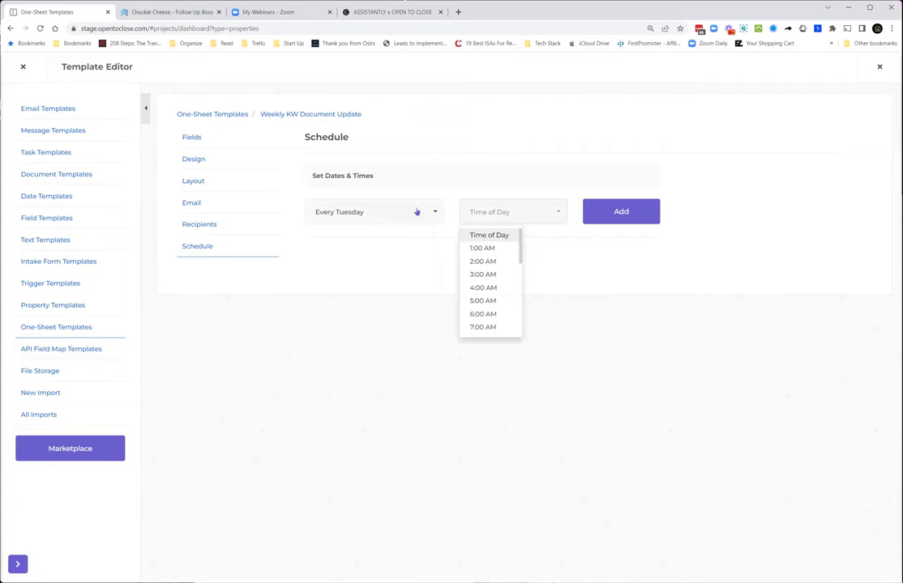
{"action": "left_click", "coordinate": [482, 288]}
{"action": "left_click", "coordinate": [621, 211]}
Add a second schedule entry of Every Tuesday at 8:00 AM to the one-sheet template.
{"action": "left_click", "coordinate": [401, 208]}
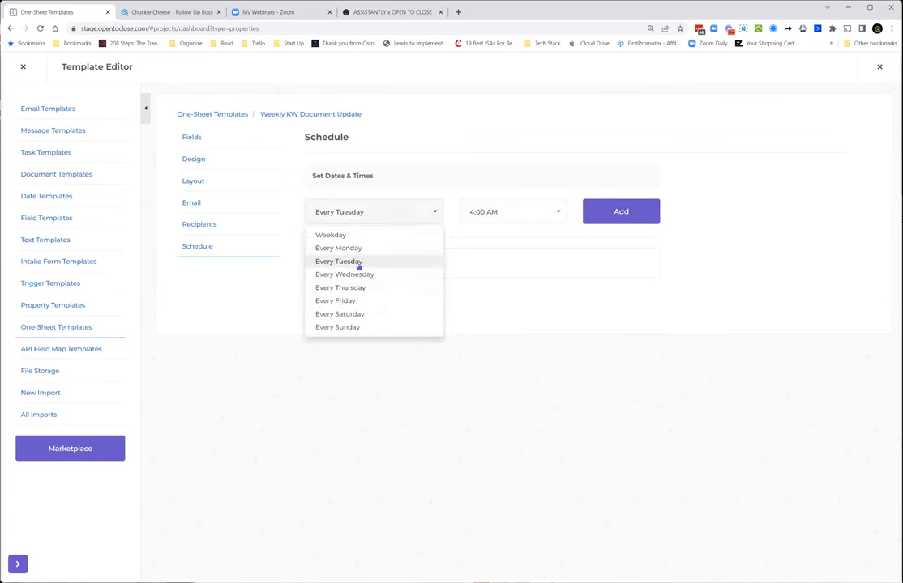
{"action": "left_click", "coordinate": [357, 261]}
{"action": "left_click", "coordinate": [481, 211]}
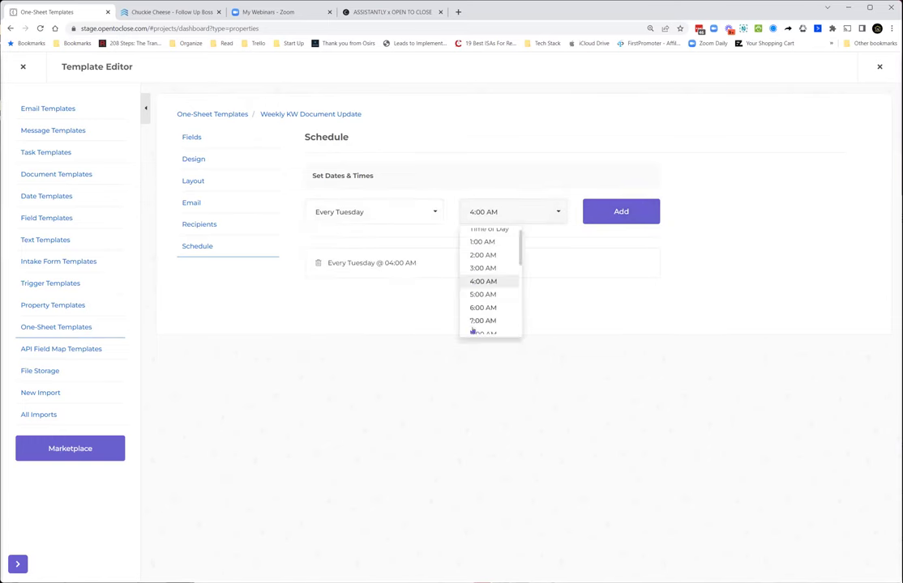
{"action": "left_click", "coordinate": [482, 332]}
{"action": "left_click", "coordinate": [604, 213]}
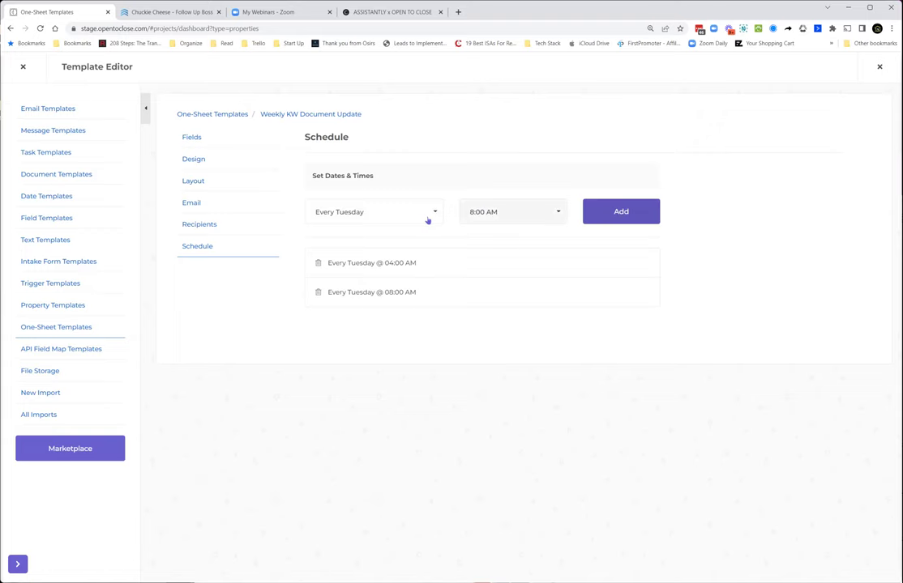
Delete both Tuesday entries from the one-sheet template's schedule.
{"action": "left_click", "coordinate": [317, 286]}
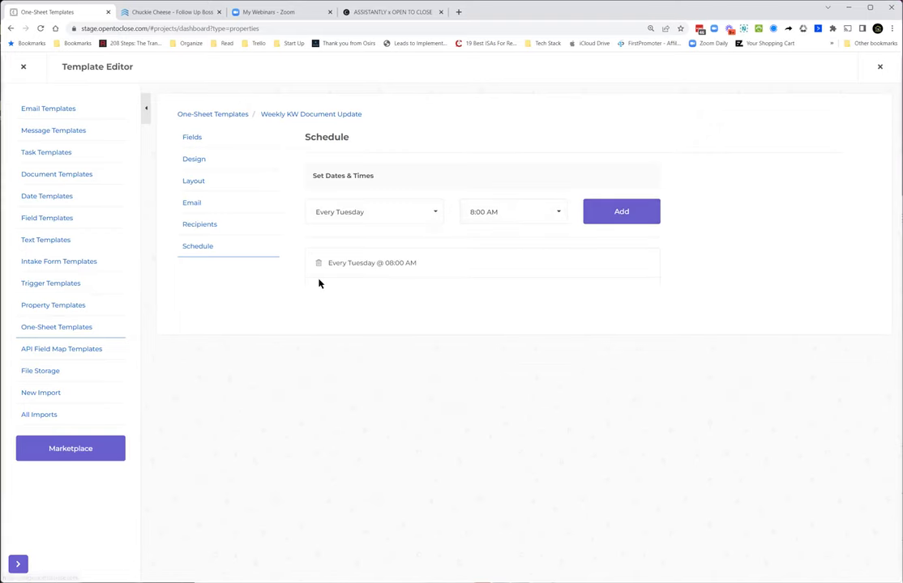
{"action": "left_click", "coordinate": [319, 264]}
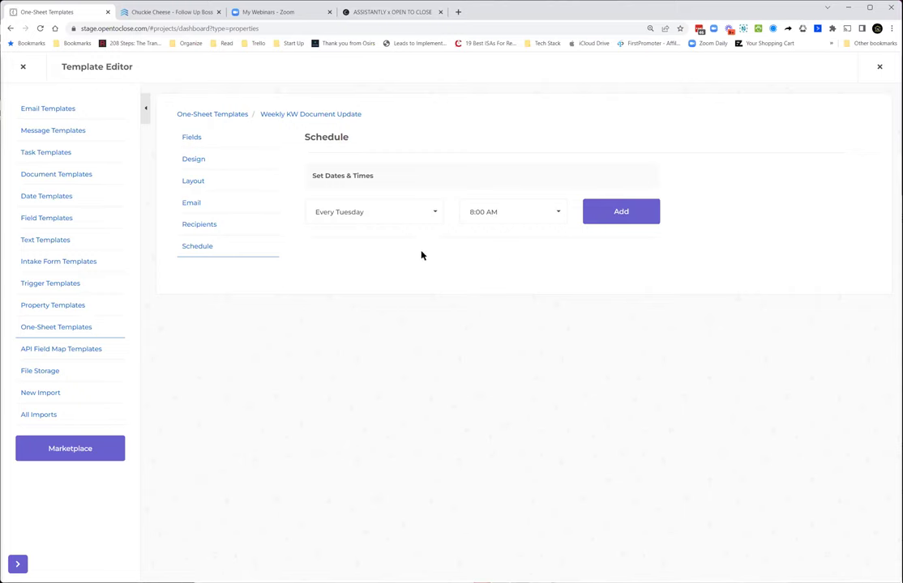
Open the Webinar Demo Intro Email Template, review its message, reminders and file attachment options, and close it.
{"action": "left_click", "coordinate": [45, 109]}
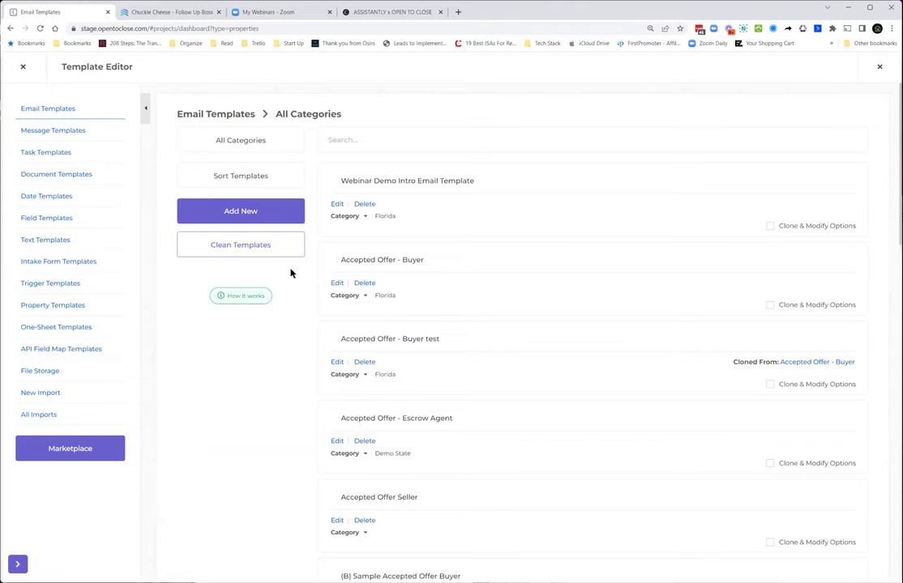
{"action": "left_click", "coordinate": [336, 205]}
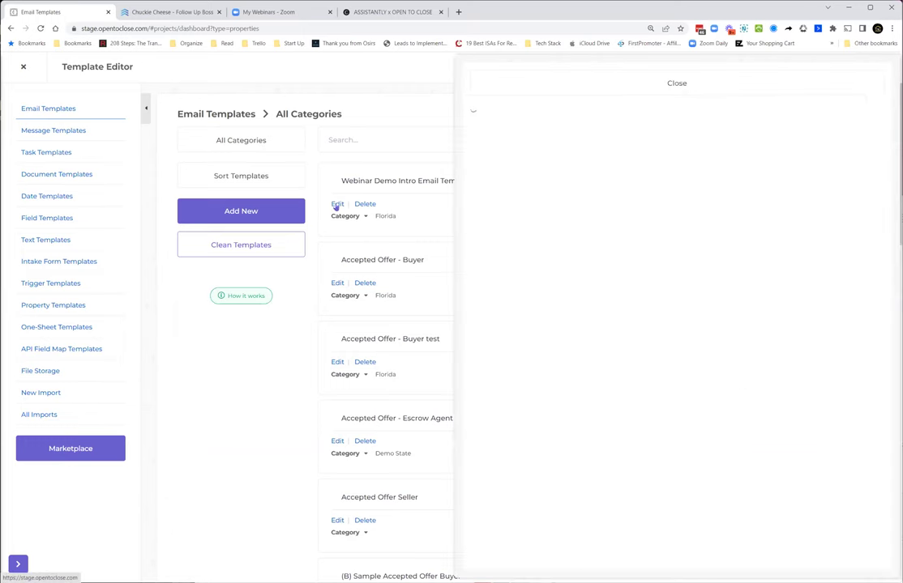
{"action": "scroll", "coordinate": [580, 392], "scroll_direction": "down", "scroll_amount": 5}
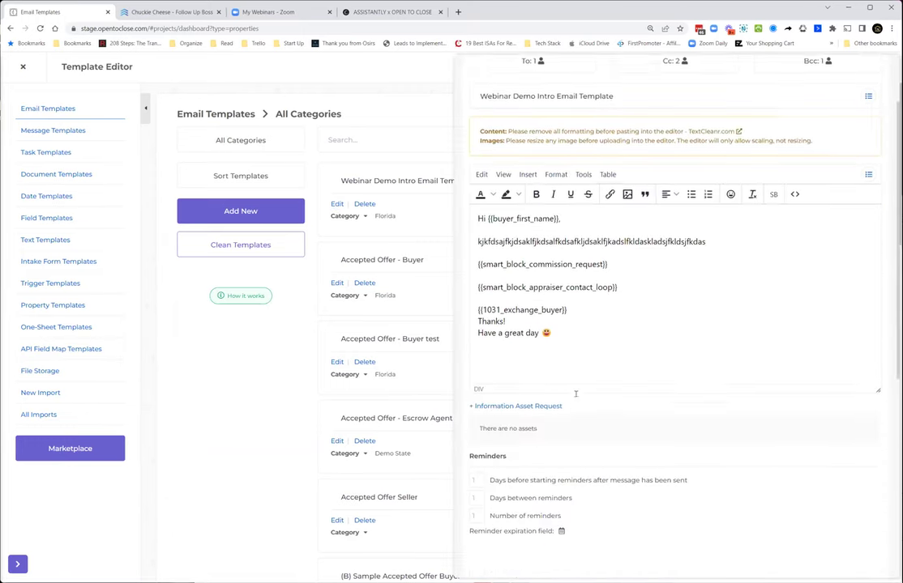
{"action": "scroll", "coordinate": [532, 448], "scroll_direction": "down", "scroll_amount": 1}
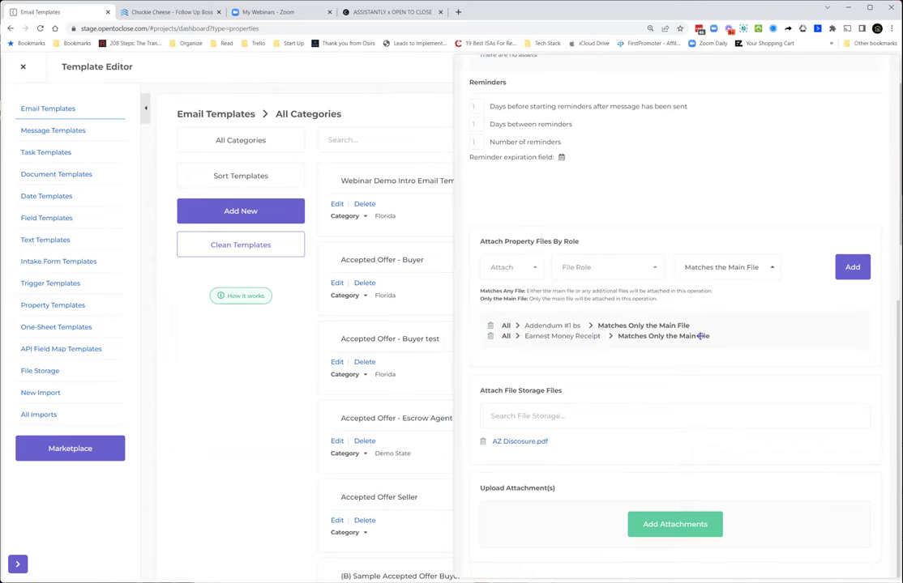
{"action": "scroll", "coordinate": [700, 336], "scroll_direction": "up", "scroll_amount": 6}
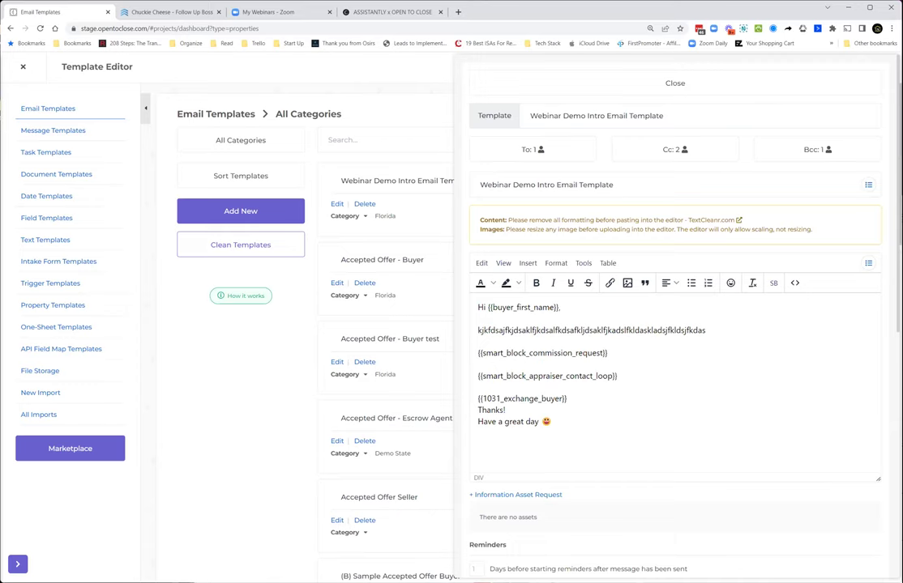
{"action": "left_click", "coordinate": [483, 85]}
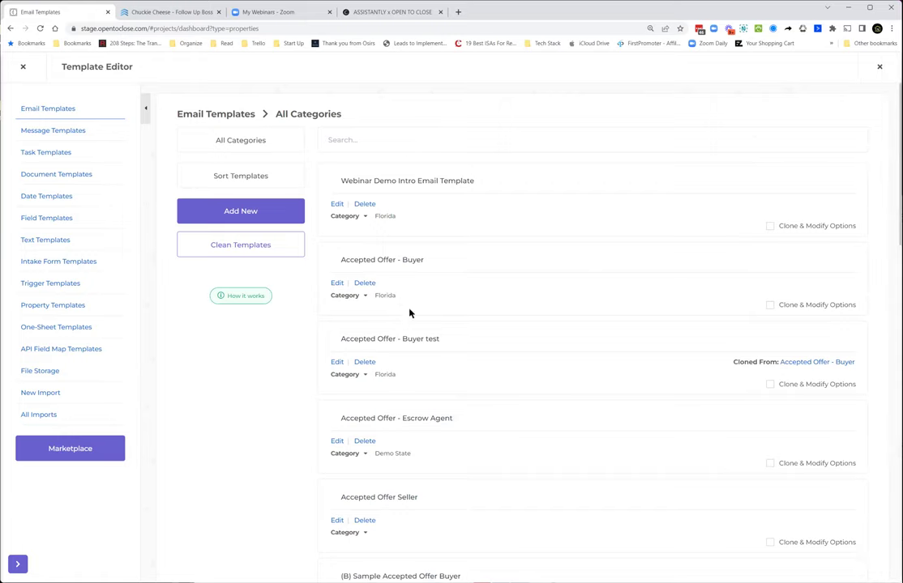
Look through the list of email templates and view the available template categories without filtering by any.
{"action": "scroll", "coordinate": [398, 307], "scroll_direction": "down", "scroll_amount": 3}
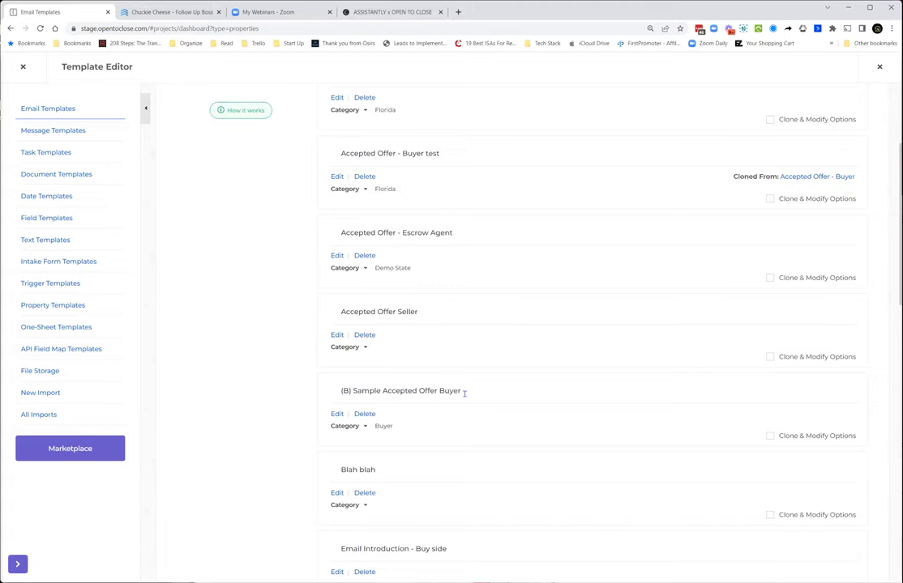
{"action": "scroll", "coordinate": [284, 326], "scroll_direction": "up", "scroll_amount": 3}
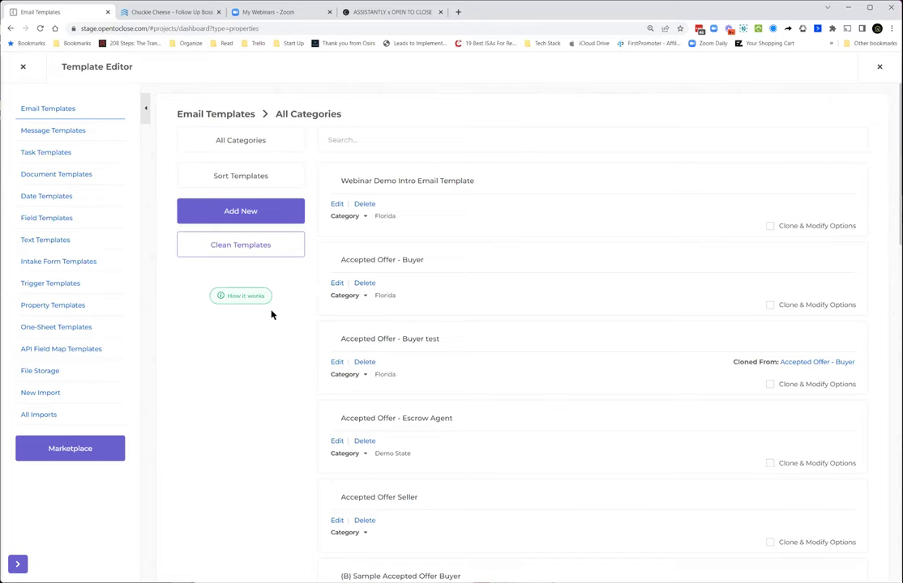
{"action": "left_click", "coordinate": [248, 140]}
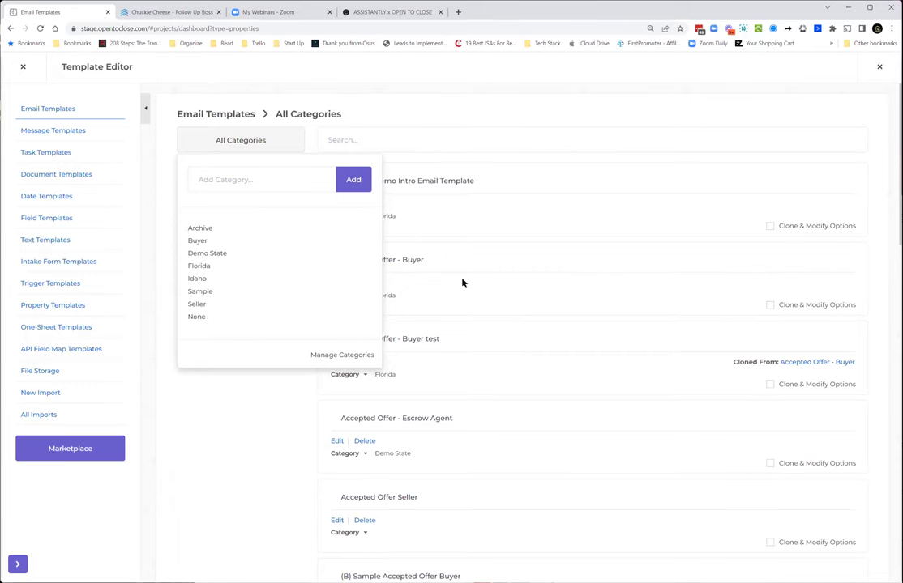
{"action": "left_click", "coordinate": [401, 241]}
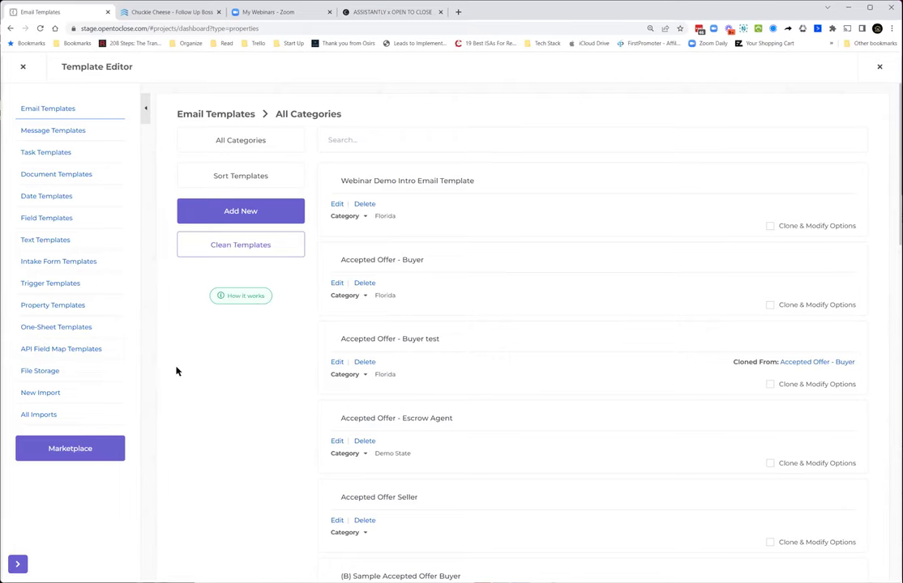
Leave the Template Editor and open the Beverly Hills property from the history.
{"action": "left_click", "coordinate": [23, 69]}
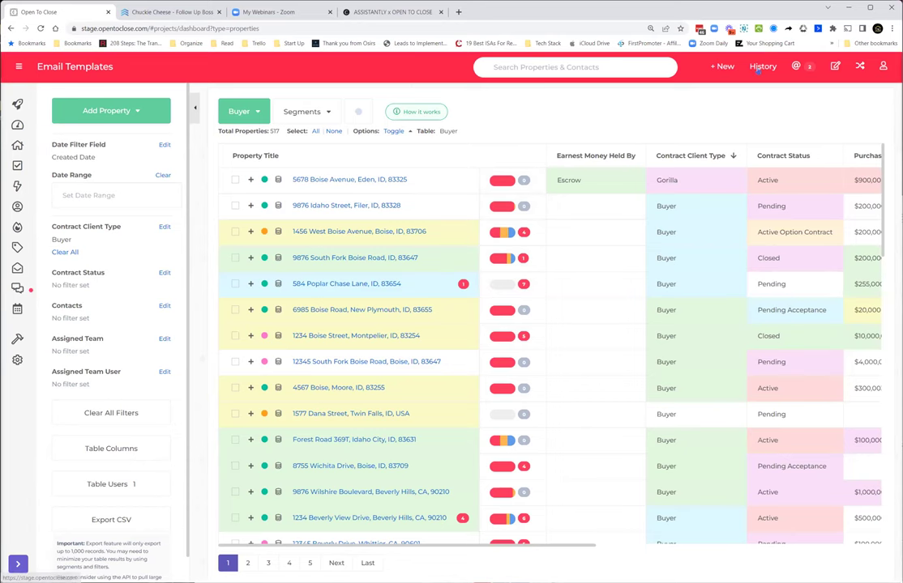
{"action": "left_click", "coordinate": [759, 68]}
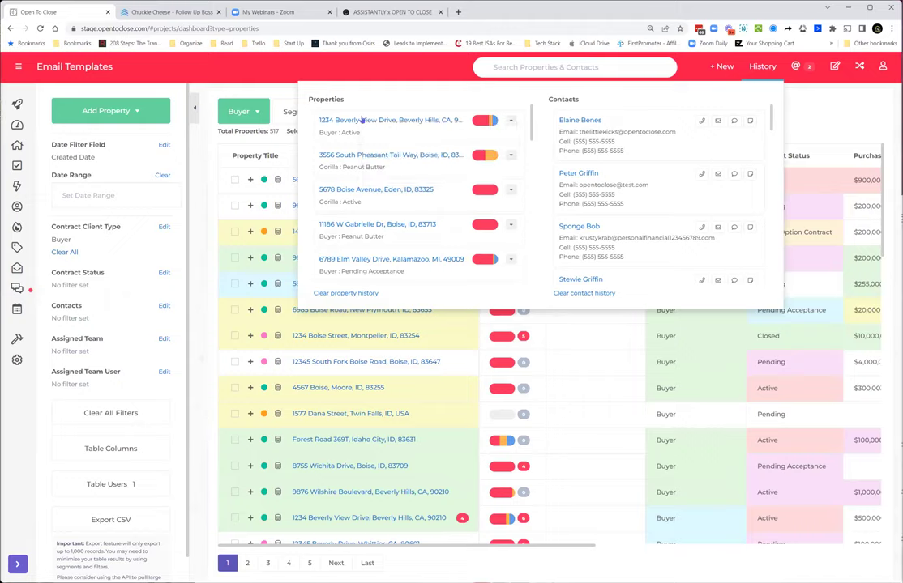
{"action": "left_click", "coordinate": [406, 187]}
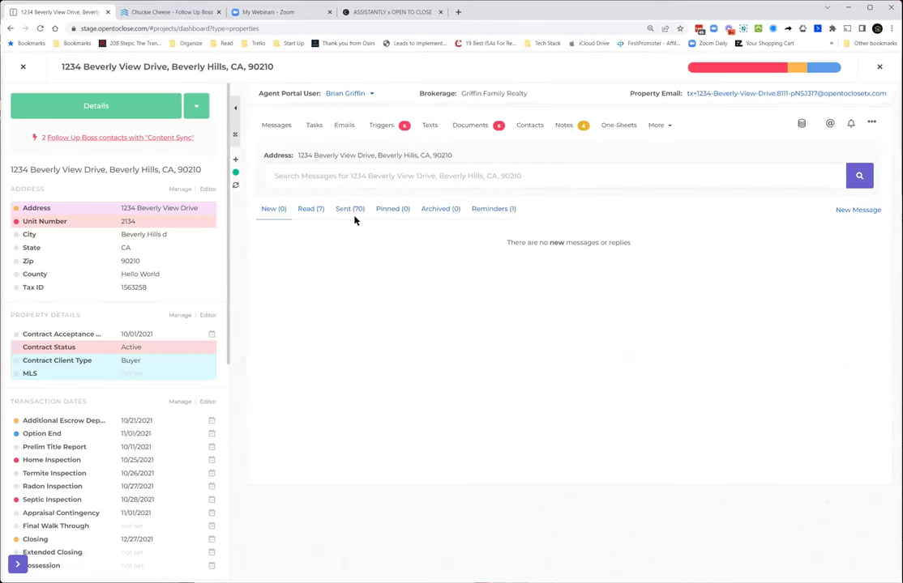
Open the property's documents, select Counter Offer #1 fe, Purchase Contract fe and Pre-Qualification Letter, and start a DocuSign envelope for them.
{"action": "left_click", "coordinate": [344, 127]}
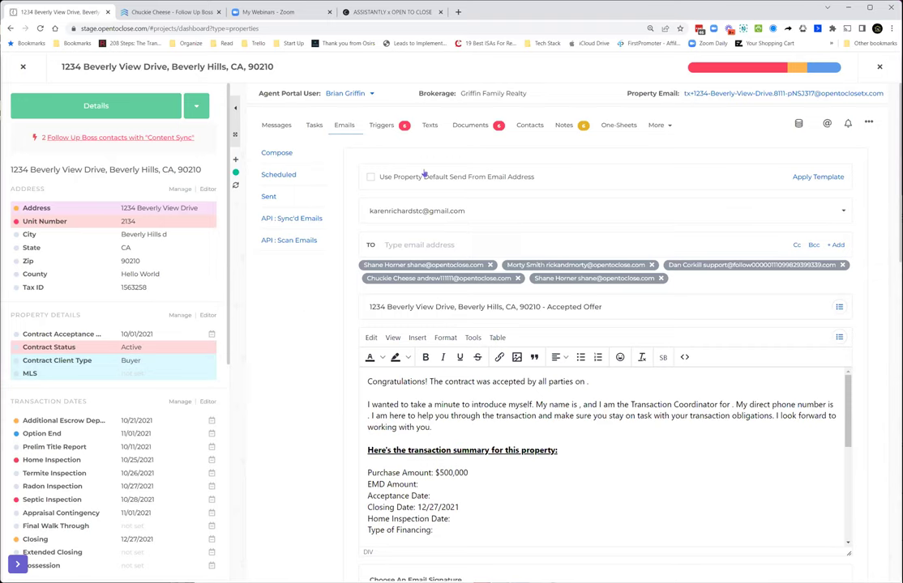
{"action": "left_click", "coordinate": [470, 126]}
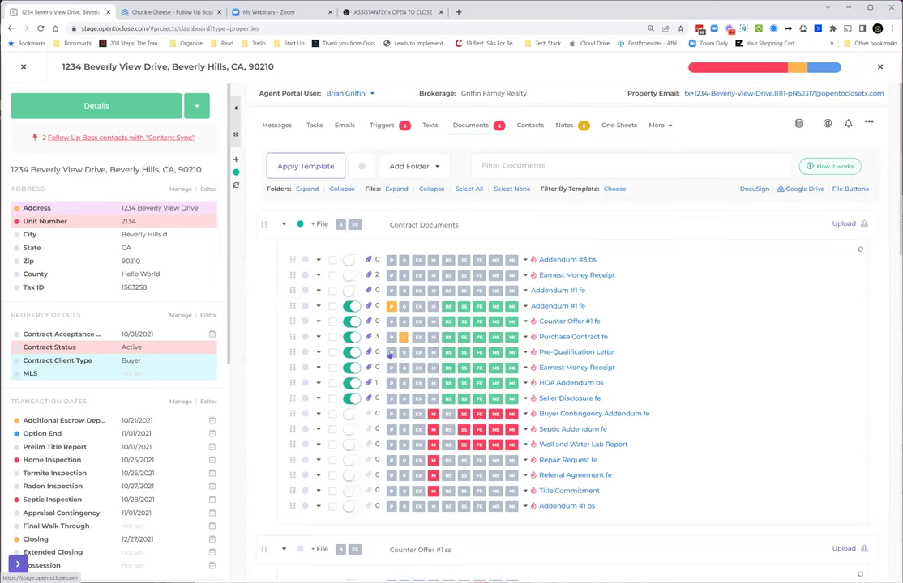
{"action": "left_click", "coordinate": [331, 321]}
{"action": "left_click", "coordinate": [331, 336]}
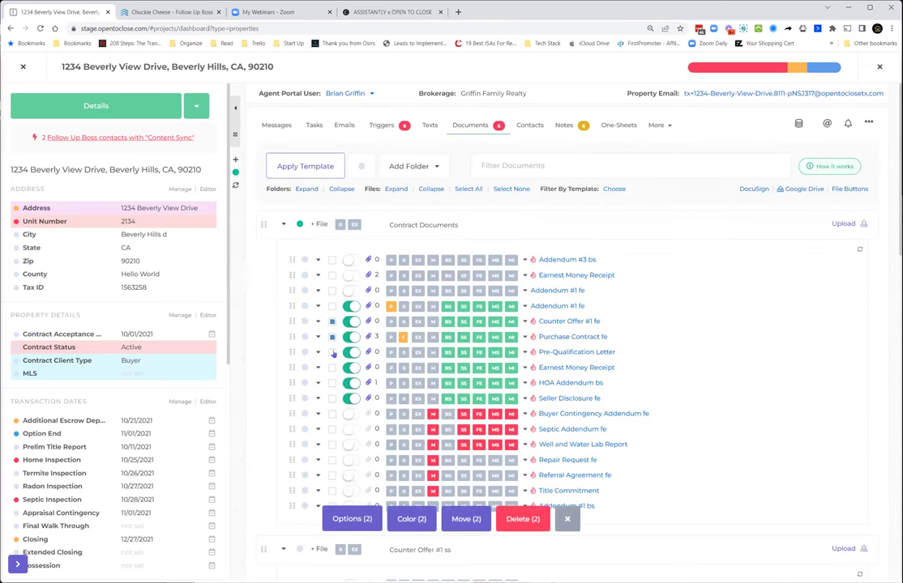
{"action": "left_click", "coordinate": [331, 352]}
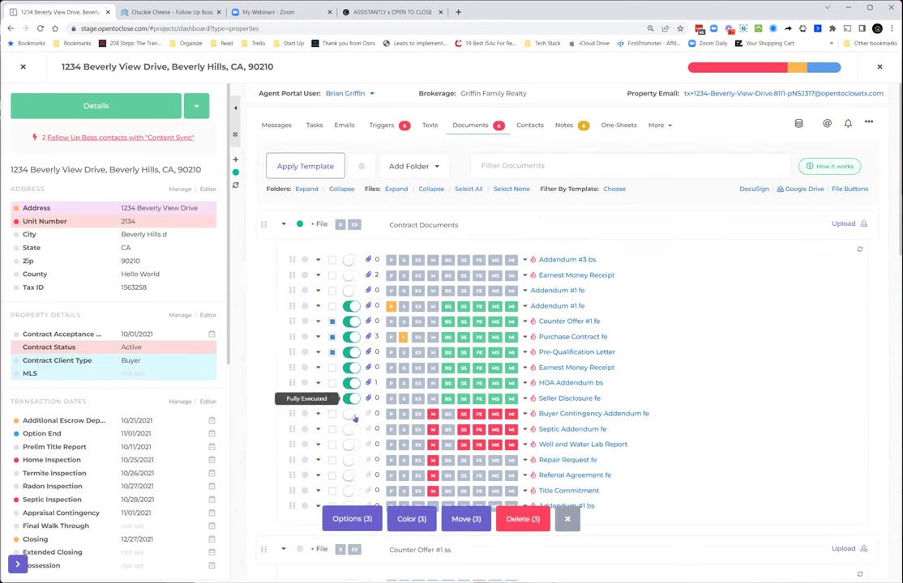
{"action": "left_click", "coordinate": [352, 519]}
{"action": "left_click", "coordinate": [349, 468]}
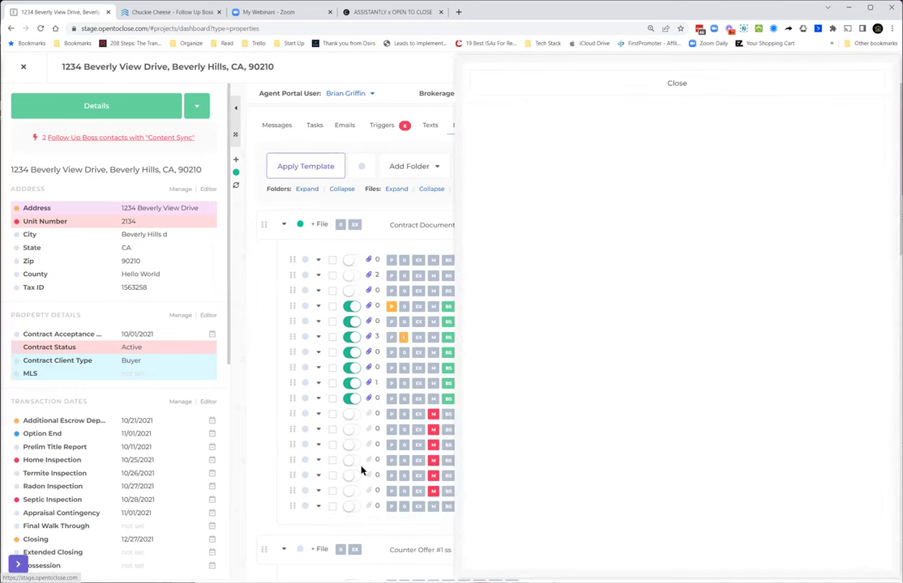
Choose the Open to Close - ISV - DS eSignature profile and mark the first two listed buyers as envelope signers.
{"action": "left_click", "coordinate": [580, 142]}
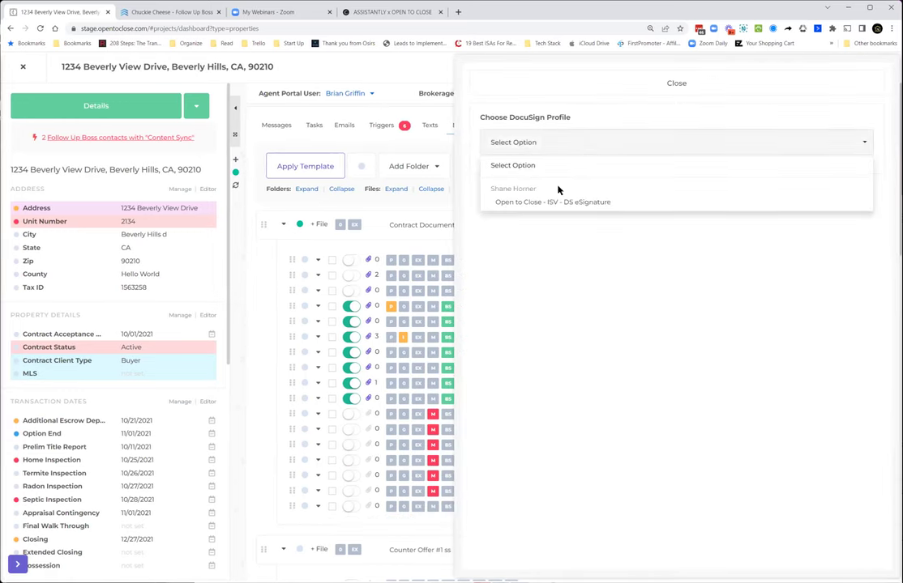
{"action": "left_click", "coordinate": [552, 203]}
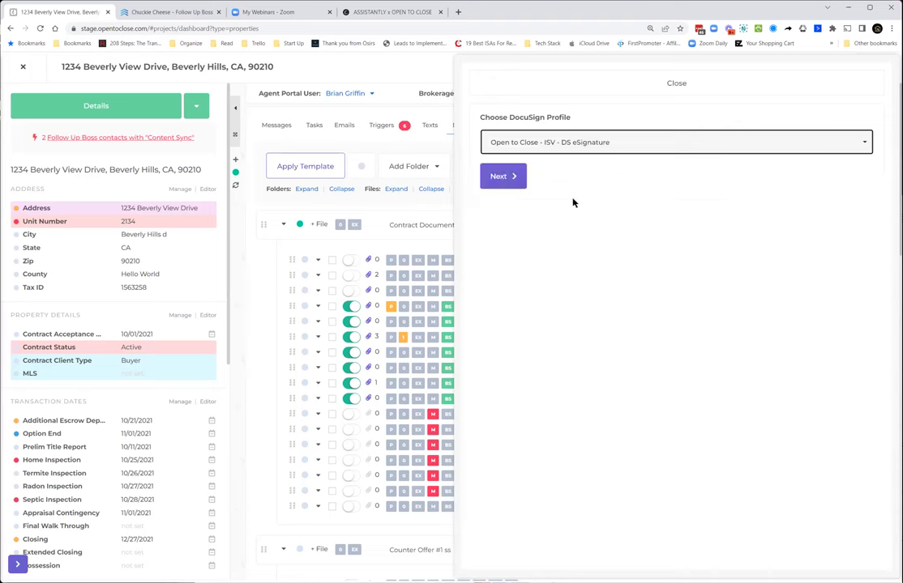
{"action": "left_click", "coordinate": [509, 178]}
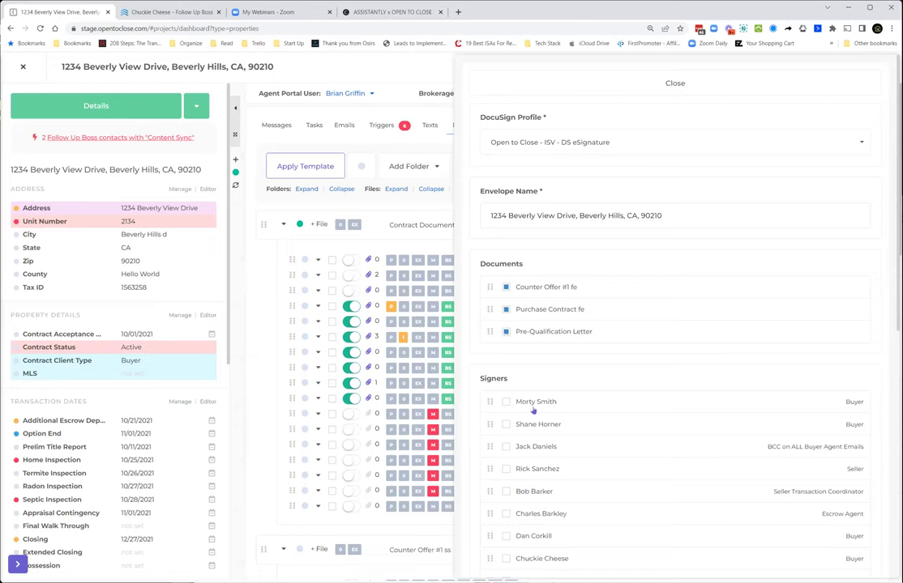
{"action": "left_click", "coordinate": [507, 424]}
{"action": "scroll", "coordinate": [601, 409], "scroll_direction": "down", "scroll_amount": 1}
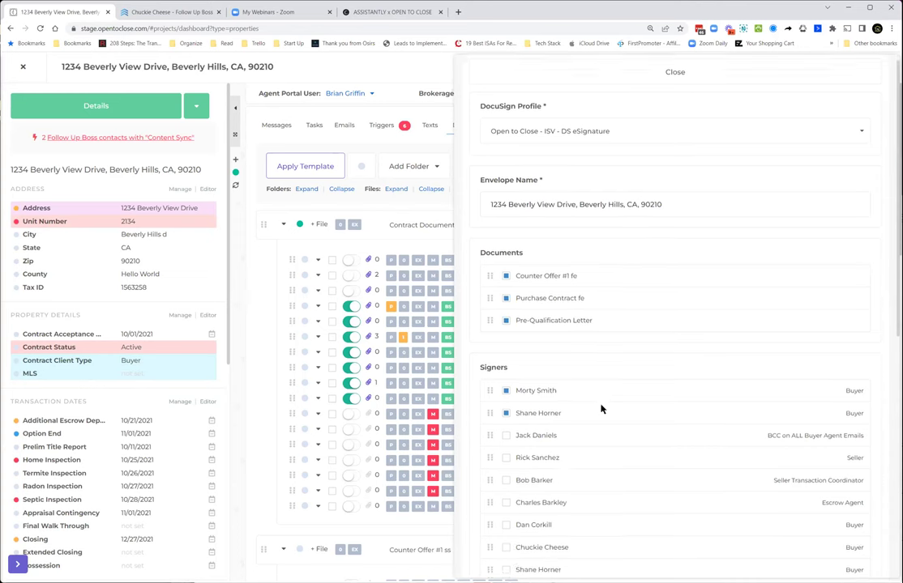
Enable automatic reminders with 2 days before the first and 1 day between reminders, and close the envelope form without building it.
{"action": "scroll", "coordinate": [602, 409], "scroll_direction": "down", "scroll_amount": 5}
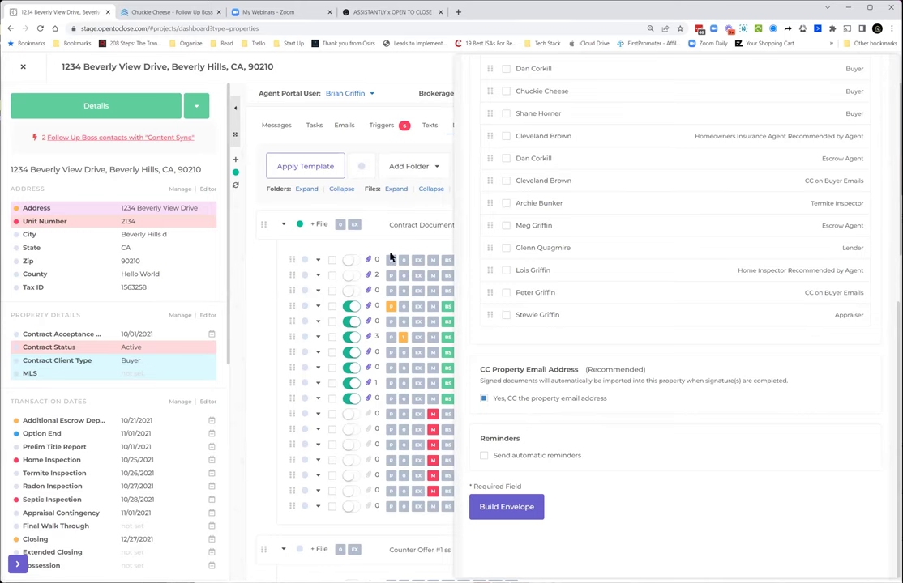
{"action": "left_click", "coordinate": [485, 456]}
{"action": "left_click", "coordinate": [497, 477]}
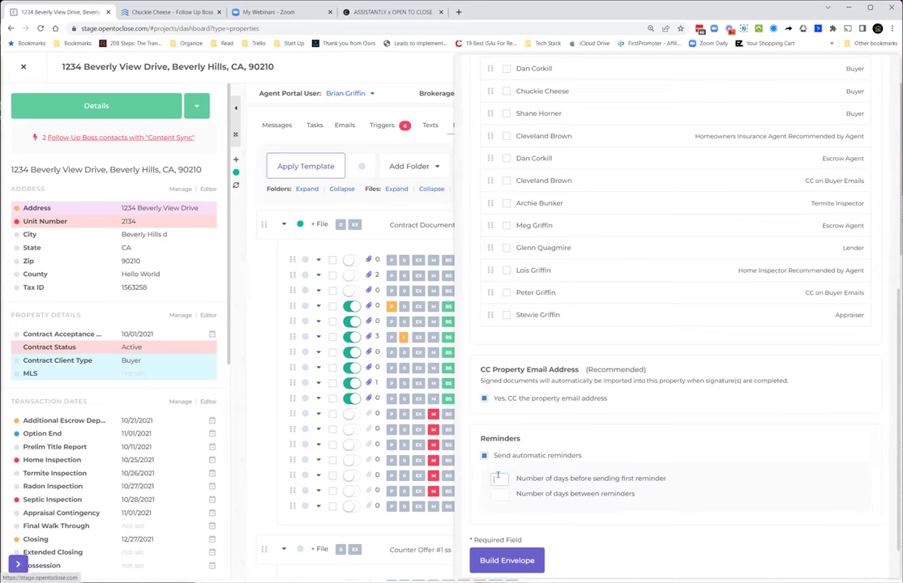
{"action": "type", "text": "2"}
{"action": "left_click", "coordinate": [499, 495]}
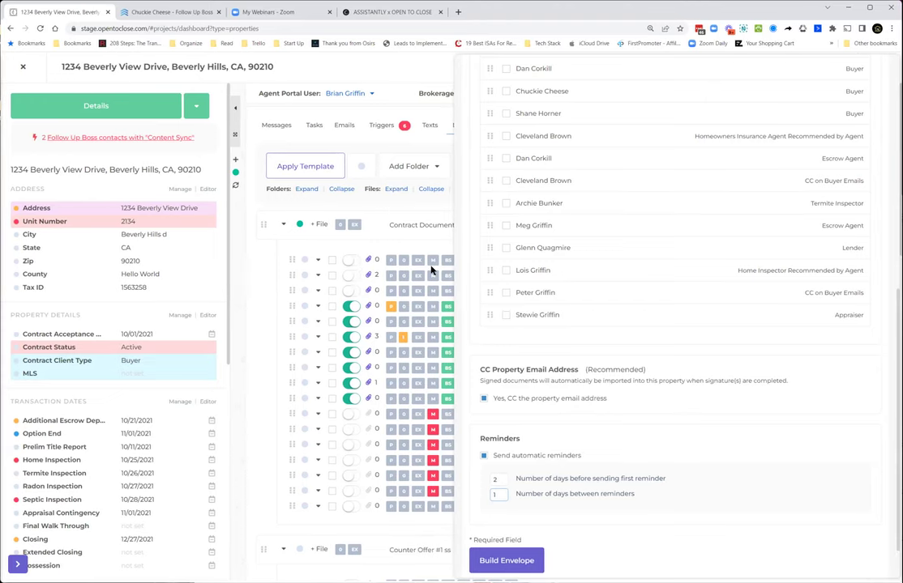
{"action": "scroll", "coordinate": [500, 243], "scroll_direction": "up", "scroll_amount": 5}
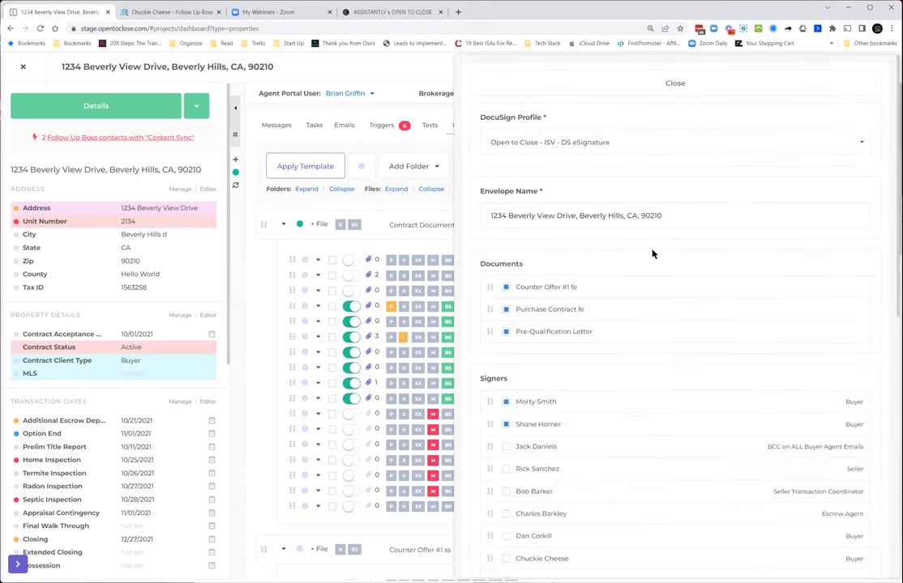
{"action": "left_click", "coordinate": [639, 84]}
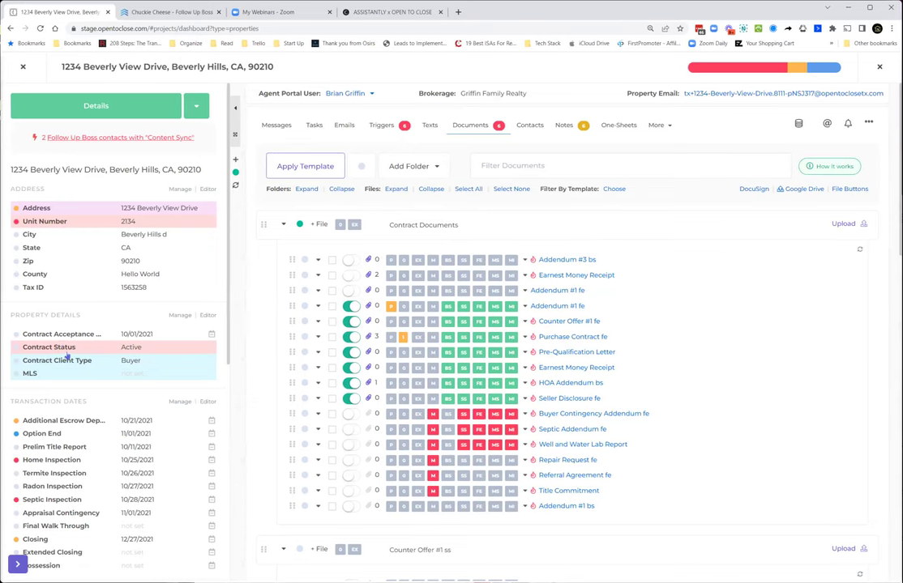
View the color-coded Contract Client Type choices and leave the field without picking one.
{"action": "left_click", "coordinate": [127, 361]}
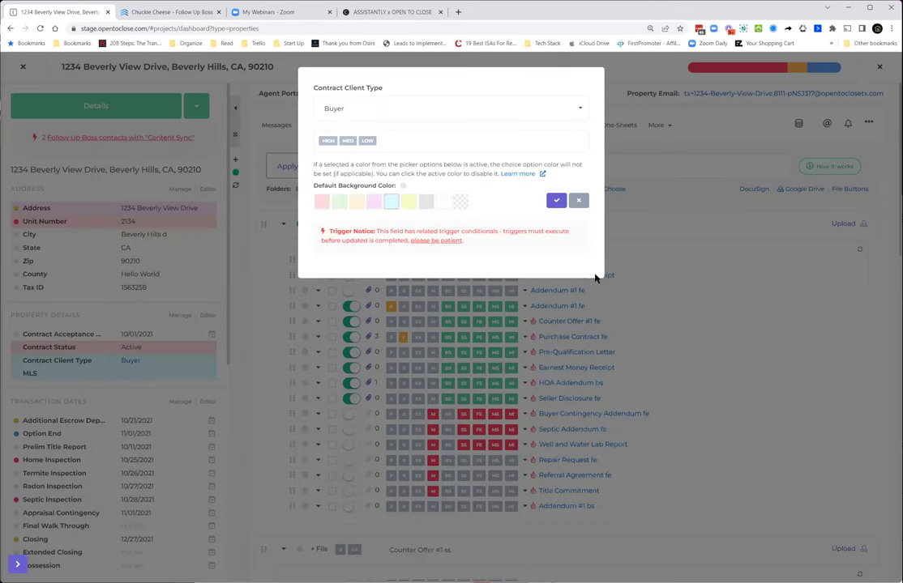
{"action": "left_click", "coordinate": [382, 114]}
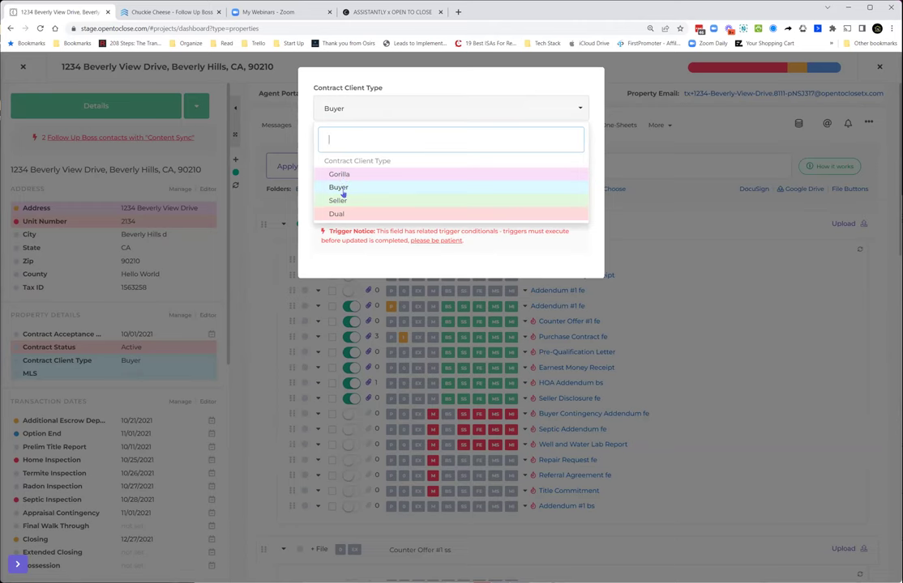
{"action": "left_click", "coordinate": [60, 349]}
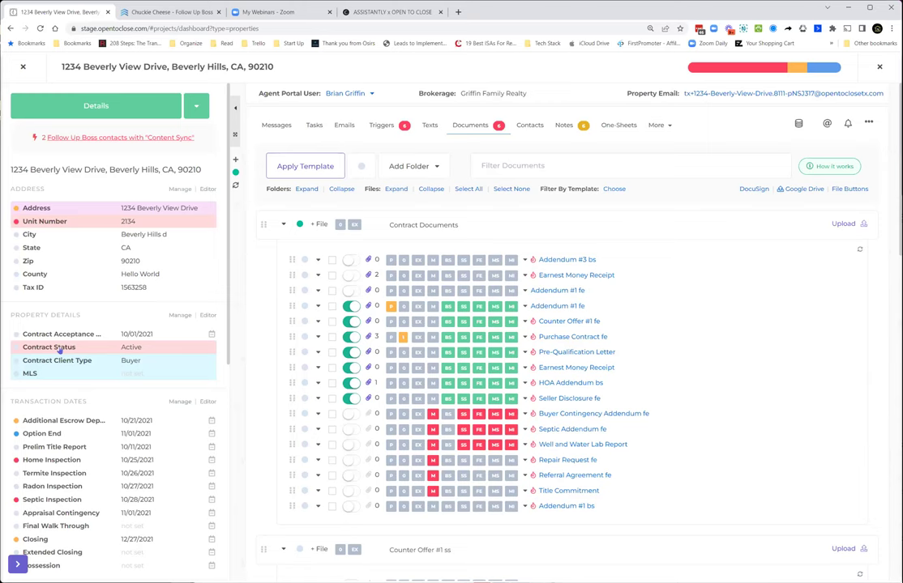
View the available Contract Status choices, highlight the field's name, and cancel the edit.
{"action": "left_click", "coordinate": [131, 350]}
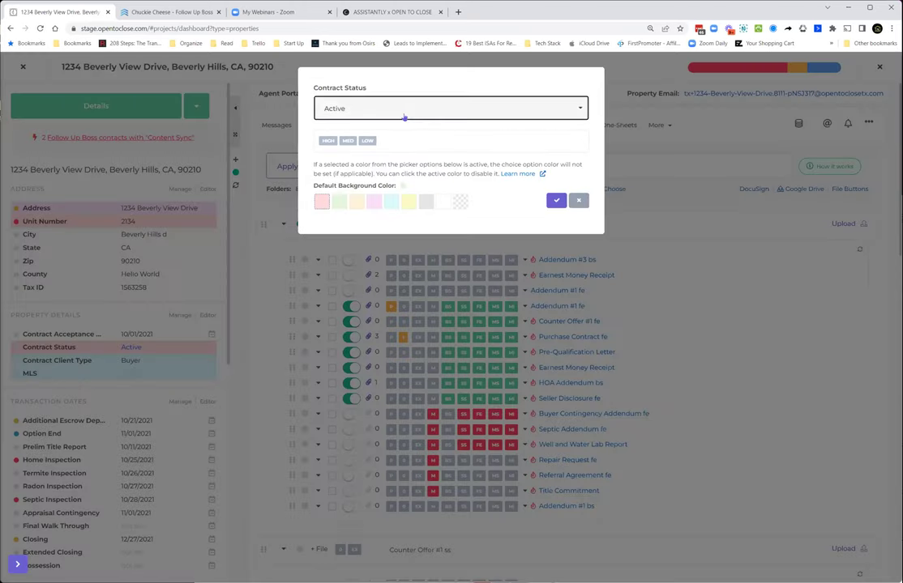
{"action": "left_click", "coordinate": [404, 116]}
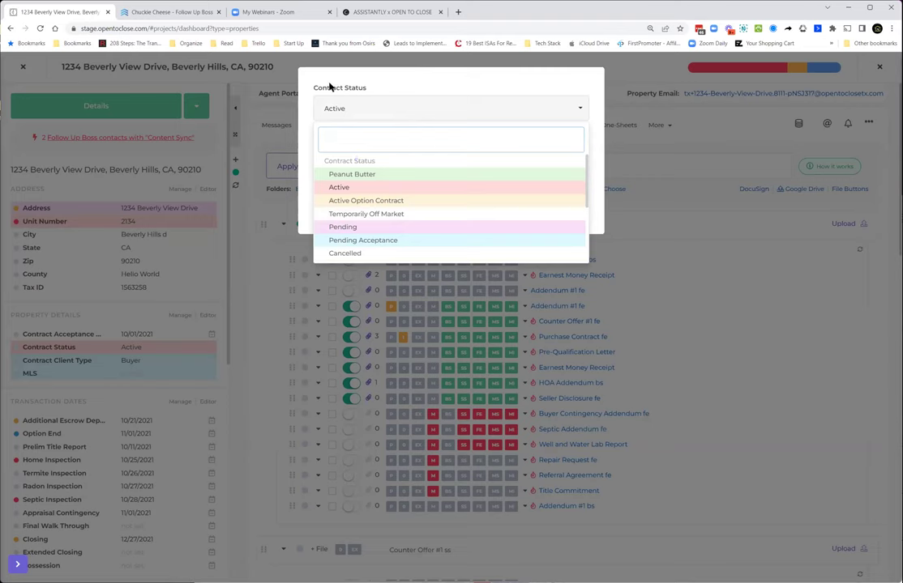
{"action": "left_click_drag", "start_coordinate": [326, 86], "coordinate": [369, 98]}
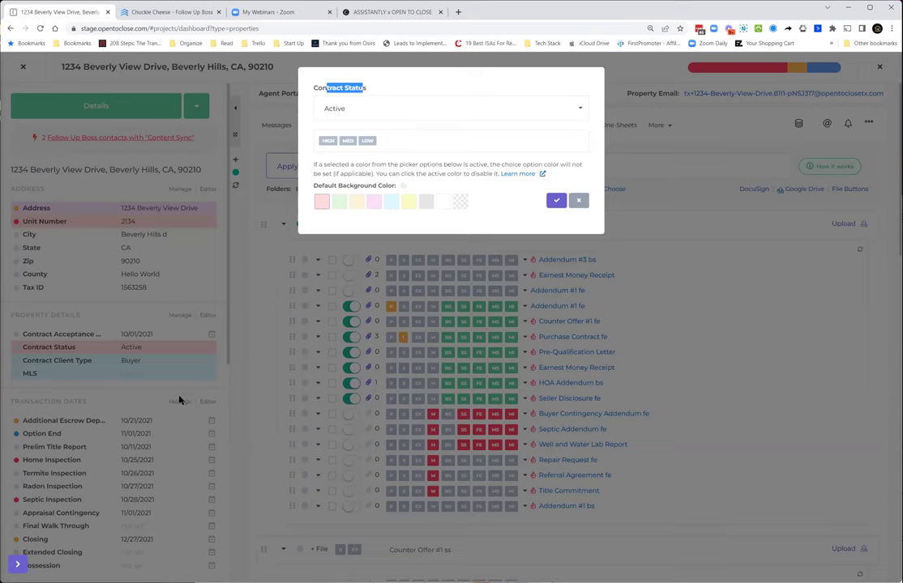
{"action": "left_click", "coordinate": [579, 201]}
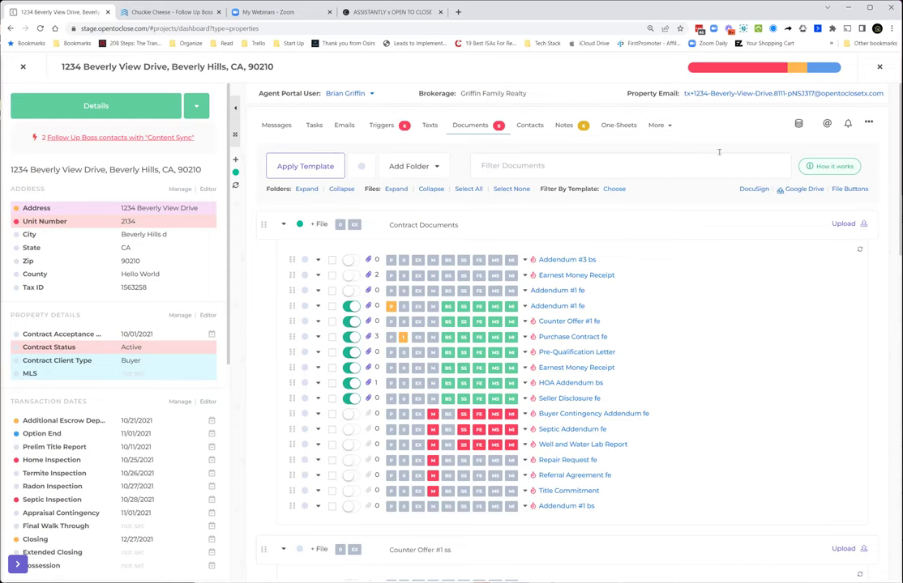
Browse the merge fields' smart block groups and utilities, locate the Property Email Address merge field, and close the list.
{"action": "left_click", "coordinate": [780, 95]}
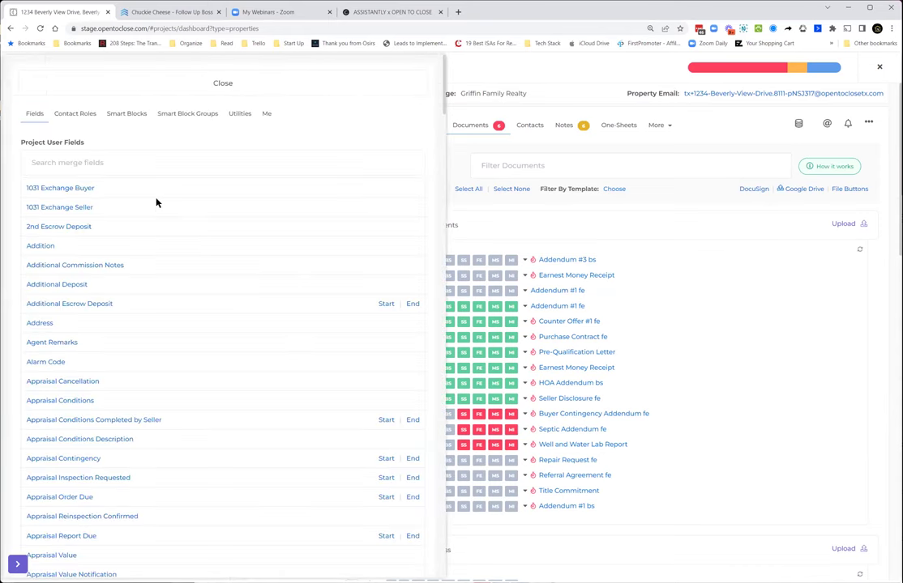
{"action": "left_click", "coordinate": [186, 115]}
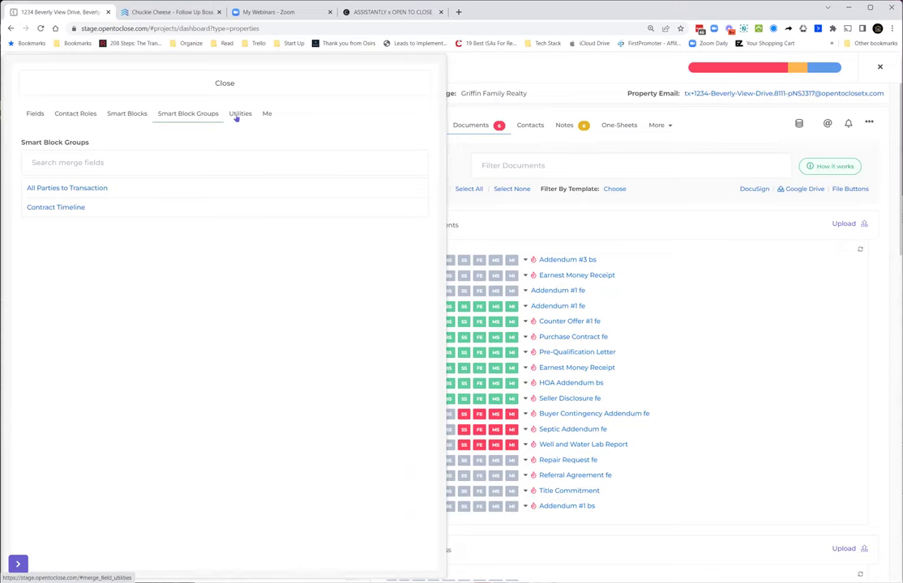
{"action": "left_click", "coordinate": [236, 116]}
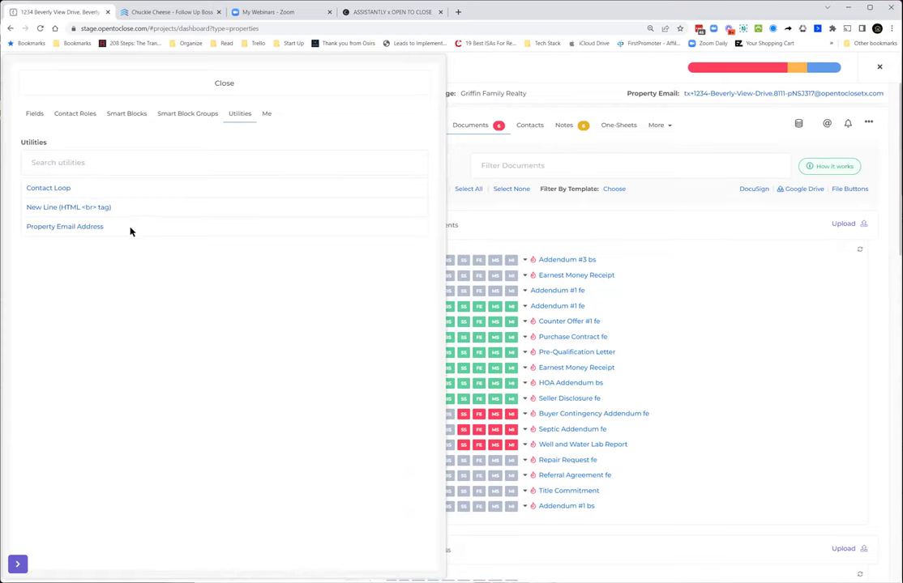
{"action": "left_click", "coordinate": [72, 228]}
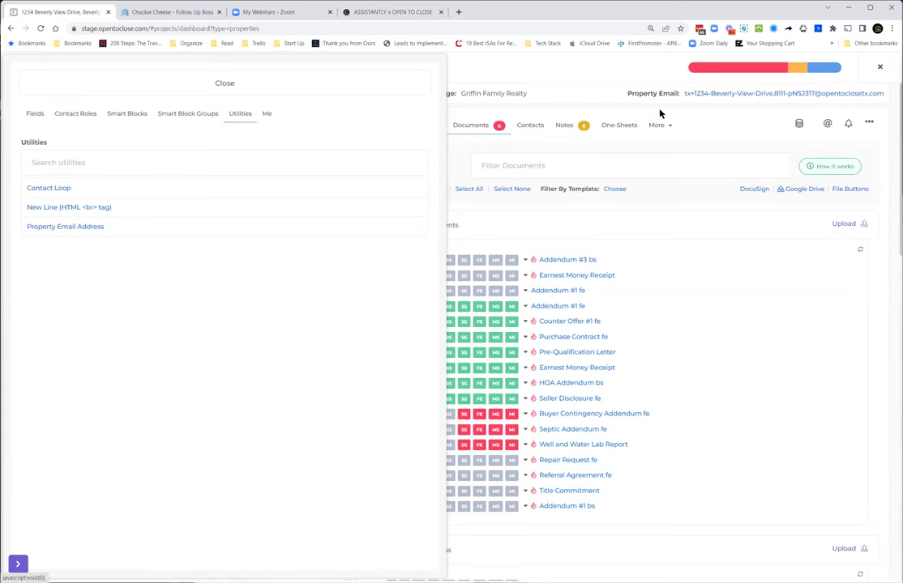
{"action": "left_click", "coordinate": [226, 83]}
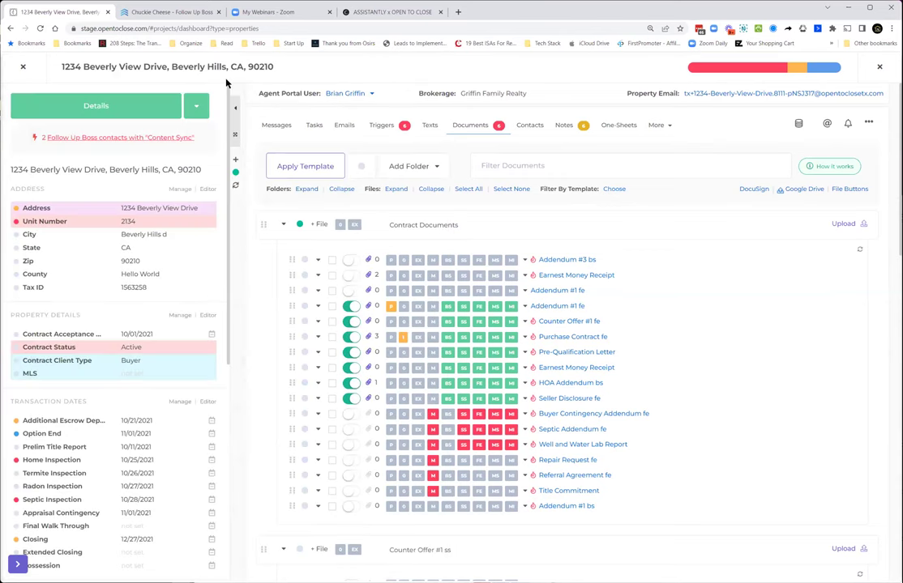
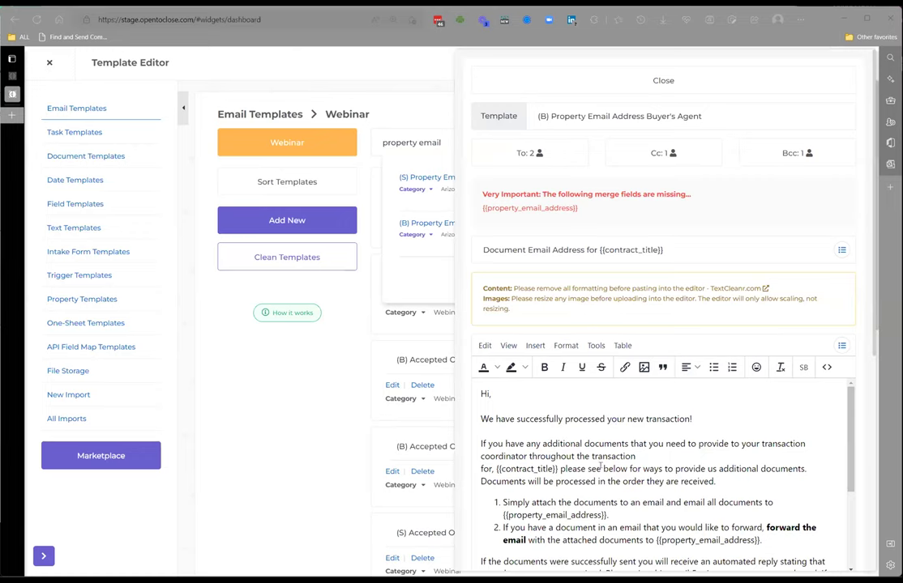
Highlight property_email_address in the (B) Property Email Address Buyer's Agent message and find its merge field under the utilities.
{"action": "scroll", "coordinate": [531, 431], "scroll_direction": "down", "scroll_amount": 1}
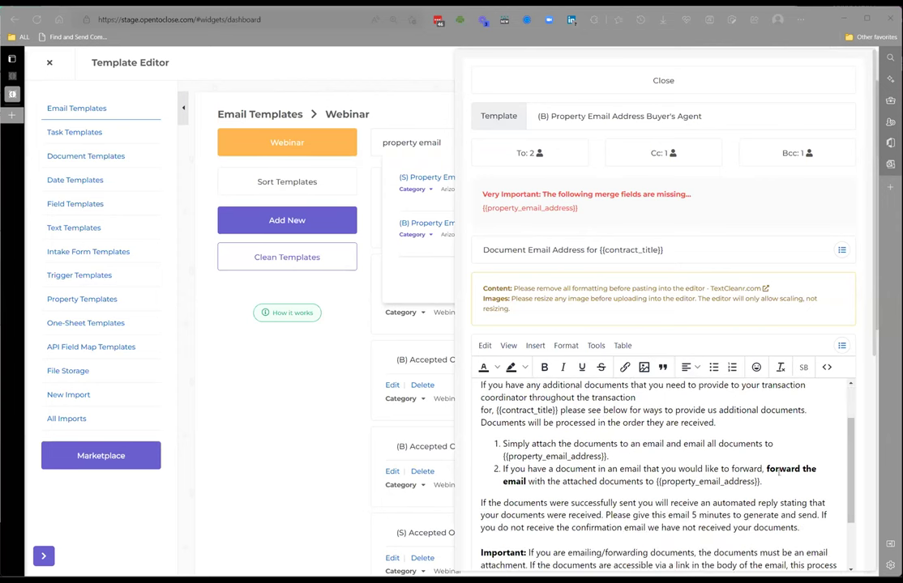
{"action": "double_click", "coordinate": [680, 481]}
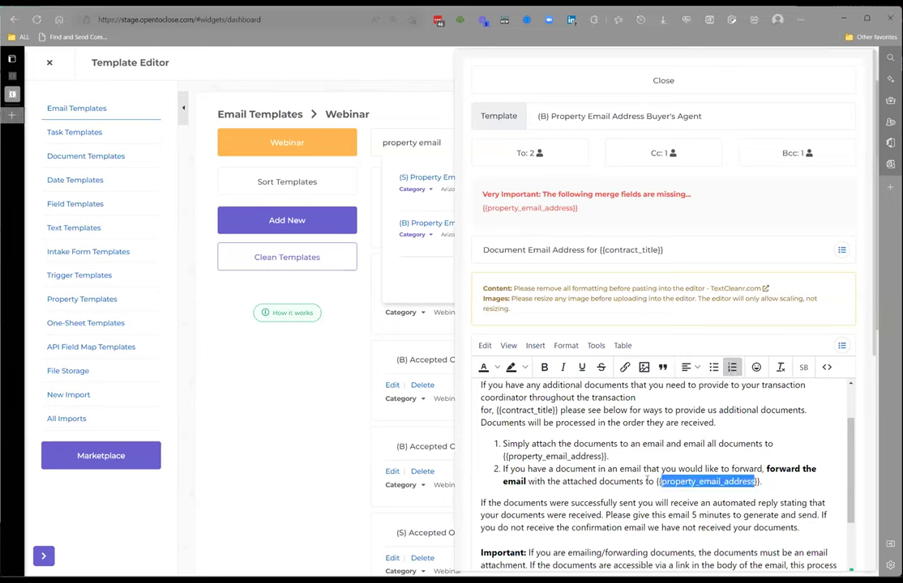
{"action": "left_click", "coordinate": [206, 455]}
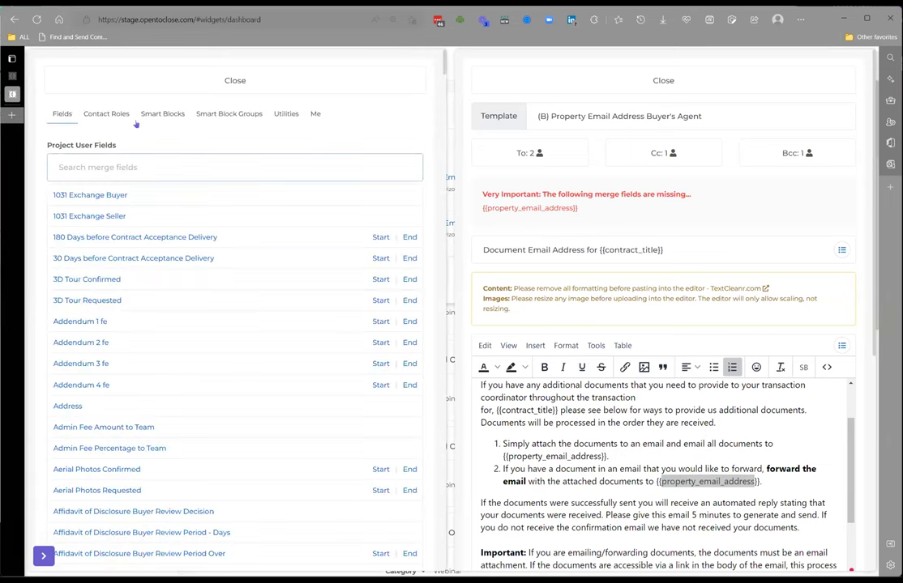
{"action": "left_click", "coordinate": [286, 115]}
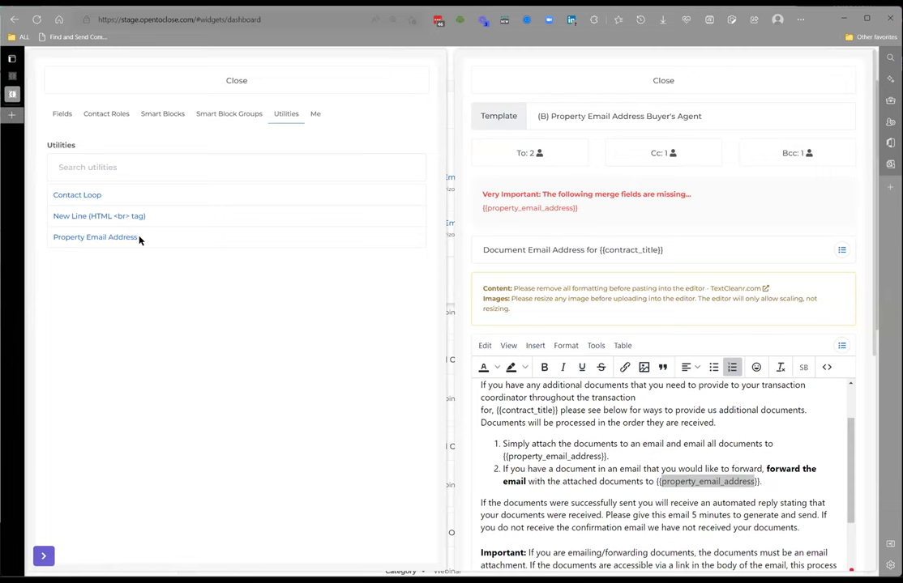
{"action": "left_click", "coordinate": [152, 73]}
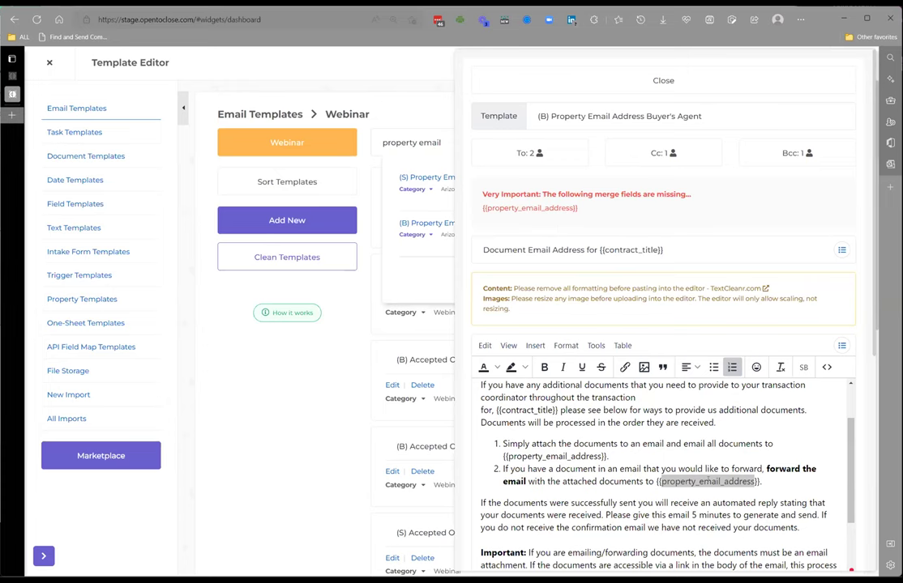
Review the rest of the (B) Property Email Address Buyer's Agent message and close the template.
{"action": "scroll", "coordinate": [693, 468], "scroll_direction": "down", "scroll_amount": 2}
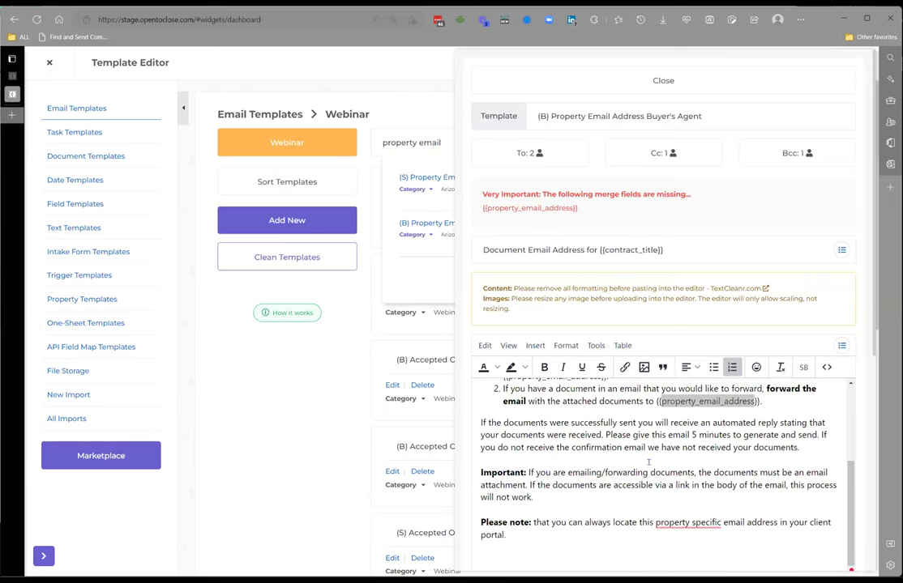
{"action": "scroll", "coordinate": [649, 462], "scroll_direction": "up", "scroll_amount": 5}
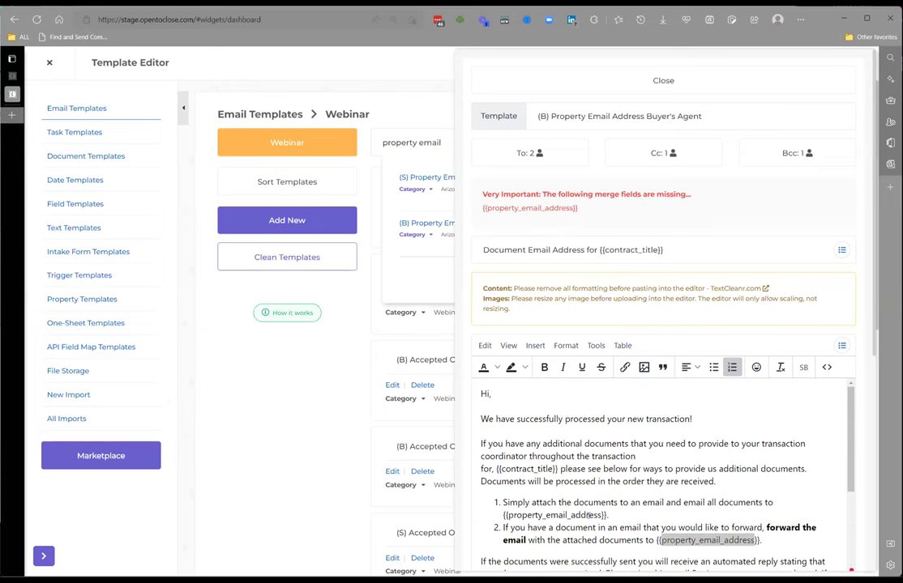
{"action": "left_click", "coordinate": [605, 83]}
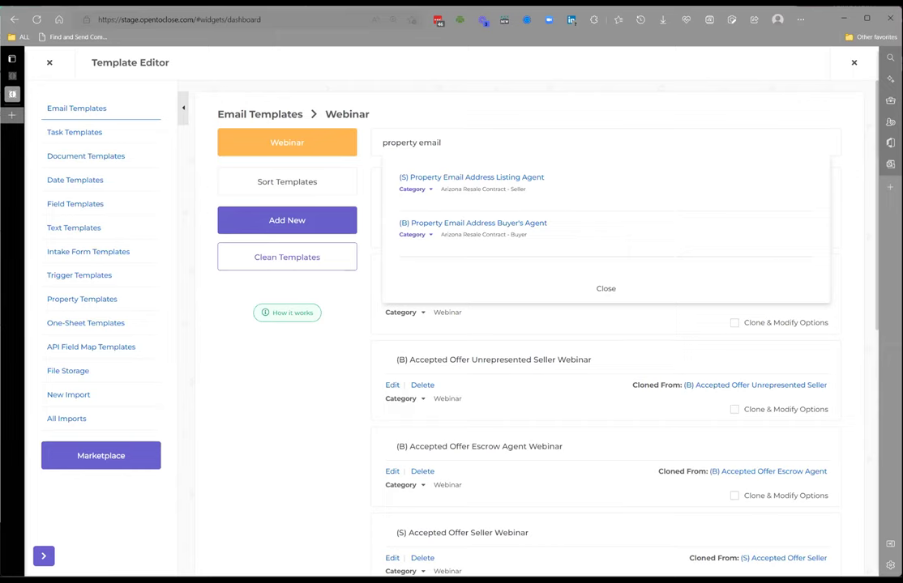
Close the property email template search results and open the Field Editor.
{"action": "left_click", "coordinate": [605, 290]}
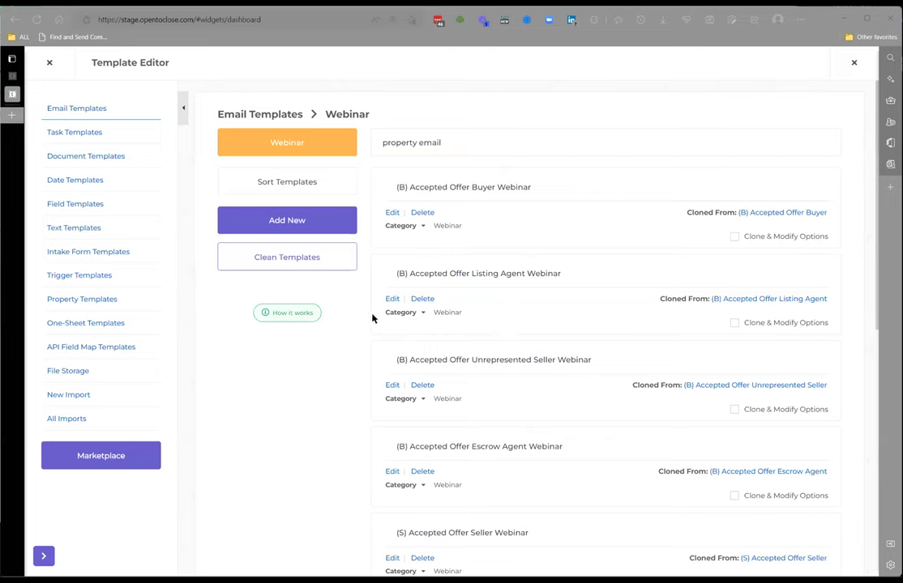
{"action": "triple_click", "coordinate": [367, 148]}
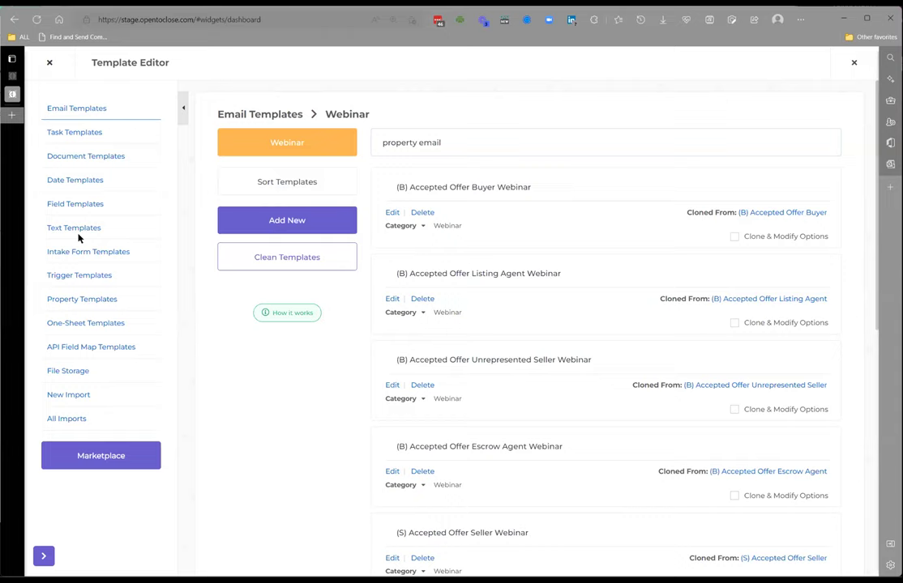
{"action": "left_click", "coordinate": [101, 348]}
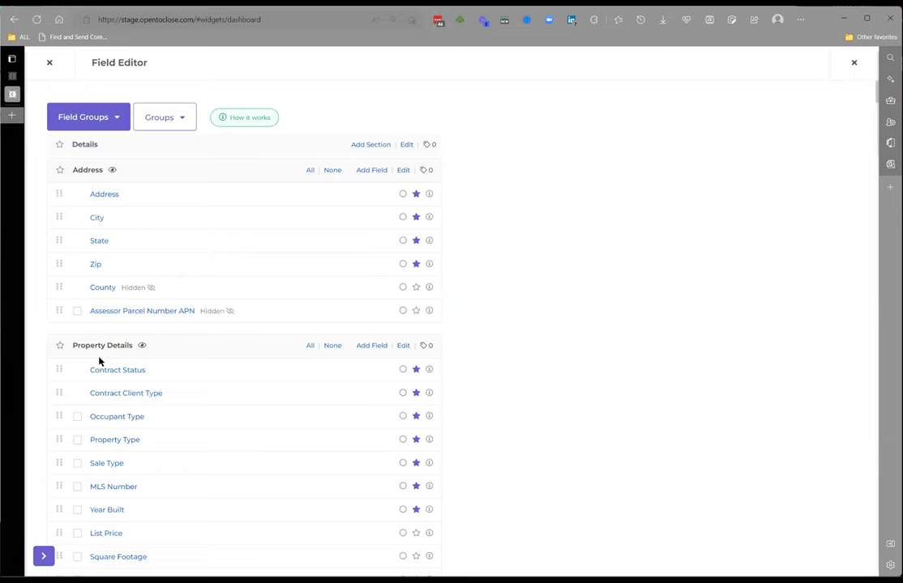
Look through the property field sections and locate the BINSR section's fields.
{"action": "scroll", "coordinate": [99, 361], "scroll_direction": "down", "scroll_amount": 2}
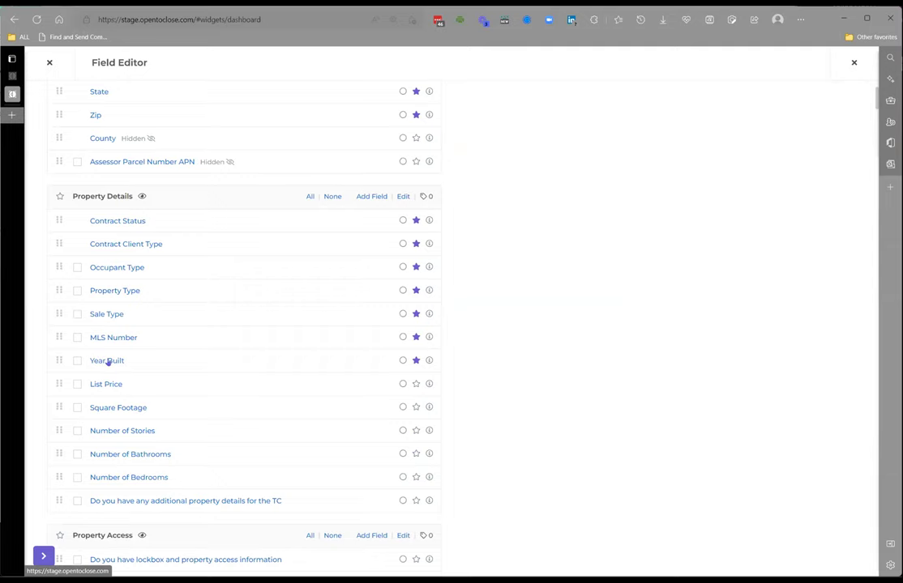
{"action": "scroll", "coordinate": [107, 361], "scroll_direction": "down", "scroll_amount": 2}
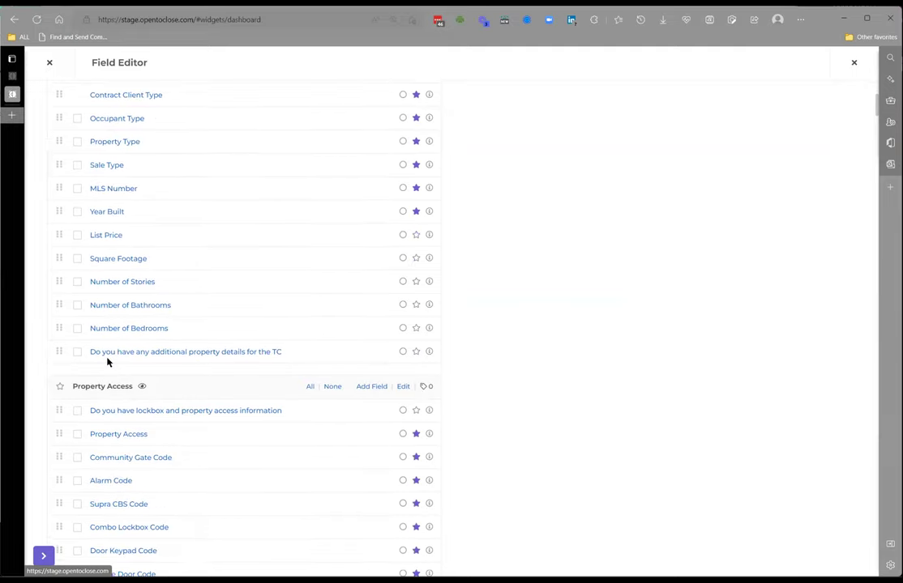
{"action": "scroll", "coordinate": [107, 361], "scroll_direction": "down", "scroll_amount": 3}
{"action": "scroll", "coordinate": [107, 361], "scroll_direction": "down", "scroll_amount": 15}
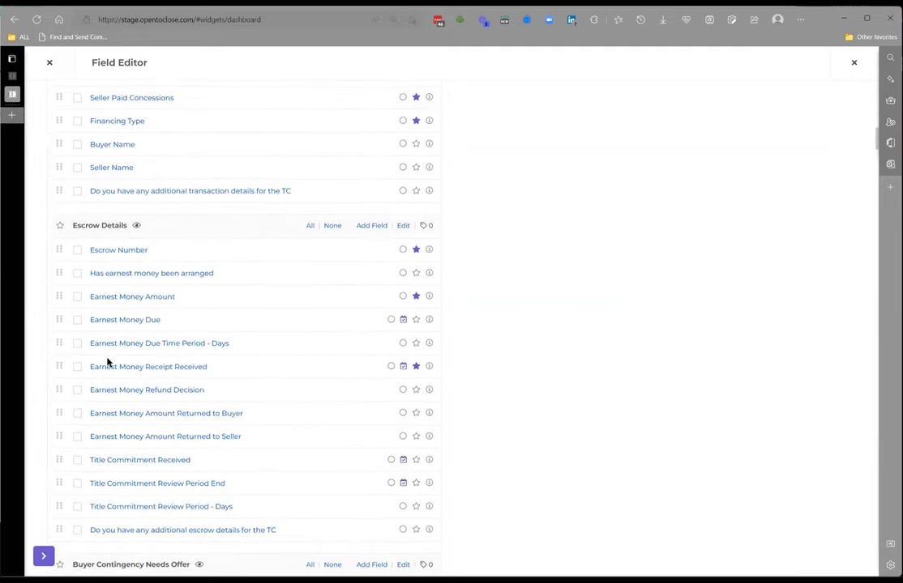
{"action": "scroll", "coordinate": [107, 361], "scroll_direction": "down", "scroll_amount": 15}
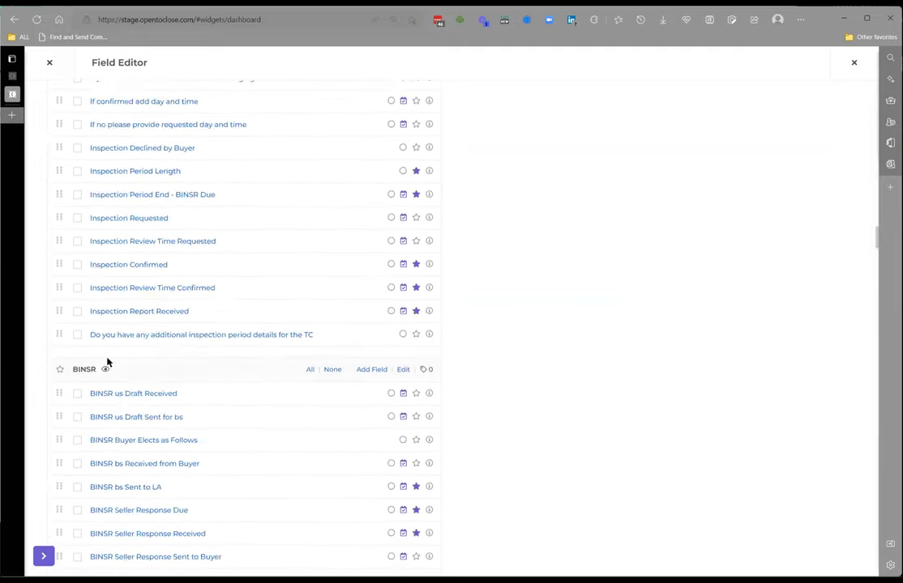
{"action": "scroll", "coordinate": [222, 346], "scroll_direction": "up", "scroll_amount": 1}
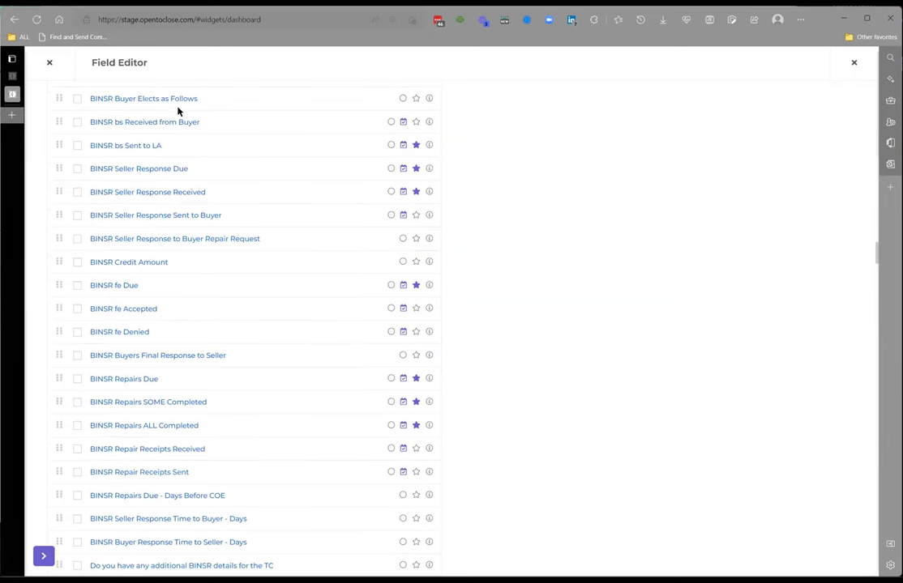
{"action": "scroll", "coordinate": [201, 137], "scroll_direction": "up", "scroll_amount": 2}
{"action": "scroll", "coordinate": [201, 201], "scroll_direction": "down", "scroll_amount": 2}
{"action": "scroll", "coordinate": [179, 153], "scroll_direction": "up", "scroll_amount": 2}
{"action": "scroll", "coordinate": [155, 144], "scroll_direction": "down", "scroll_amount": 1}
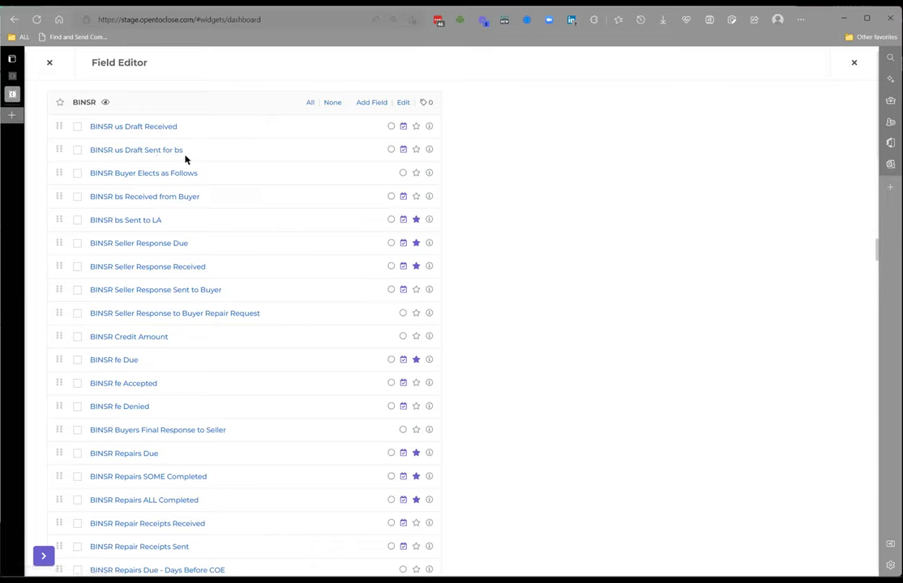
View the BINSR Buyer Elects as Follows choices, highlight part of the Buyer ACCEPTS Premises As-Is option, and close the field without changes.
{"action": "left_click", "coordinate": [146, 174]}
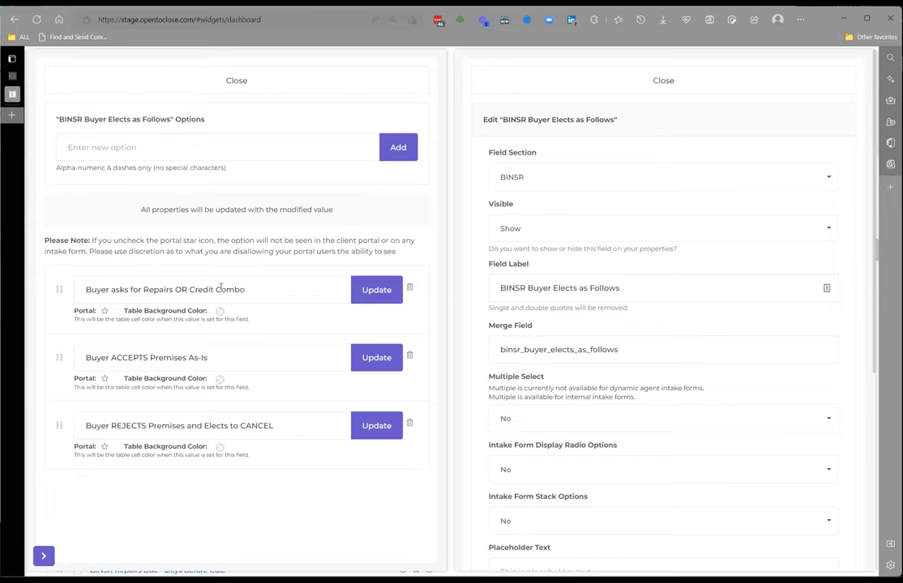
{"action": "left_click_drag", "start_coordinate": [95, 358], "coordinate": [188, 355]}
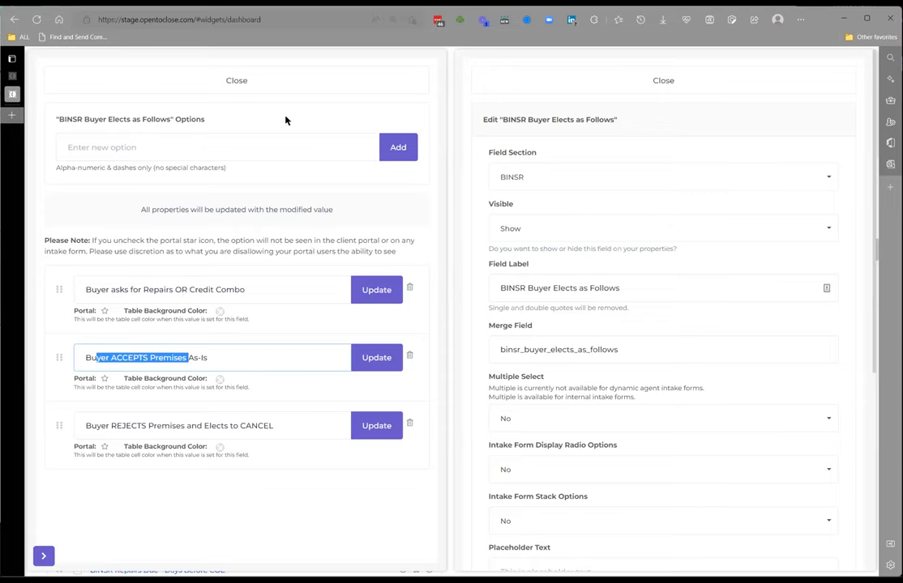
{"action": "left_click", "coordinate": [355, 81]}
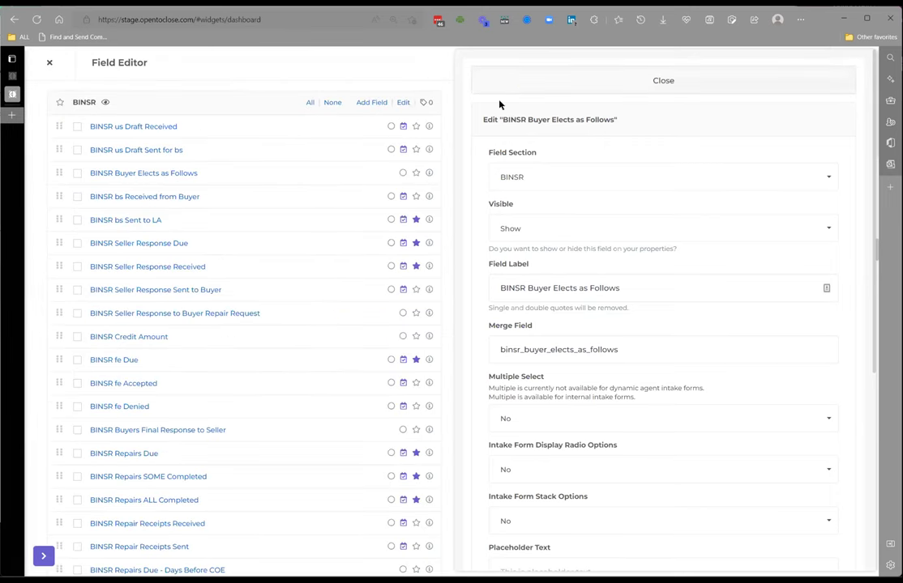
{"action": "left_click", "coordinate": [499, 91]}
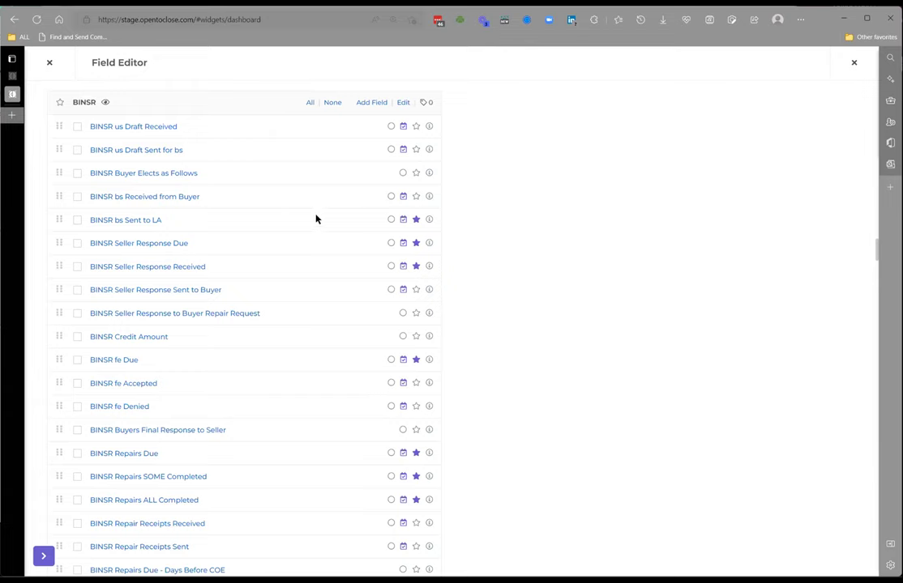
Review all choices of the BINSR Seller Response to Buyer Repair Request field and close it without changes.
{"action": "left_click", "coordinate": [175, 314]}
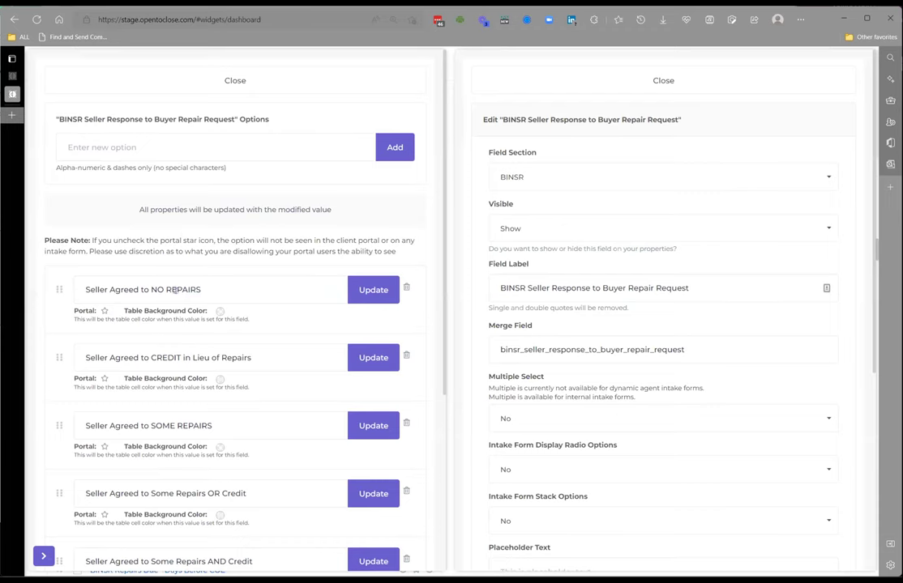
{"action": "scroll", "coordinate": [173, 289], "scroll_direction": "down", "scroll_amount": 2}
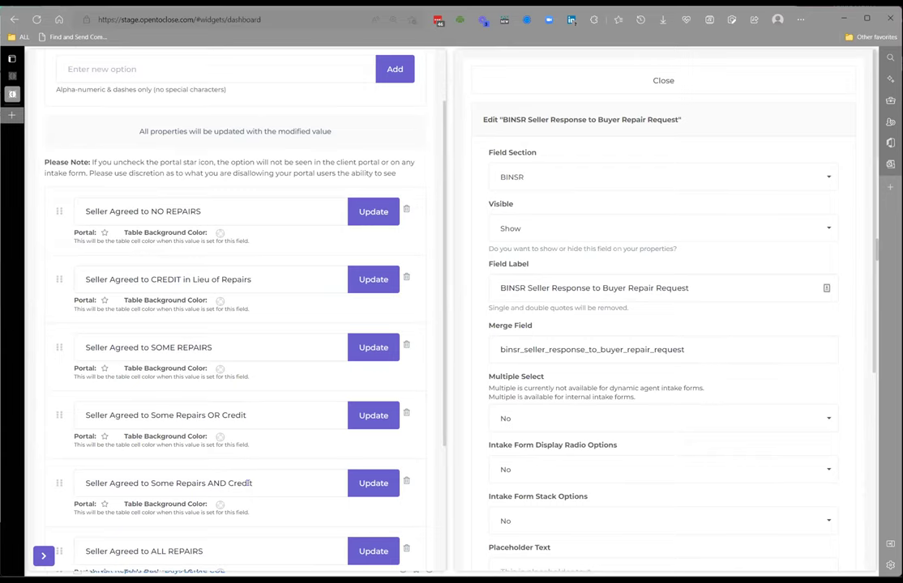
{"action": "scroll", "coordinate": [248, 483], "scroll_direction": "down", "scroll_amount": 5}
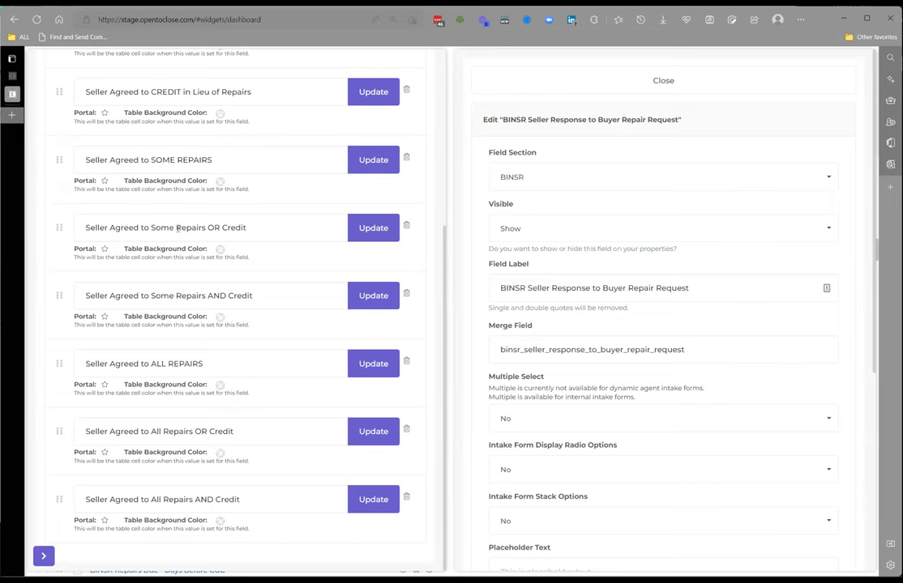
{"action": "scroll", "coordinate": [167, 474], "scroll_direction": "up", "scroll_amount": 5}
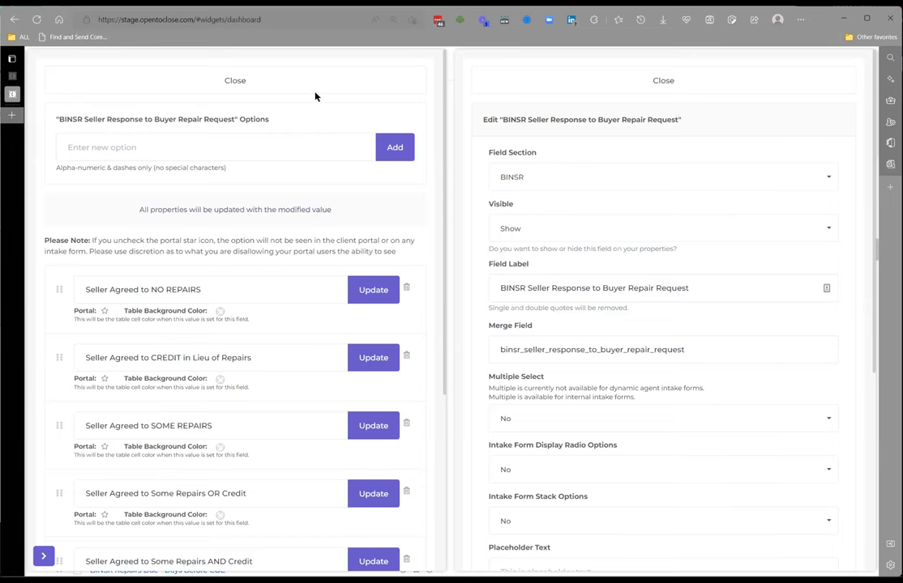
{"action": "left_click", "coordinate": [349, 85]}
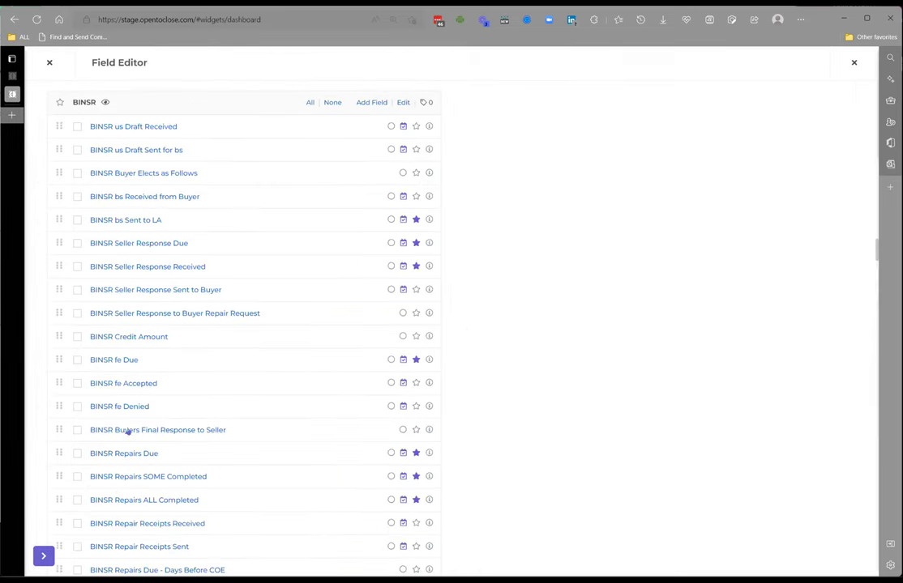
View the choices of the BINSR Buyers Final Response to Seller field and close it without changes.
{"action": "left_click", "coordinate": [166, 432]}
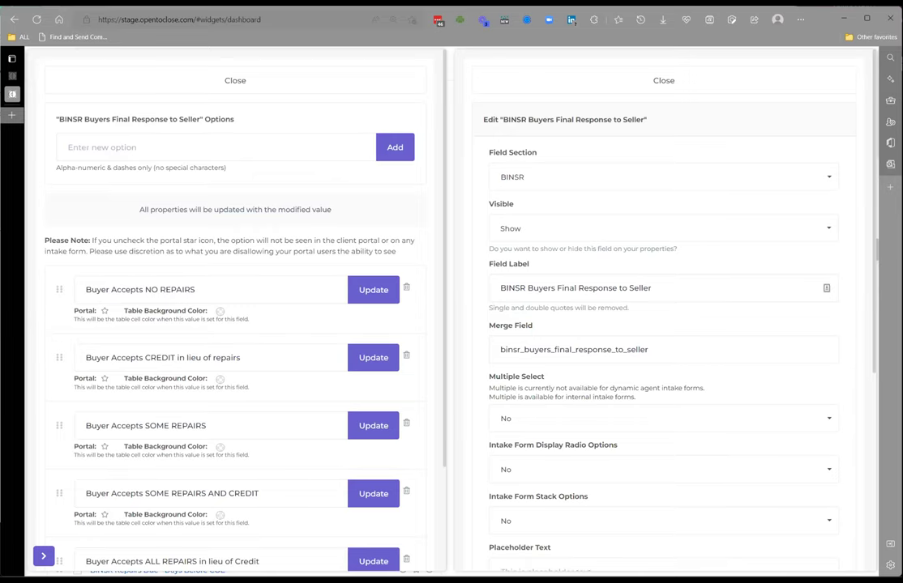
{"action": "left_click", "coordinate": [491, 76]}
{"action": "left_click", "coordinate": [538, 82]}
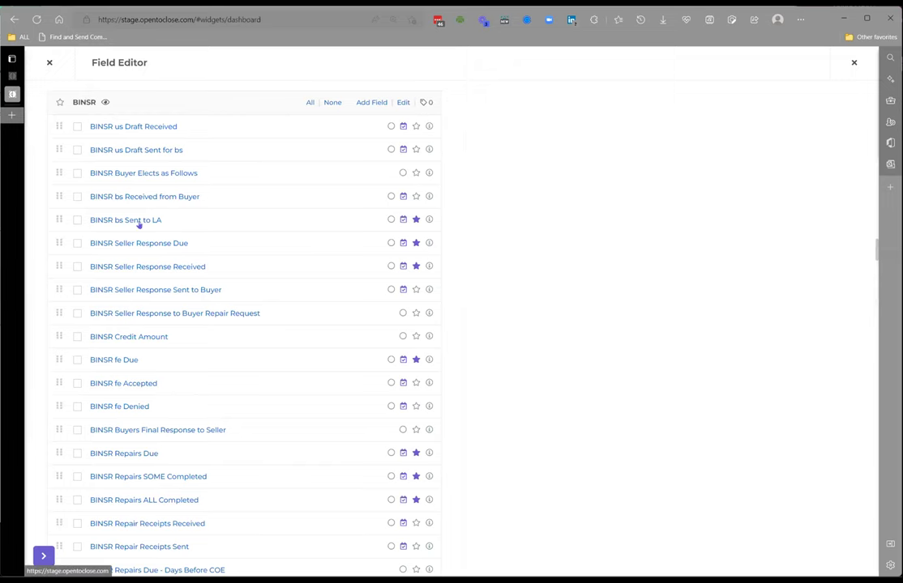
Examine the fields in the Special Conditions Present and Additional Terms sections.
{"action": "scroll", "coordinate": [145, 324], "scroll_direction": "down", "scroll_amount": 15}
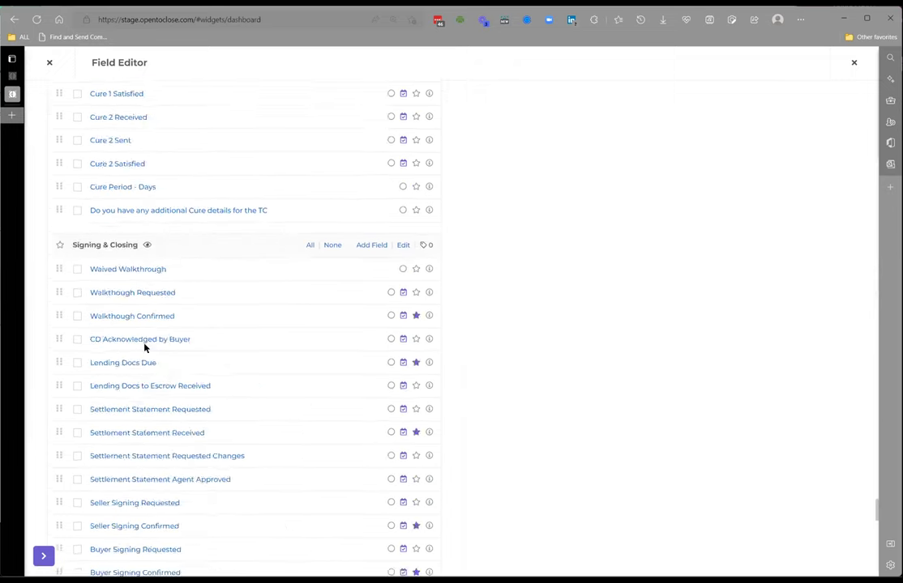
{"action": "scroll", "coordinate": [146, 346], "scroll_direction": "down", "scroll_amount": 10}
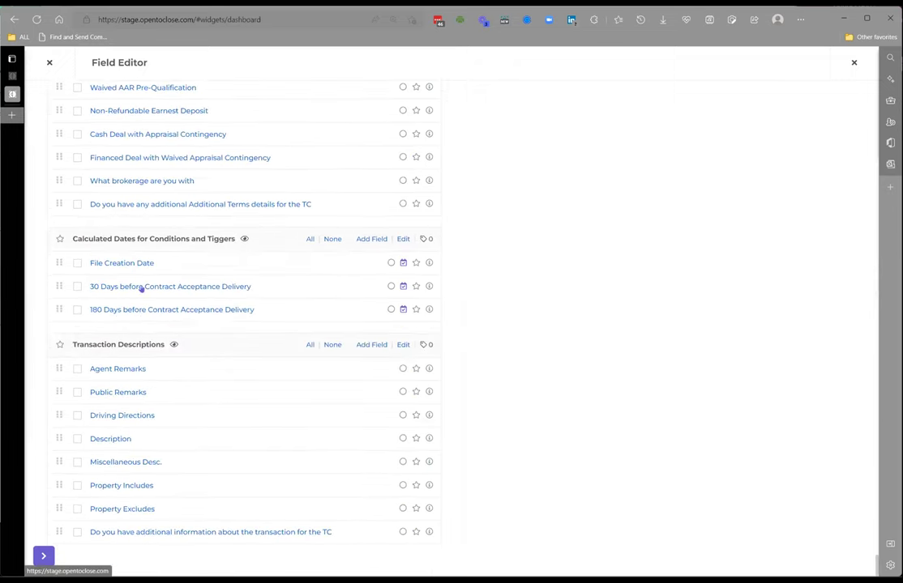
{"action": "scroll", "coordinate": [218, 338], "scroll_direction": "up", "scroll_amount": 4}
{"action": "scroll", "coordinate": [218, 337], "scroll_direction": "up", "scroll_amount": 4}
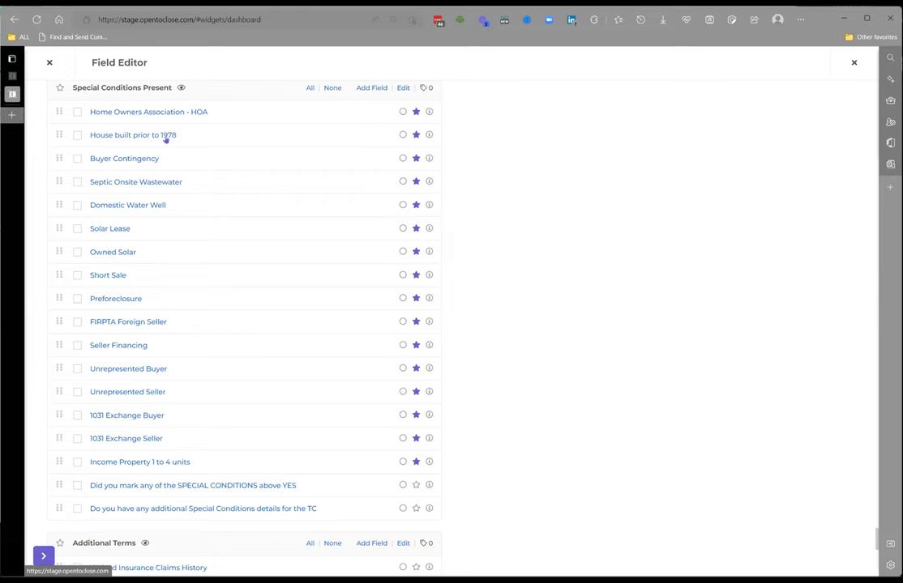
{"action": "scroll", "coordinate": [165, 140], "scroll_direction": "down", "scroll_amount": 3}
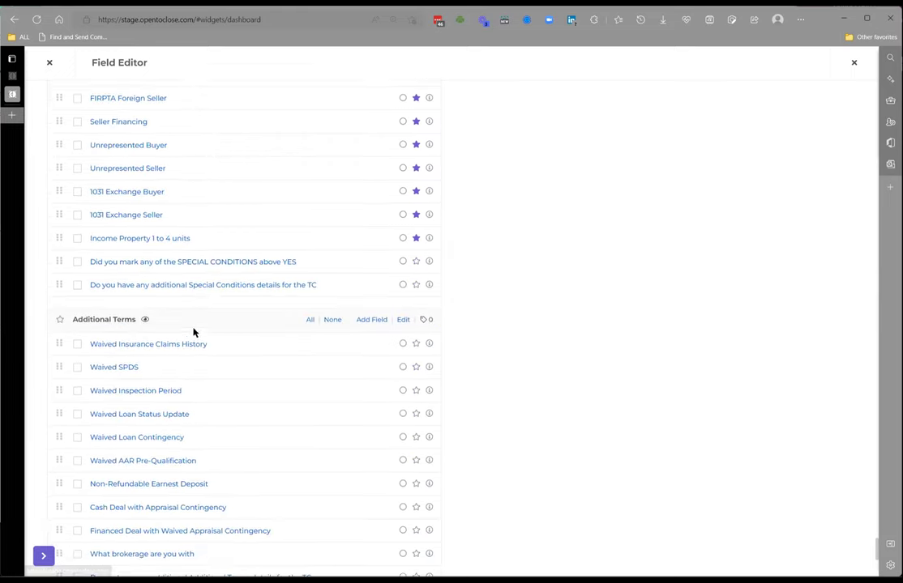
{"action": "scroll", "coordinate": [189, 340], "scroll_direction": "down", "scroll_amount": 2}
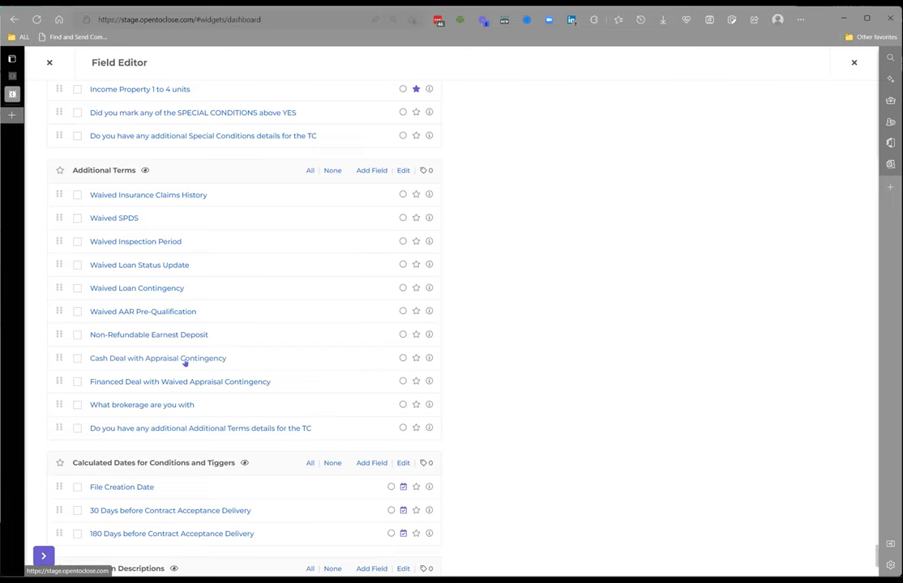
Go back over the Special Conditions Present fields and review the Signing & Closing section's fields.
{"action": "scroll", "coordinate": [185, 362], "scroll_direction": "up", "scroll_amount": 5}
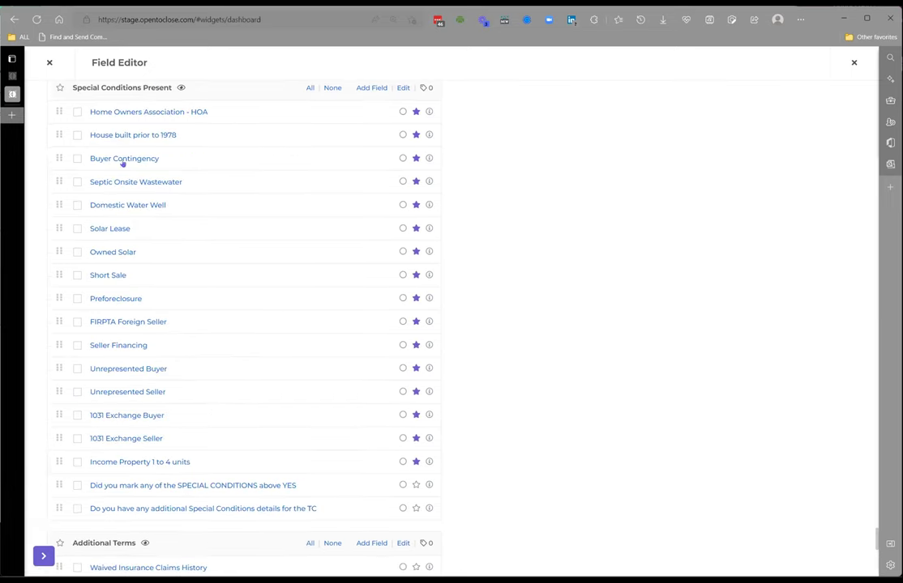
{"action": "scroll", "coordinate": [143, 356], "scroll_direction": "up", "scroll_amount": 1}
{"action": "scroll", "coordinate": [144, 371], "scroll_direction": "up", "scroll_amount": 5}
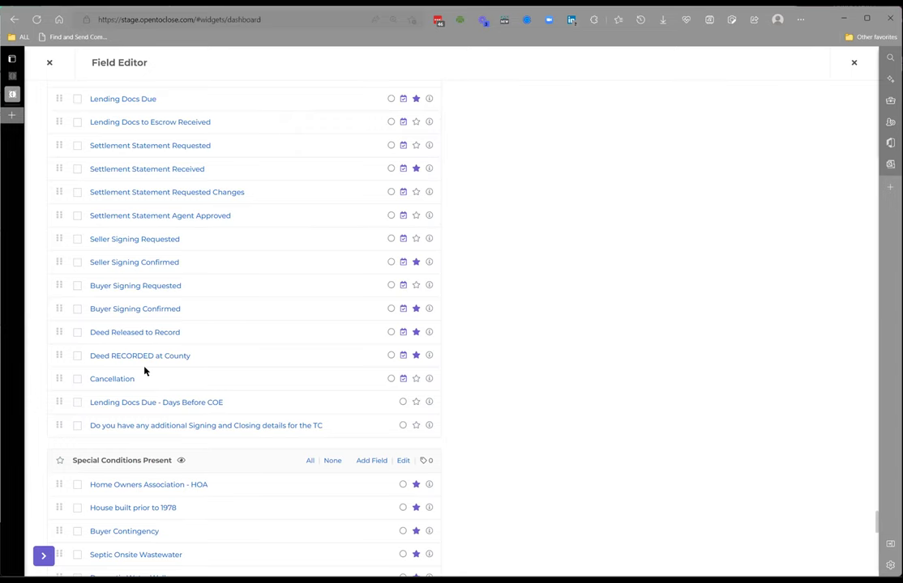
{"action": "scroll", "coordinate": [144, 371], "scroll_direction": "up", "scroll_amount": 2}
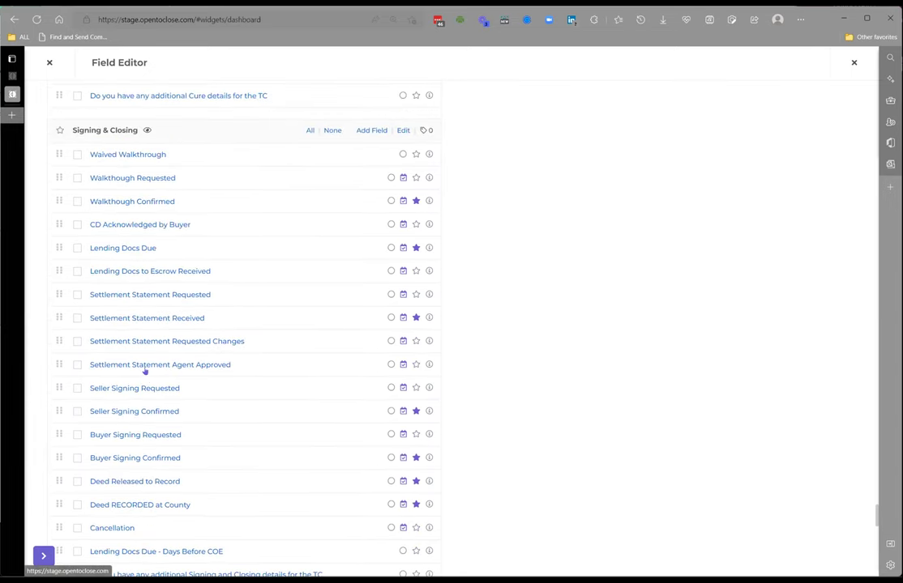
{"action": "scroll", "coordinate": [149, 370], "scroll_direction": "down", "scroll_amount": 1}
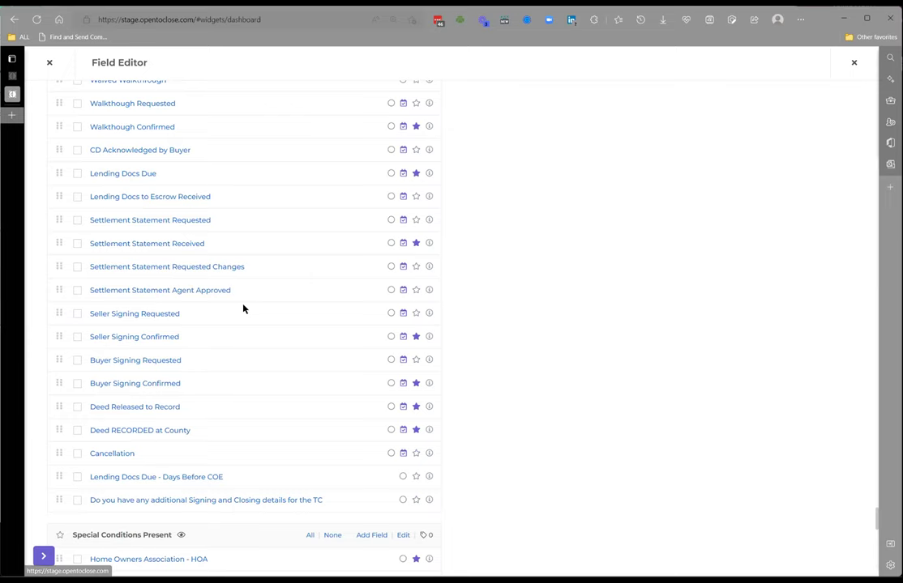